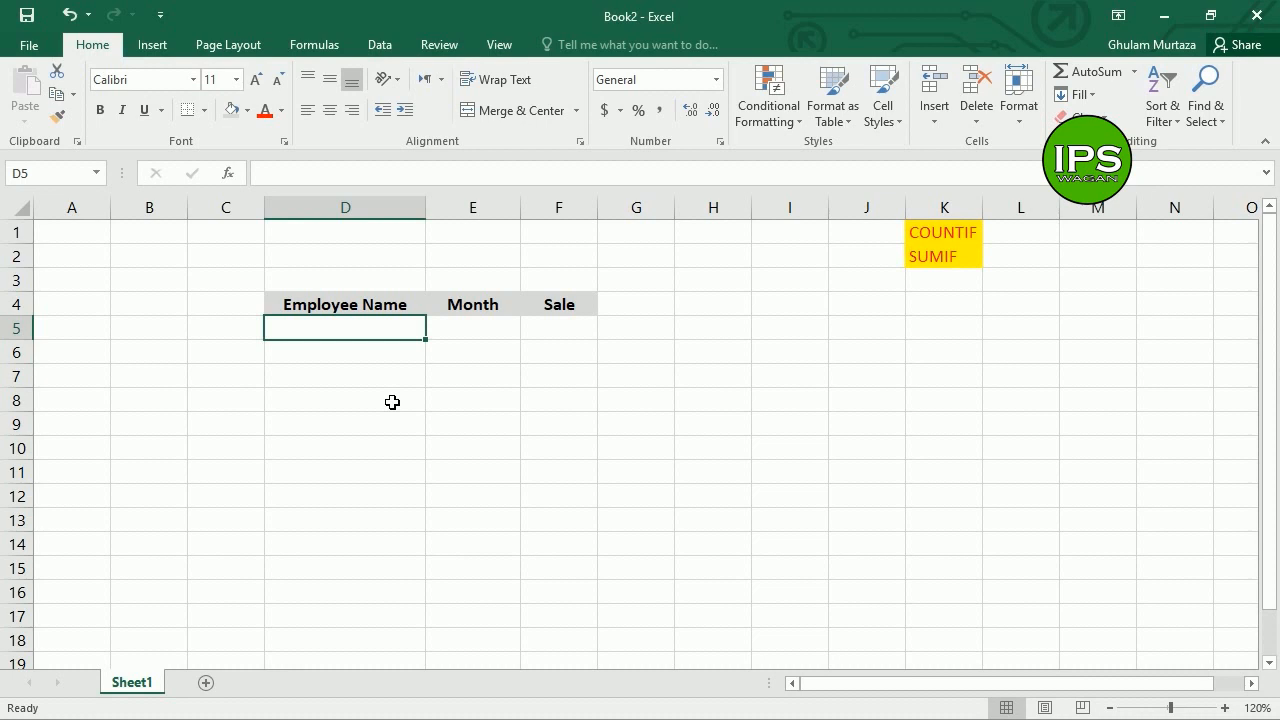
- Fill row 5 of the sales table with the first employee's full name, month January and sale 25000
type("Abdul ")
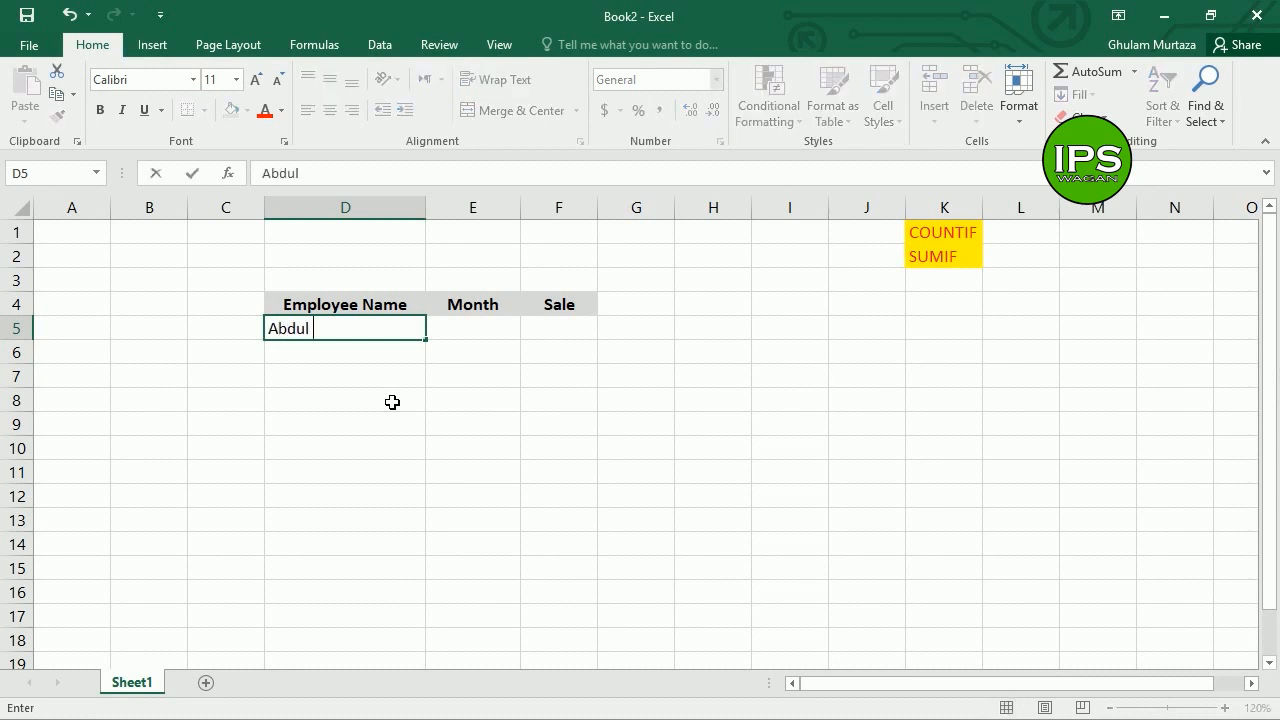
type("Khalique")
key("Tab")
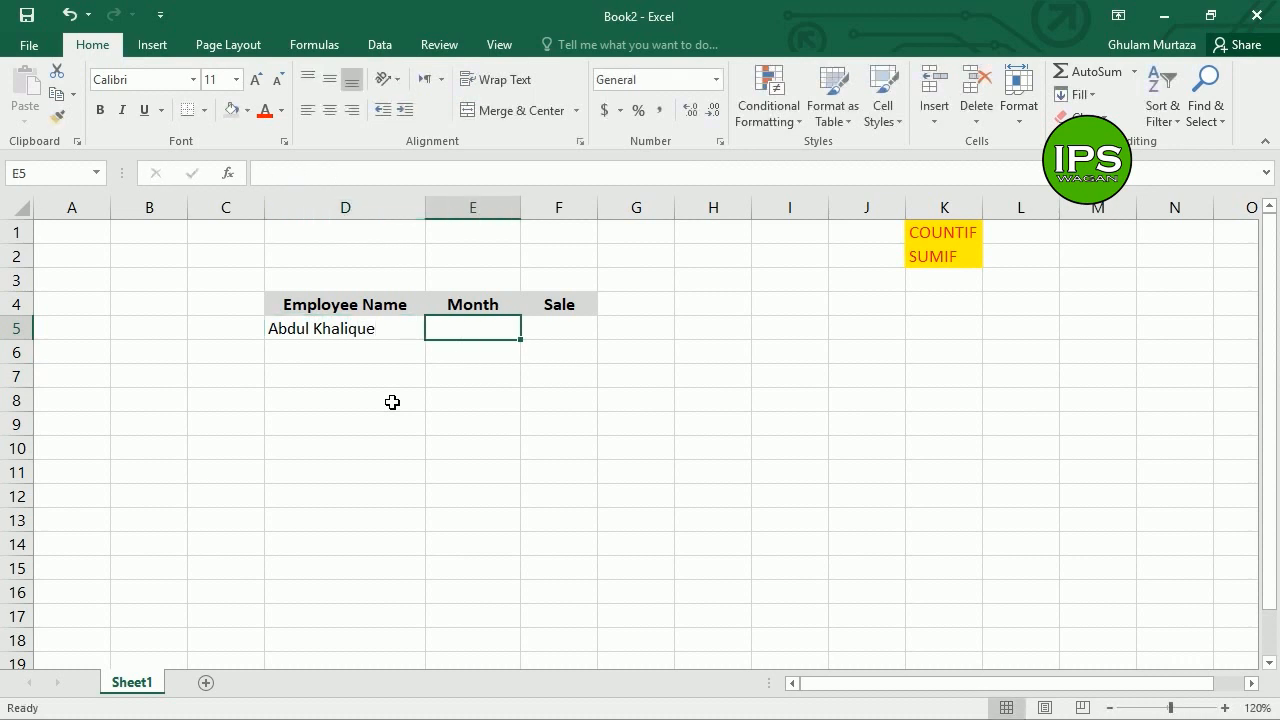
type("January")
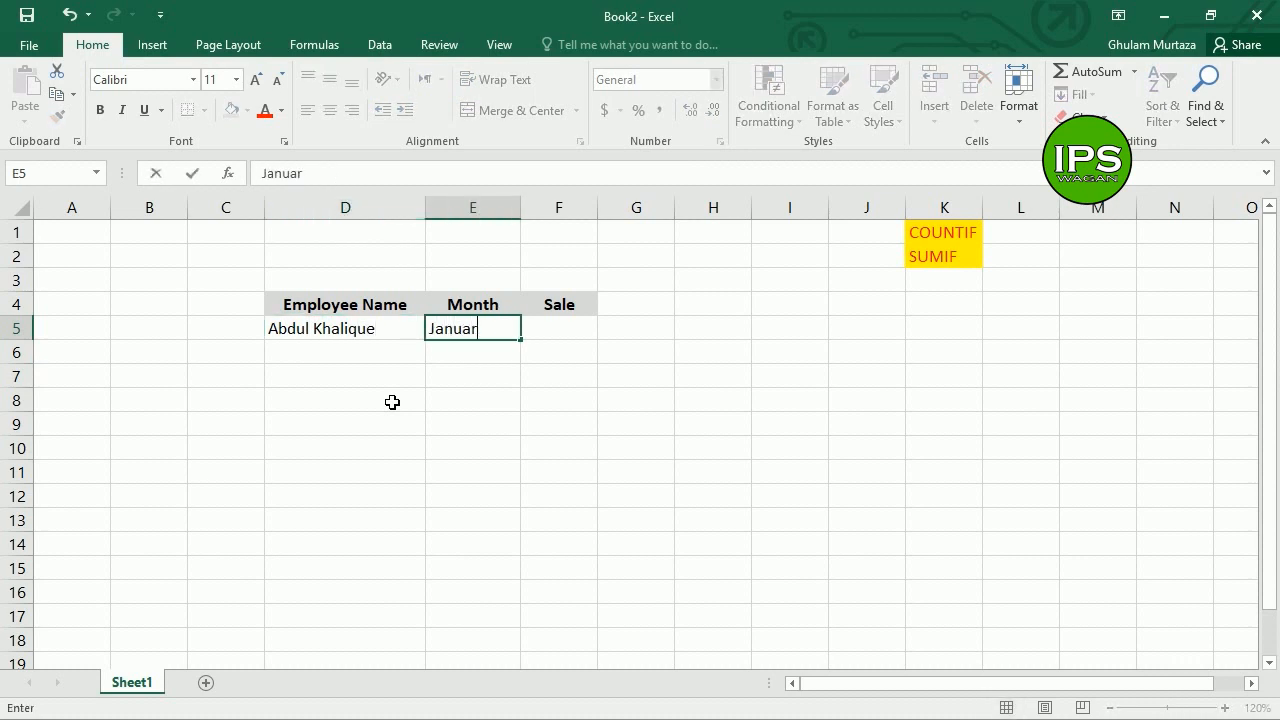
key("Tab")
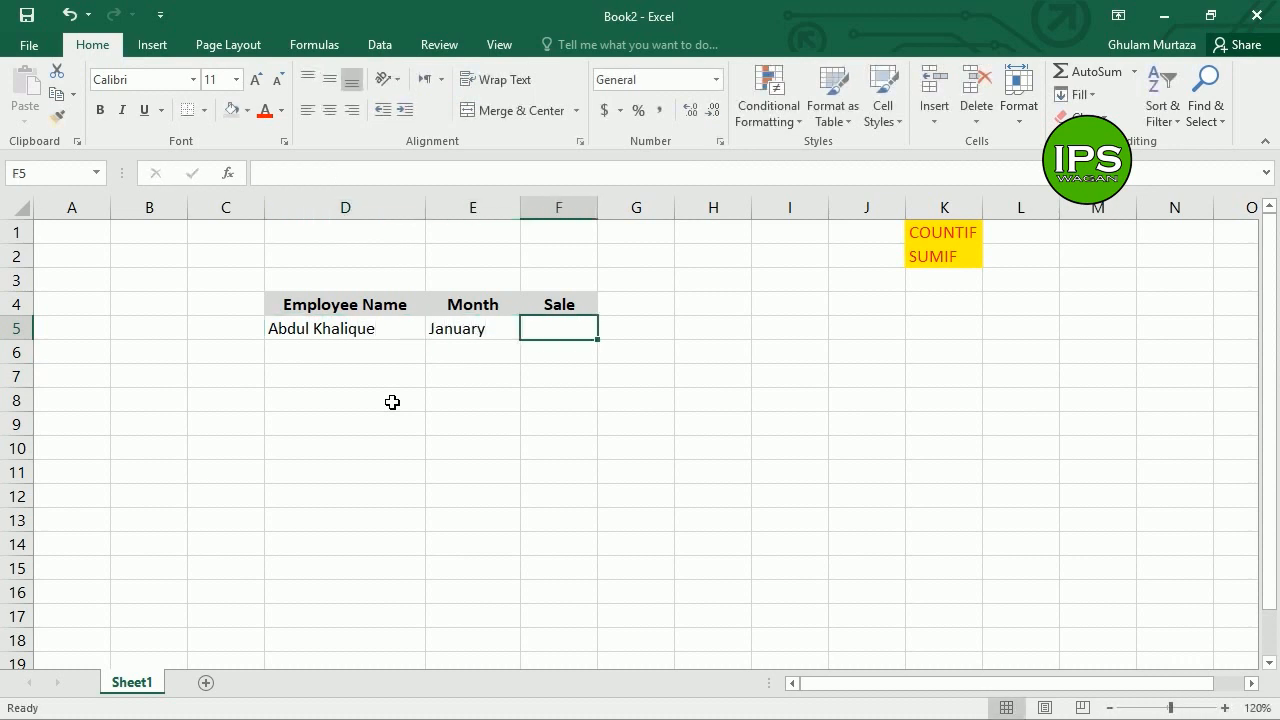
type("25000")
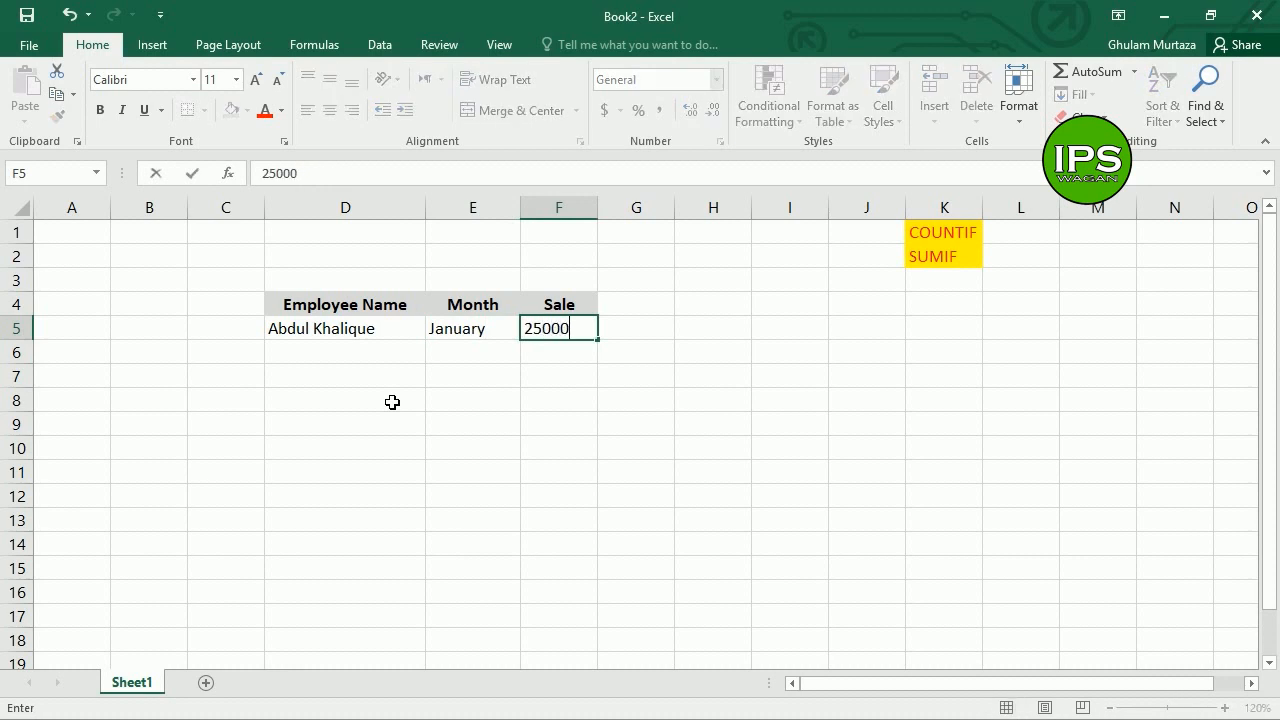
key("Return")
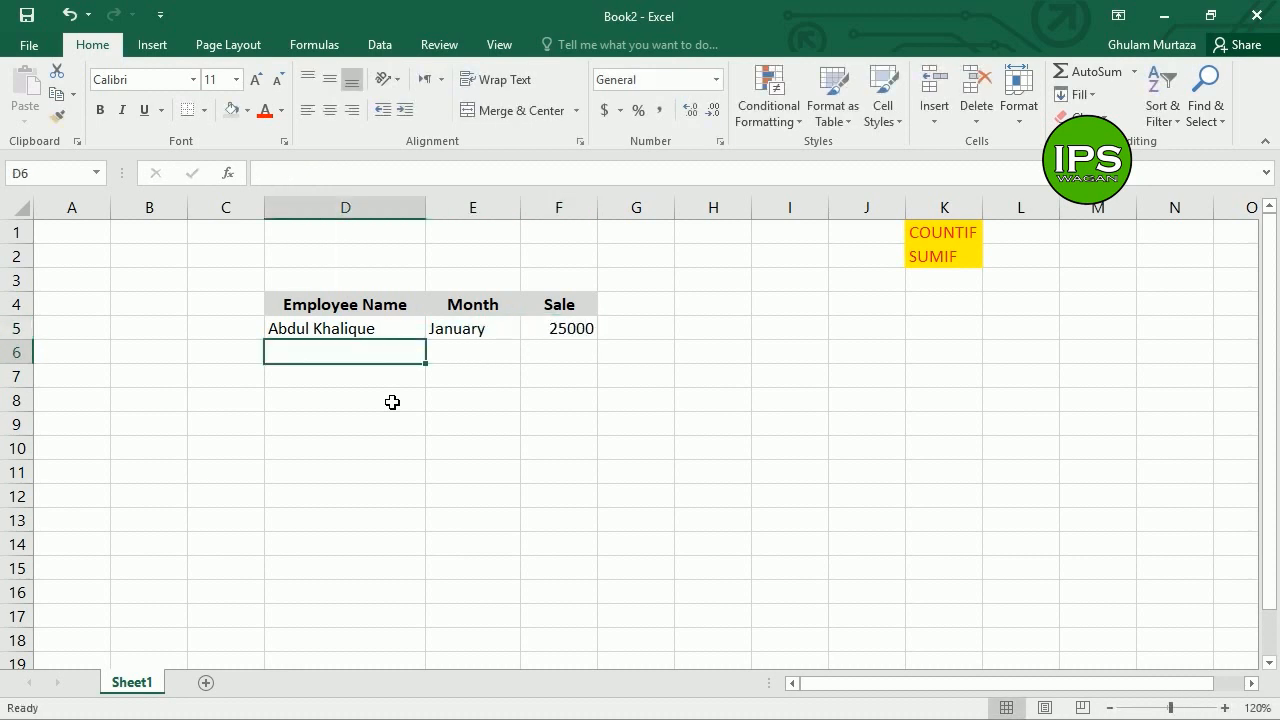
- Fill row 6 with a second employee's full name, month January and sale 15000
type("Abdul Raheem")
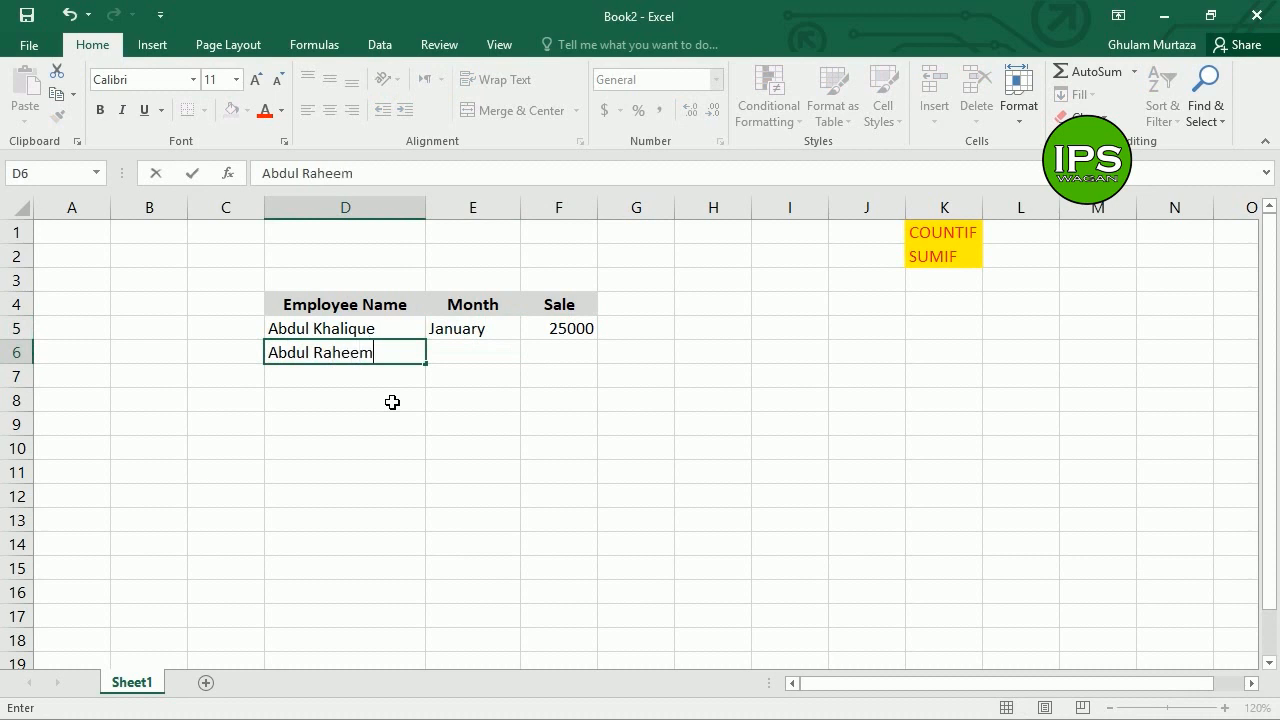
key("Tab")
type("J")
key("Tab")
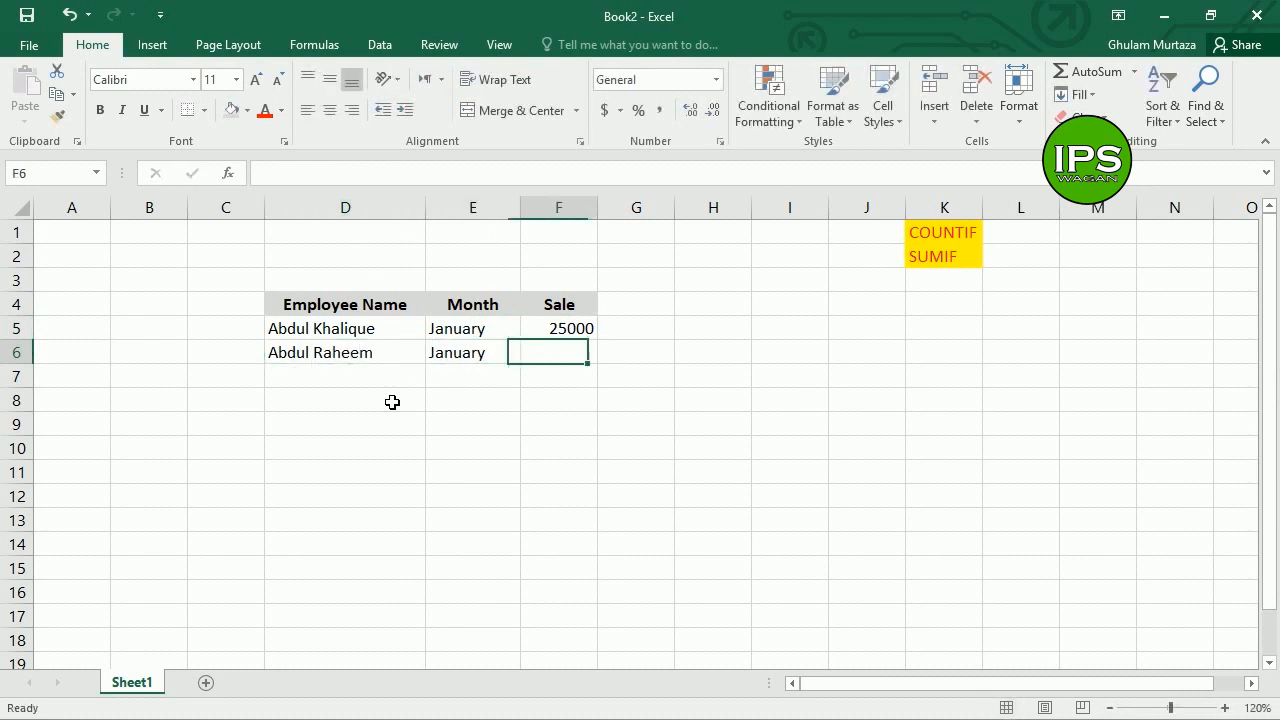
type("15000")
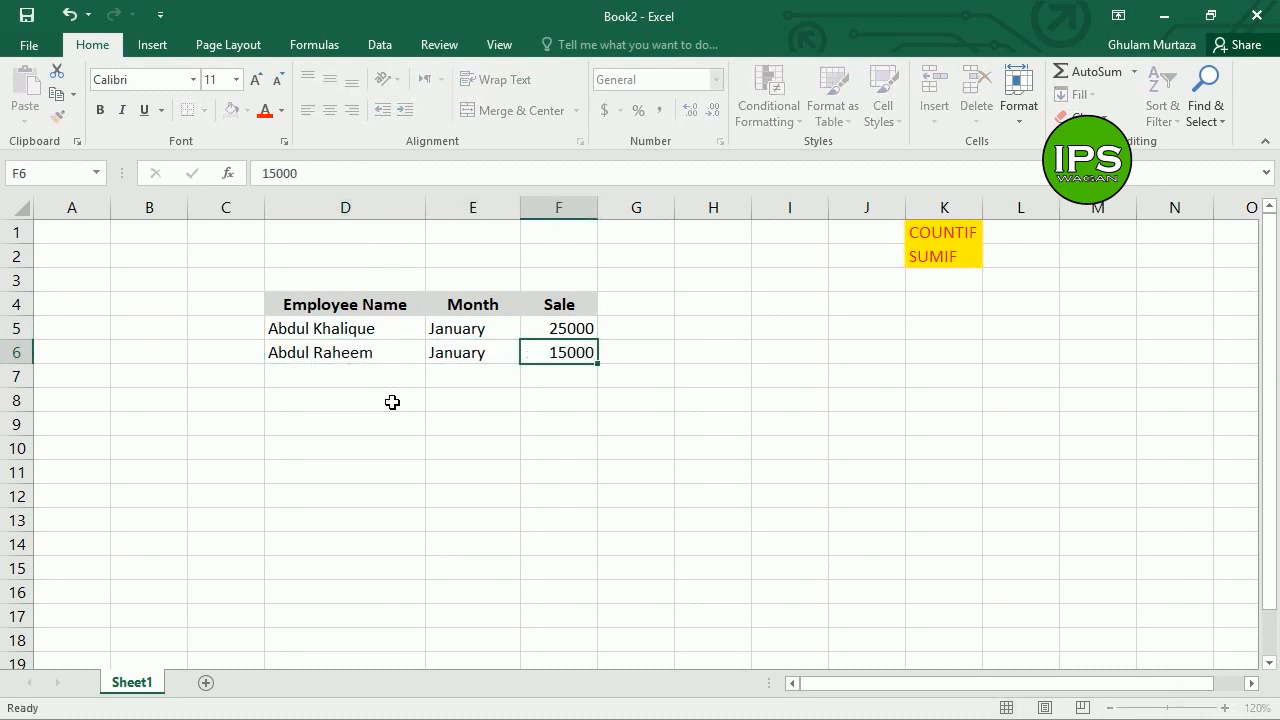
key("Return")
- Fill row 7 with a third employee's full name, month January and sale 10000
type("Taha ")
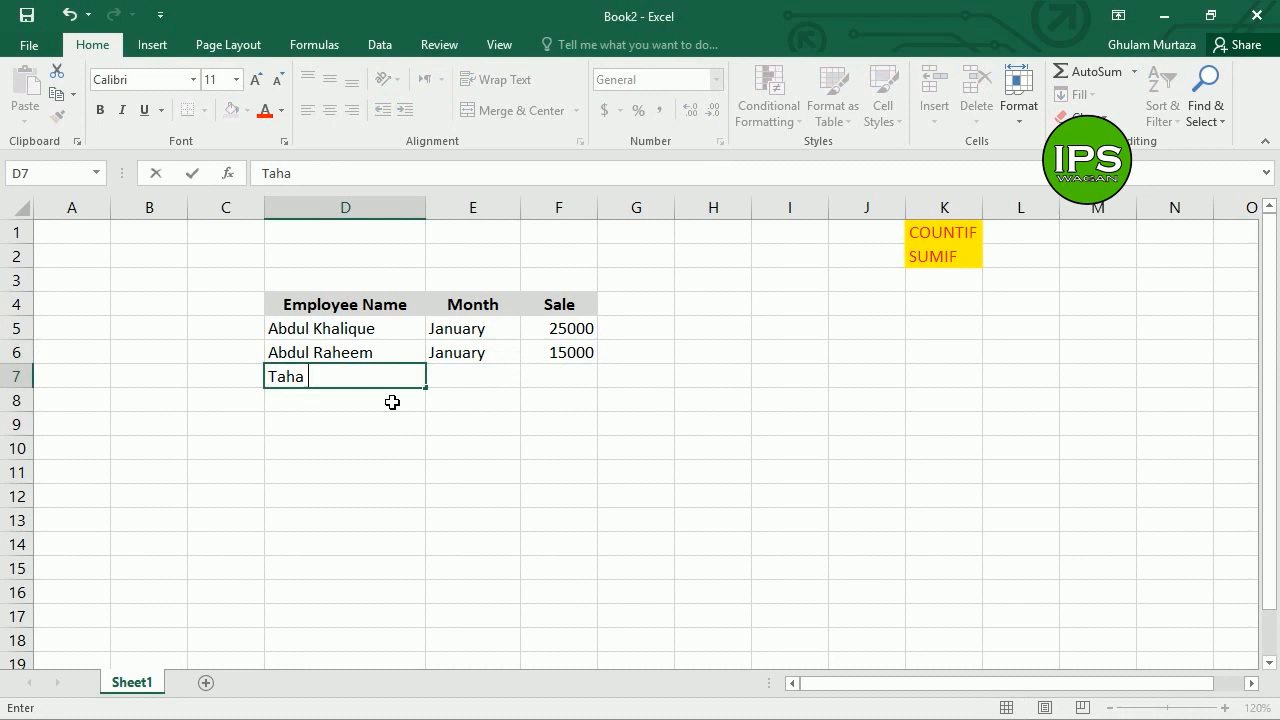
type("Rehman")
key("Tab")
type("January")
key("Tab")
type("10000")
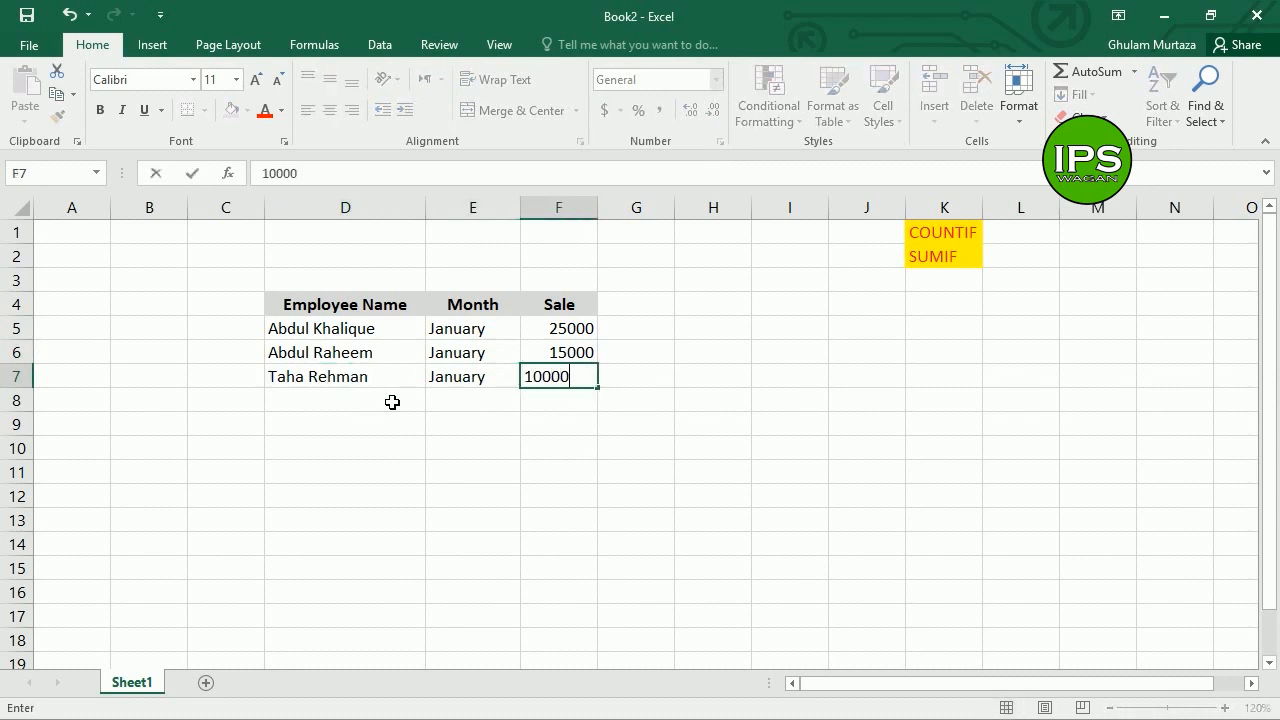
key("Return")
- Fill row 8 with a fourth employee's full name, month January and sale 15000
type("S")
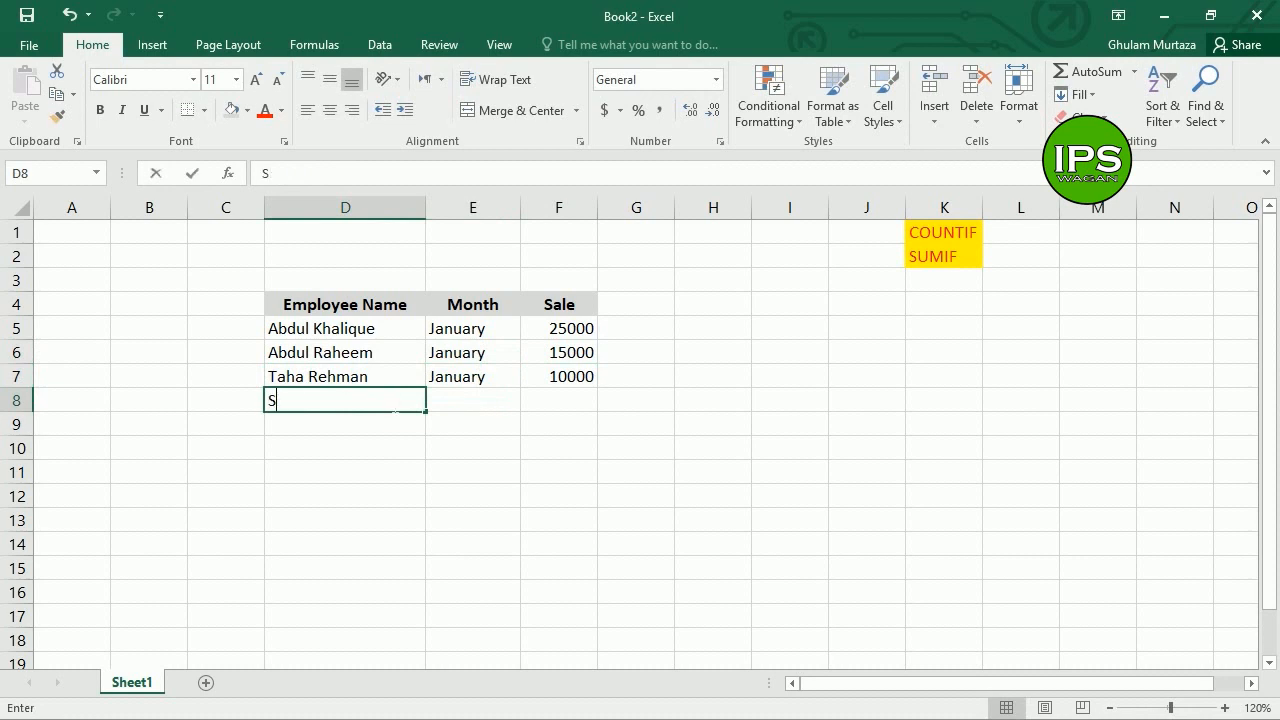
type("habir Jatoi")
key("Tab")
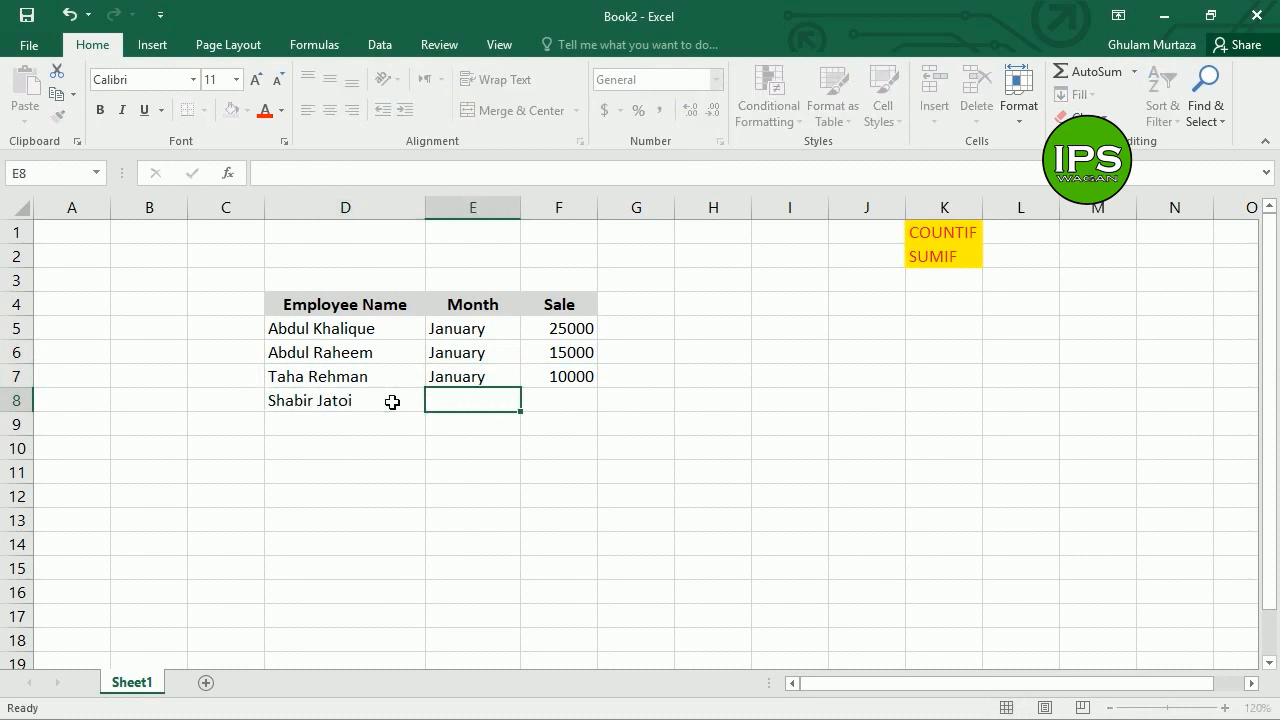
type("J")
key("Tab")
type("15000")
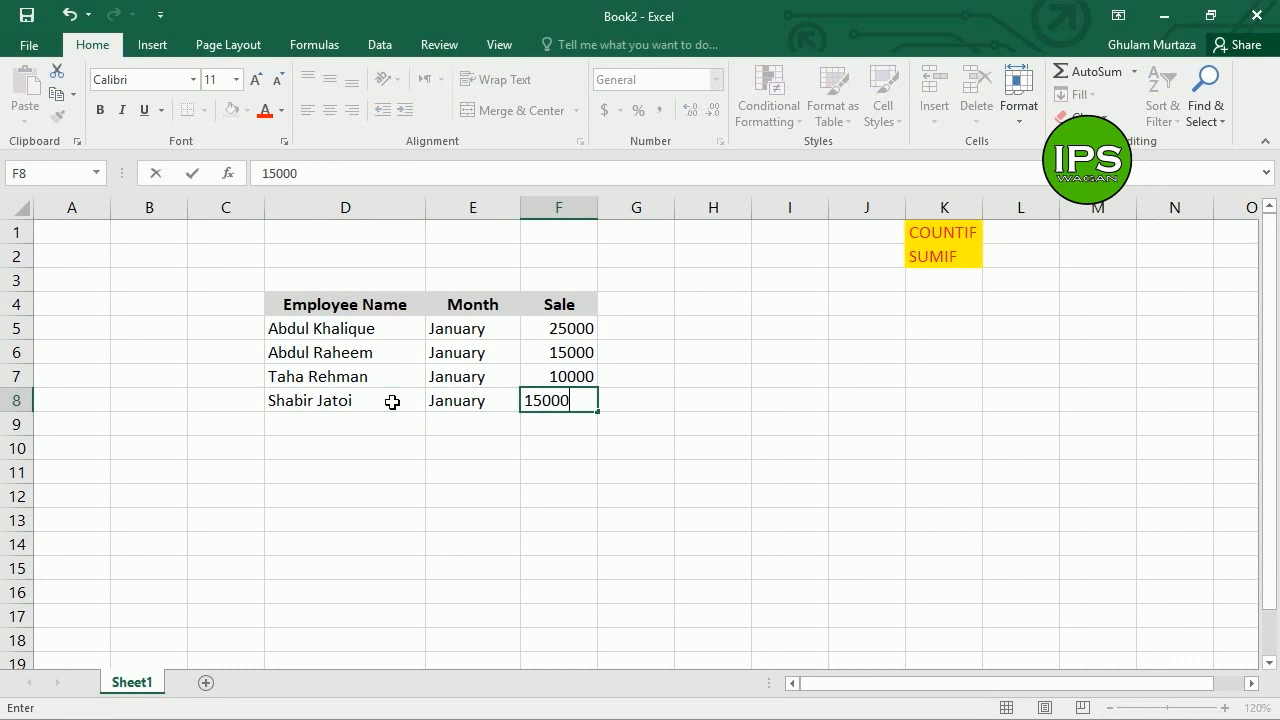
key("Return")
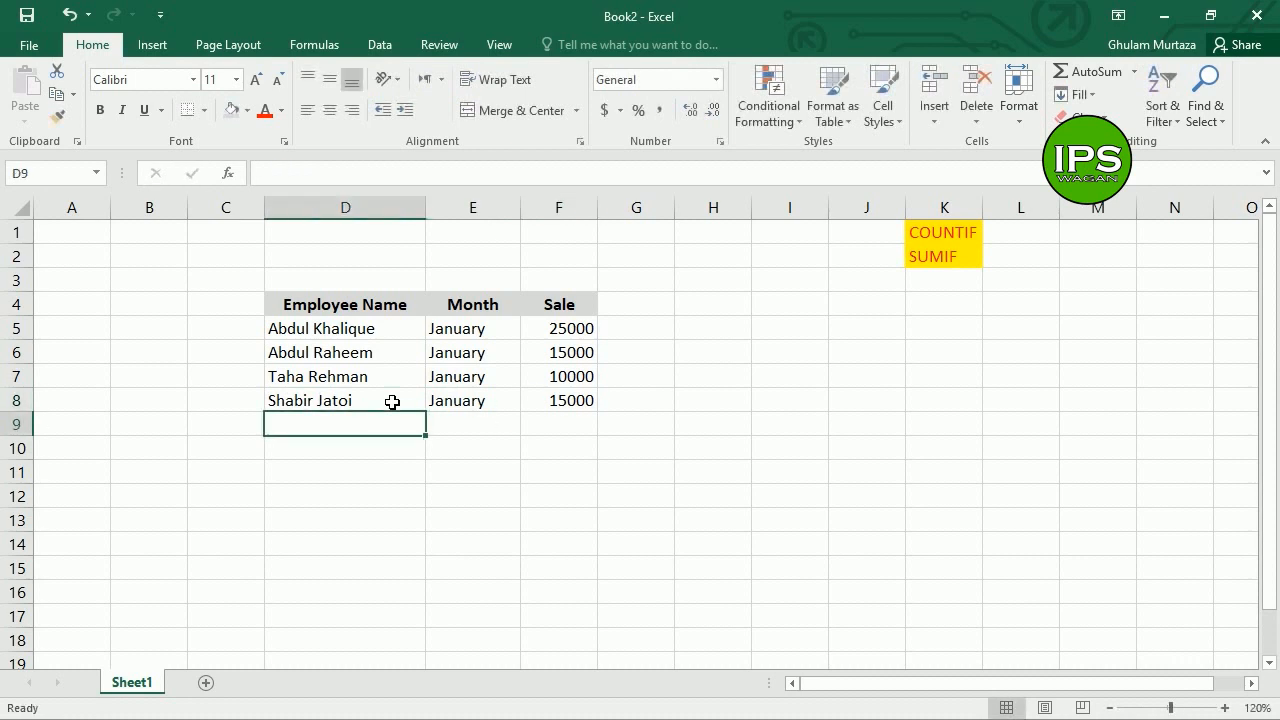
- Fill row 9 with the same employee name as row 5, month February and sale 10000
type("Abdul Khal")
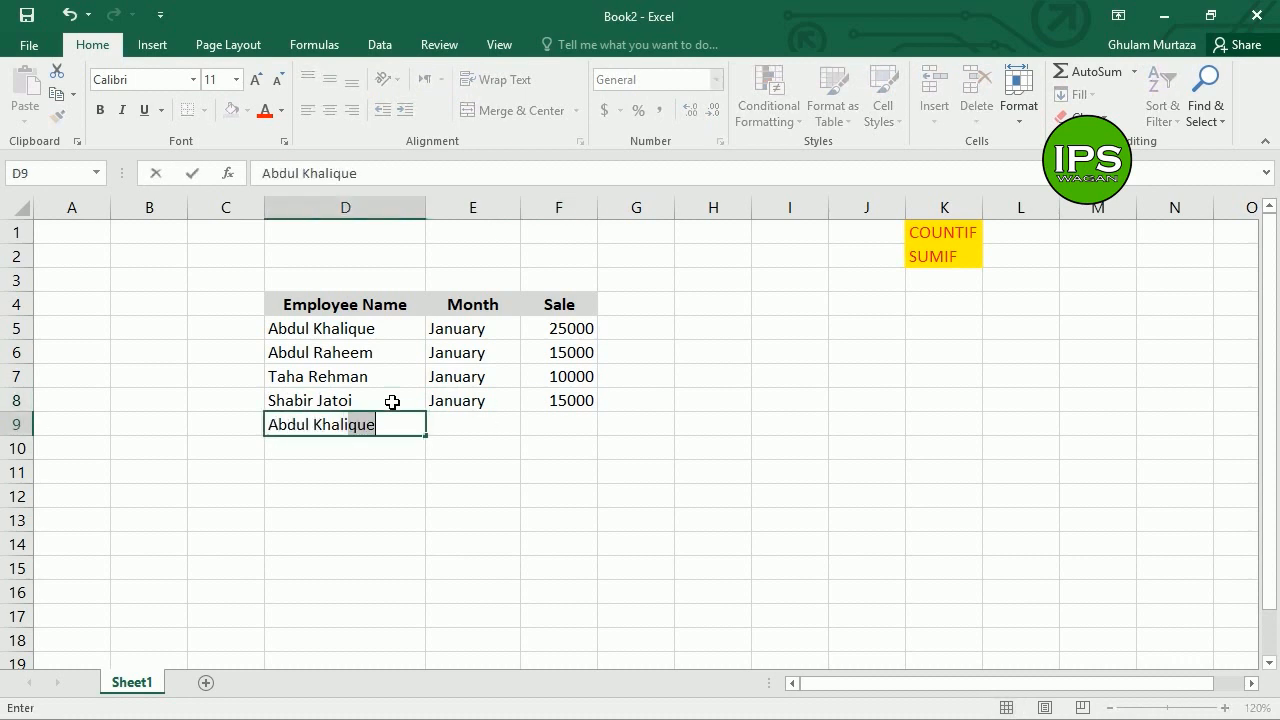
key("Tab")
type("J")
key("BackSpace")
key("BackSpace")
type("February")
key("Tab")
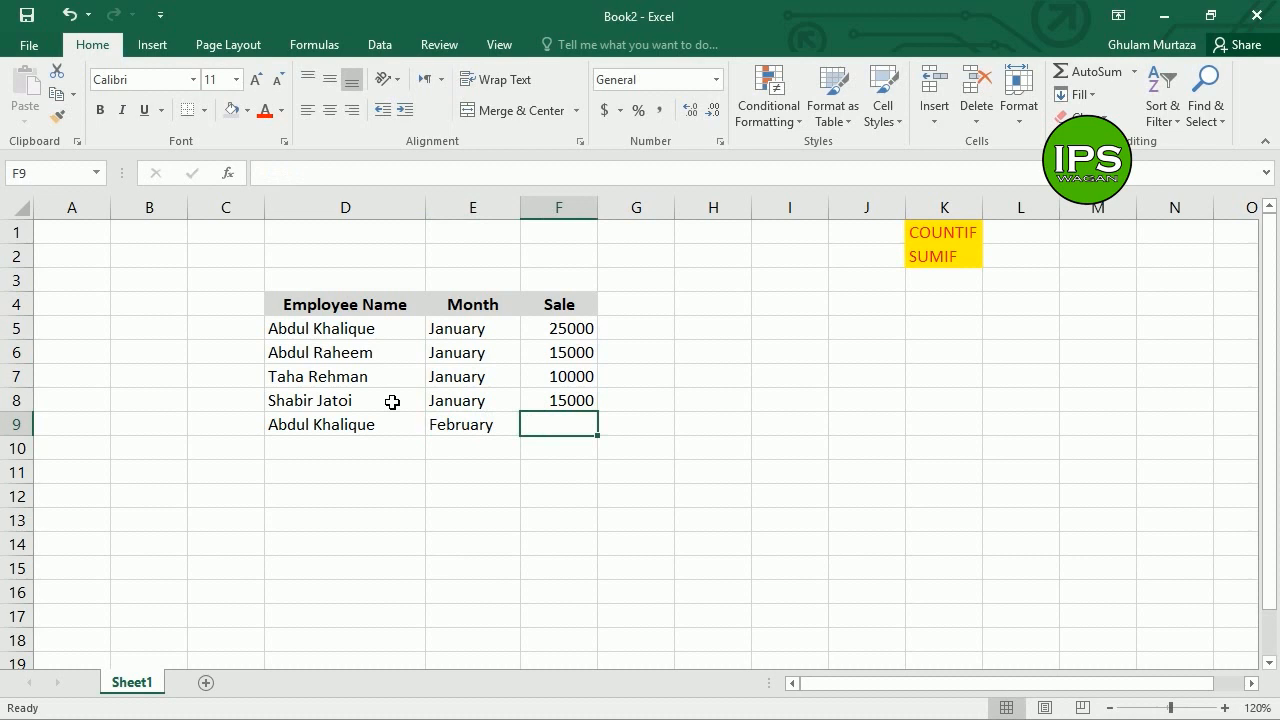
type("10000")
key("Return")
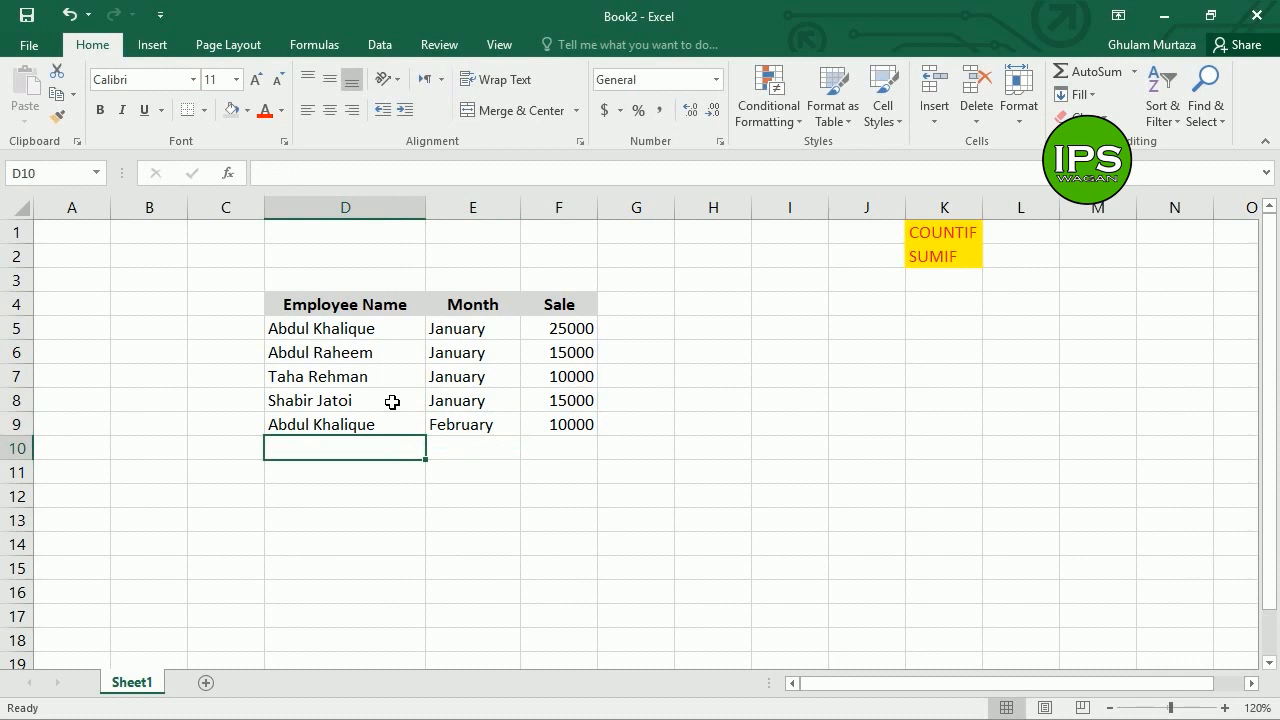
- Fill row 10 with the same employee name as row 7, month February and sale 5000
type("Taha Rehman")
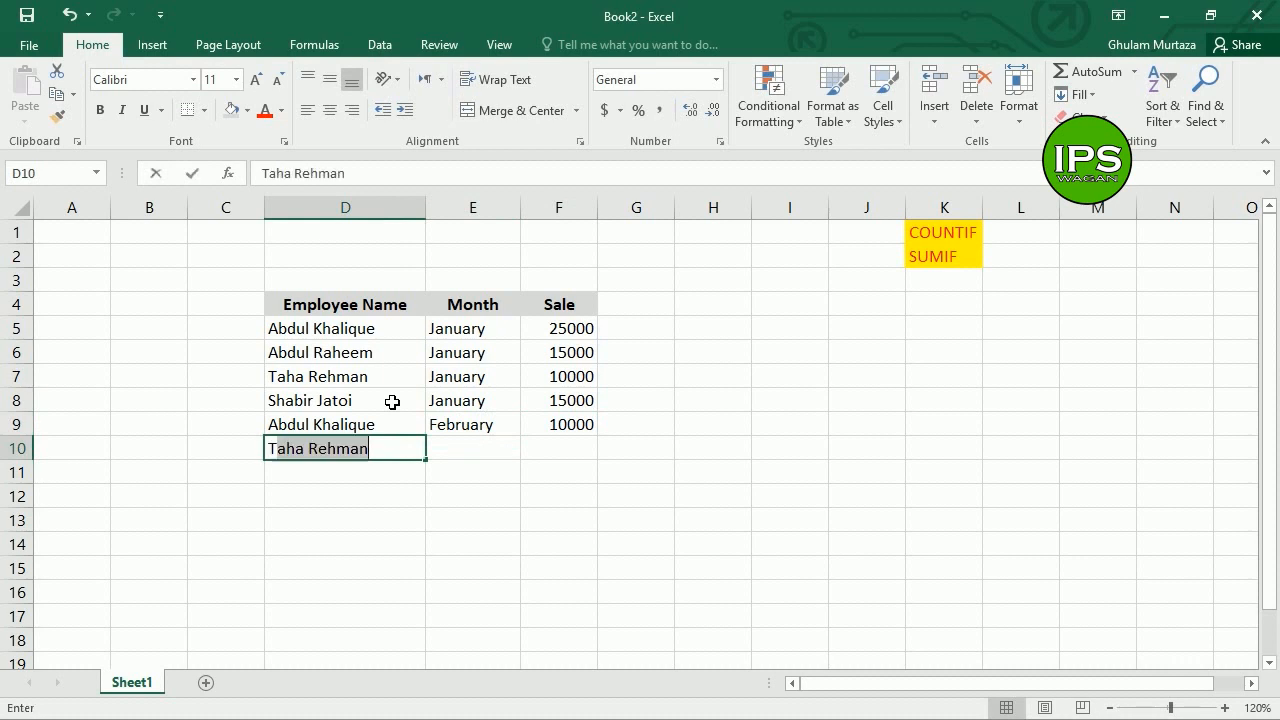
key("Tab")
type("February")
key("Tab")
type("5000")
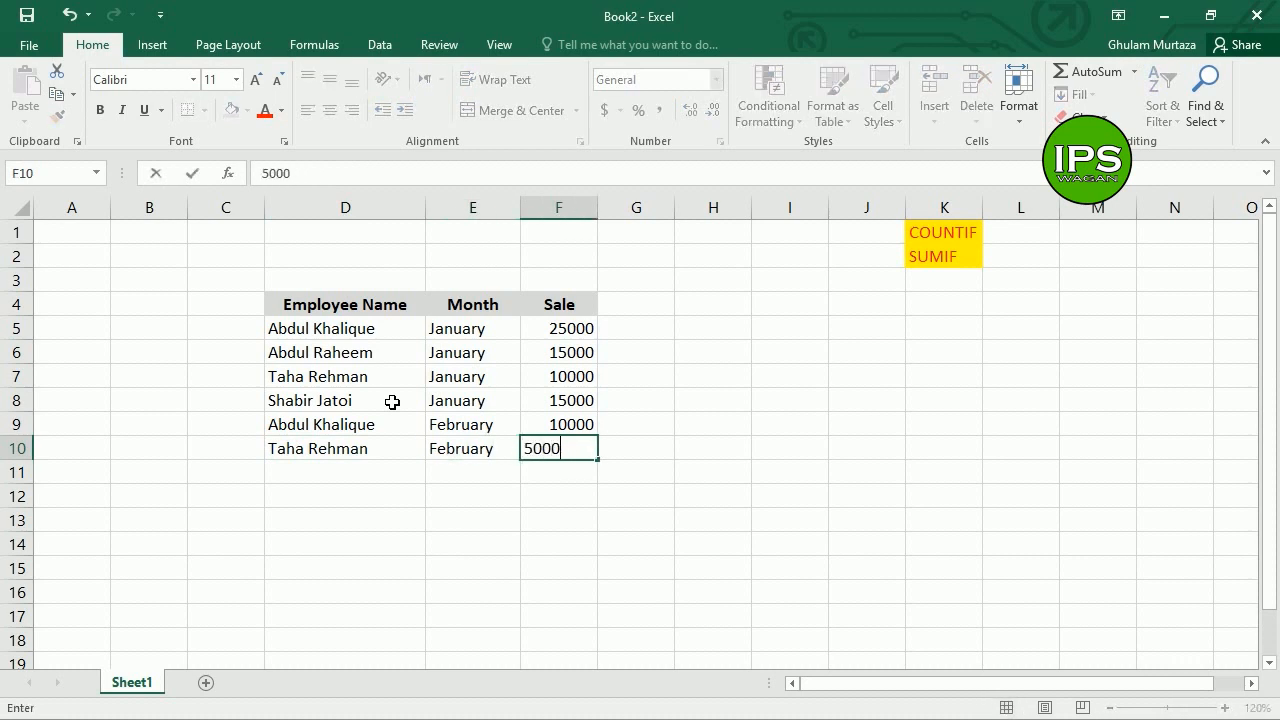
key("Return")
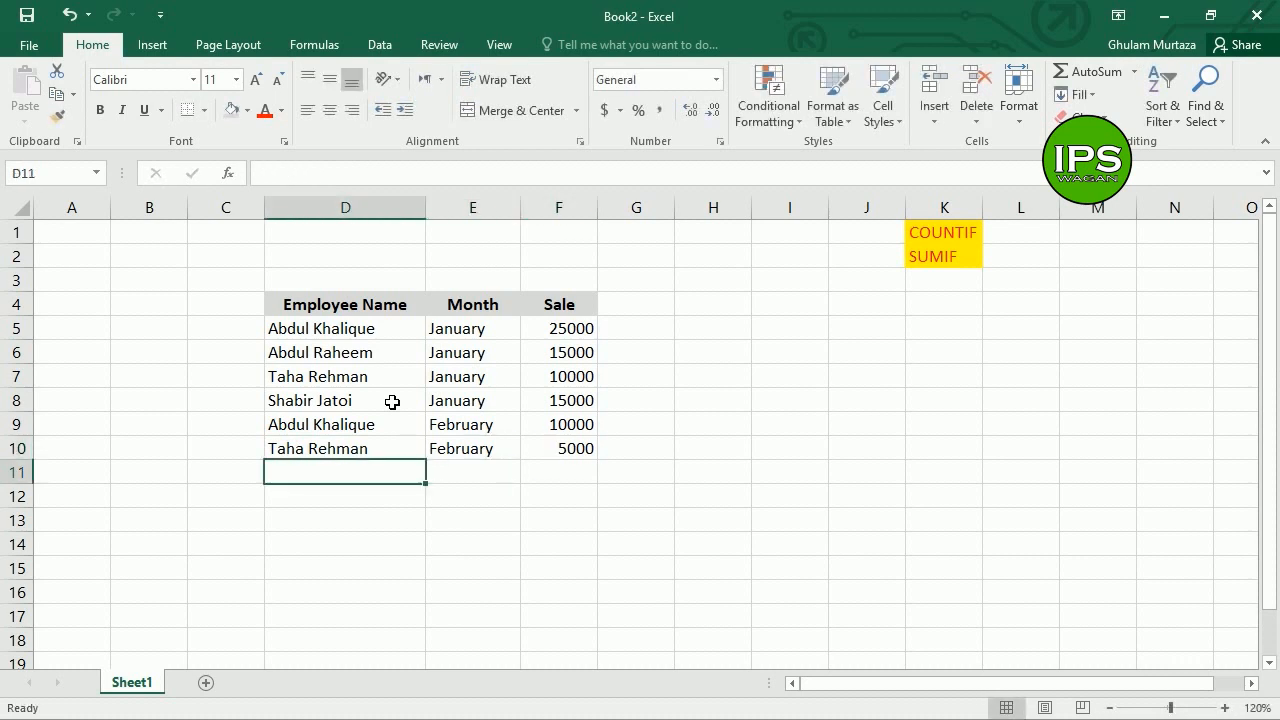
- Fill row 11 with the same employee name as row 8, month February and sale 8000
type("Shabir")
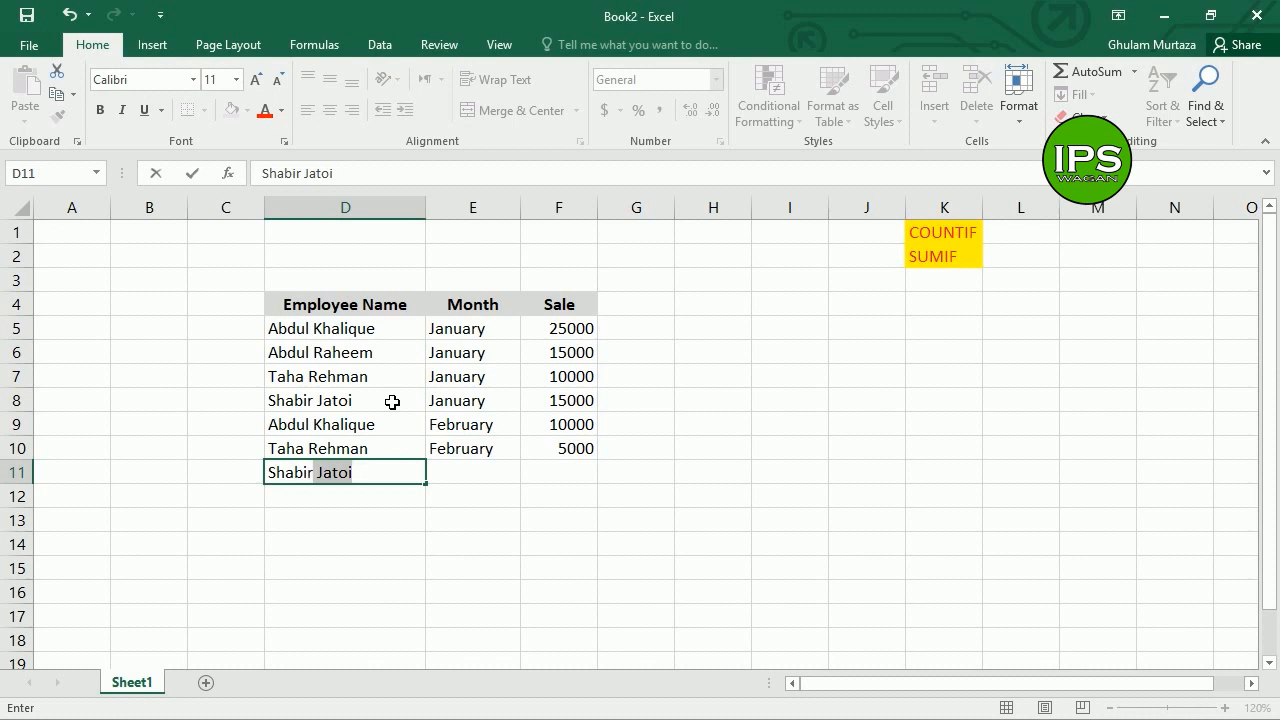
key("Tab")
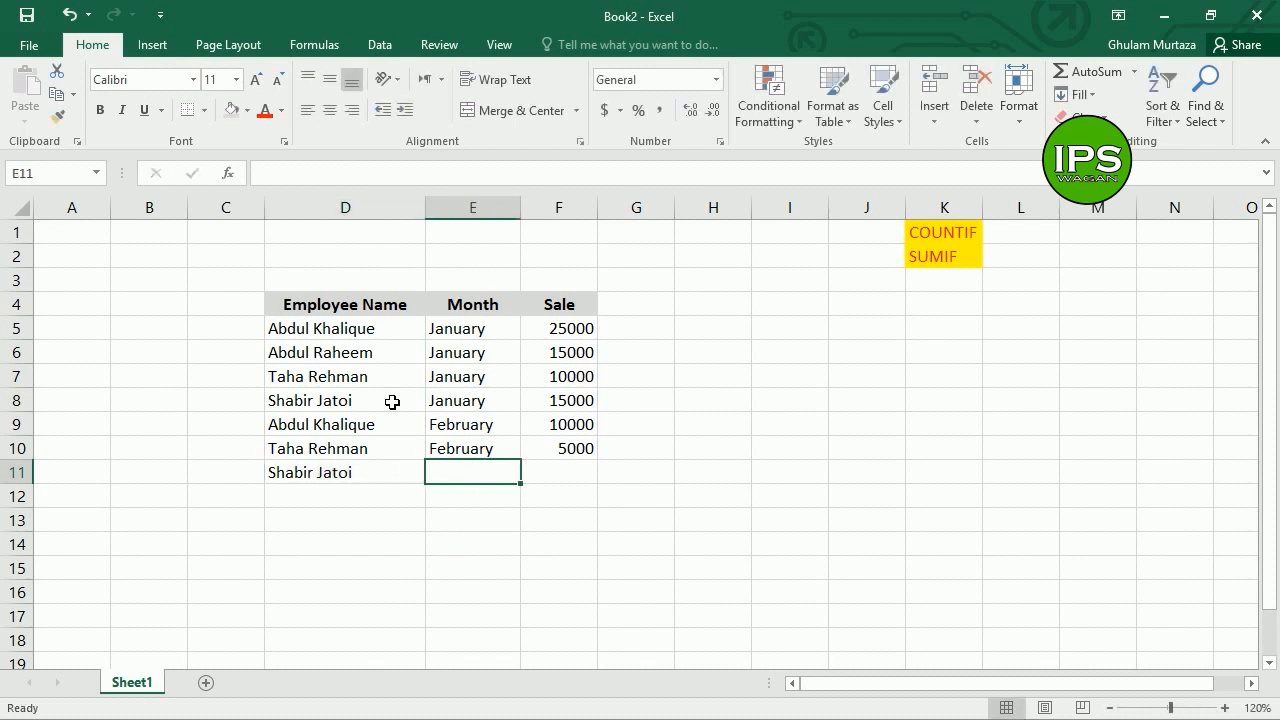
type("February")
key("Tab")
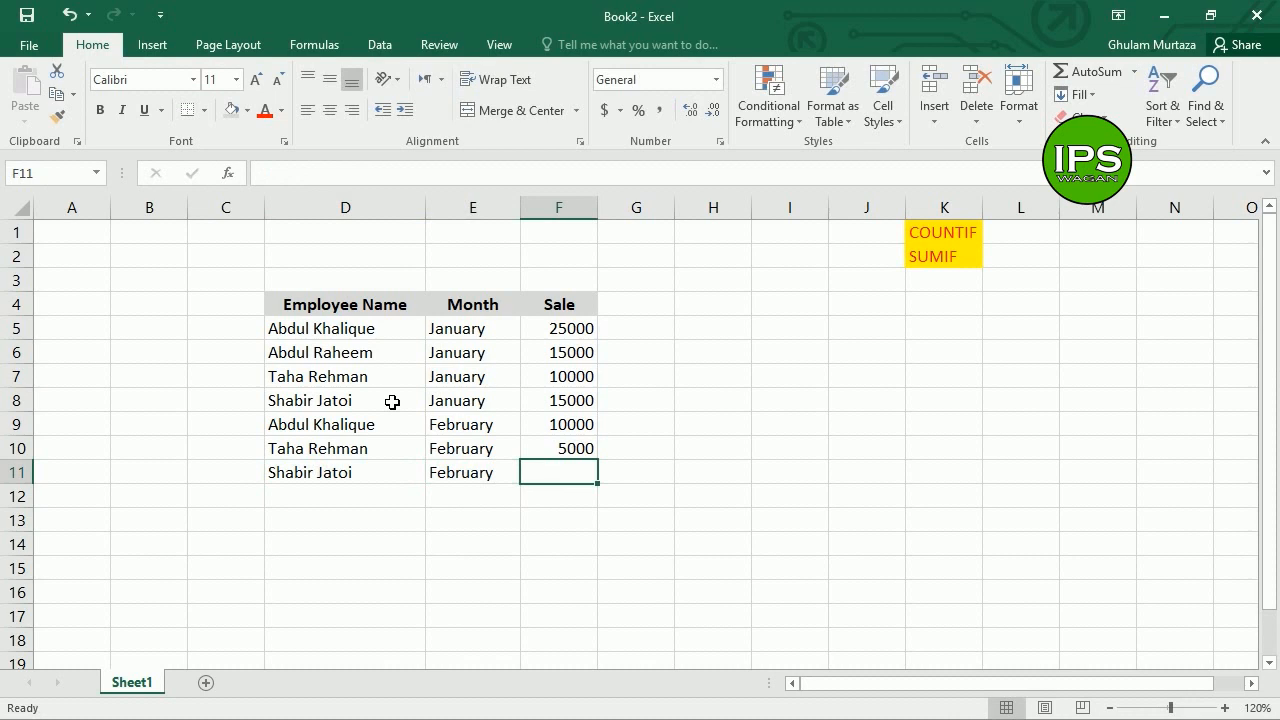
type("8000")
key("ctrl+Return")
key("Return")
- Fill row 12 with the same employee name as row 5, month February and sale 10000
type("Ab")
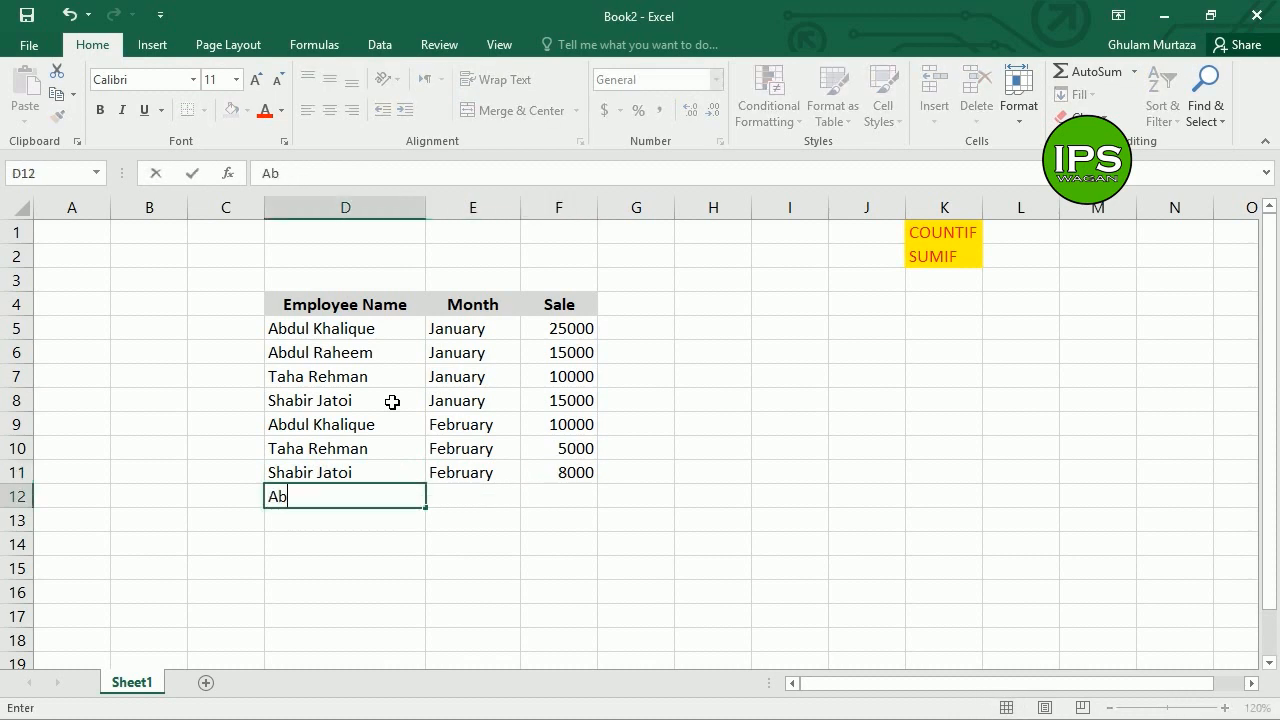
type("dul Khalique")
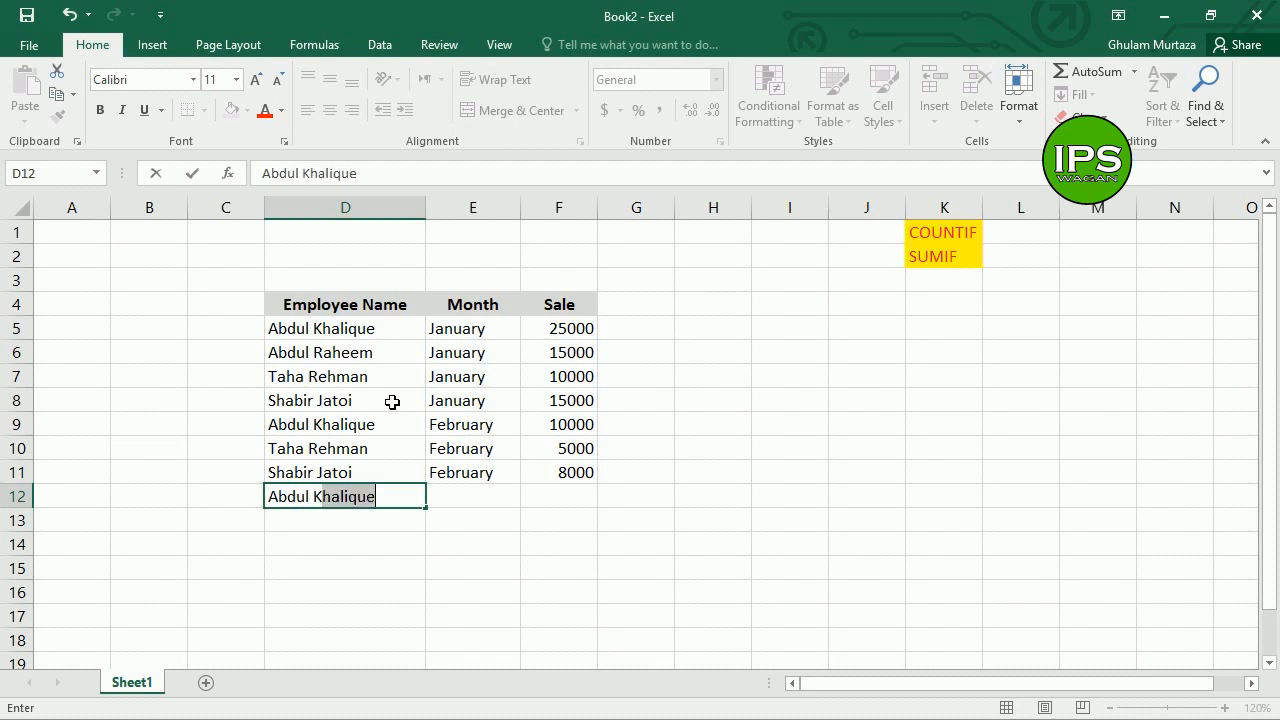
key("Tab")
type("February")
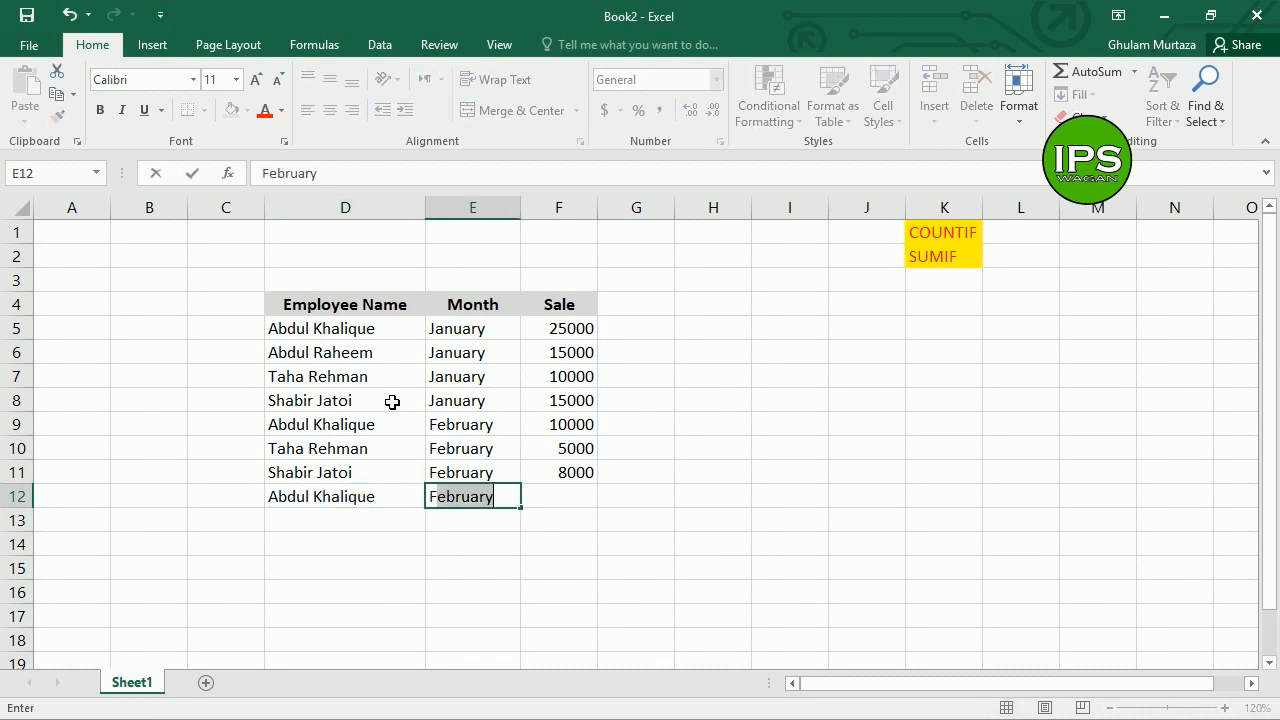
key("Tab")
type("10000")
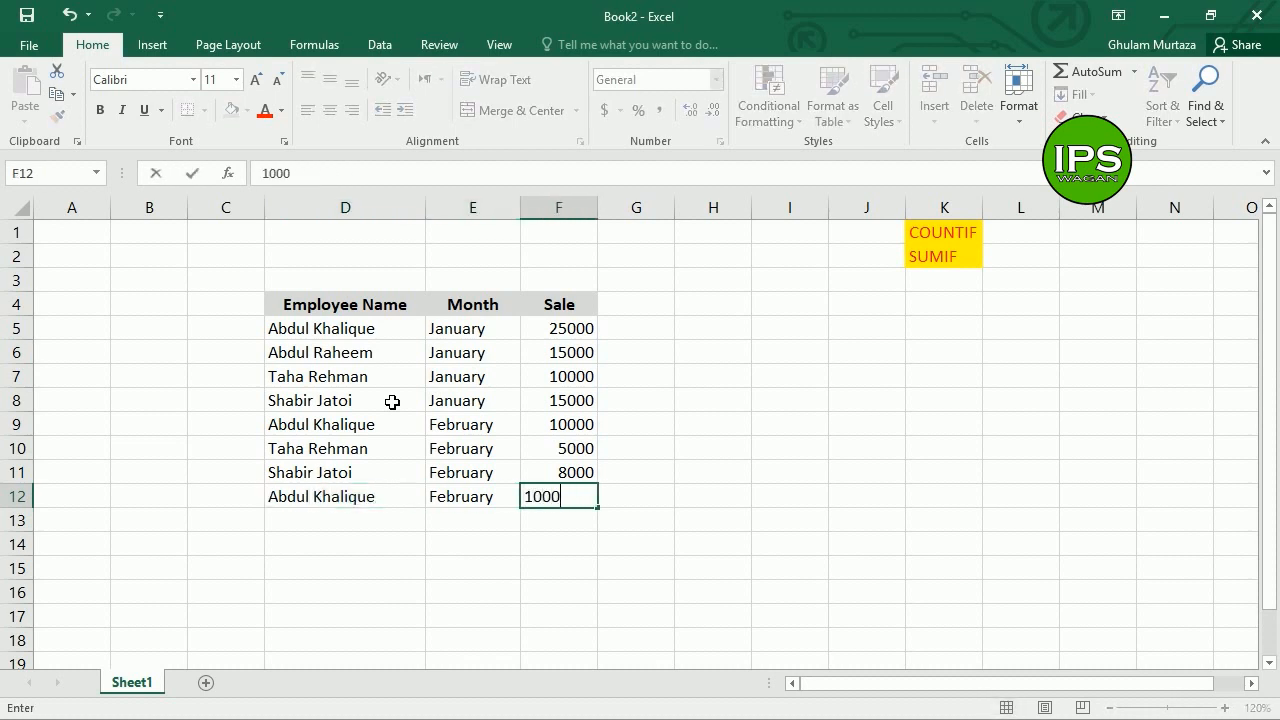
key("Return")
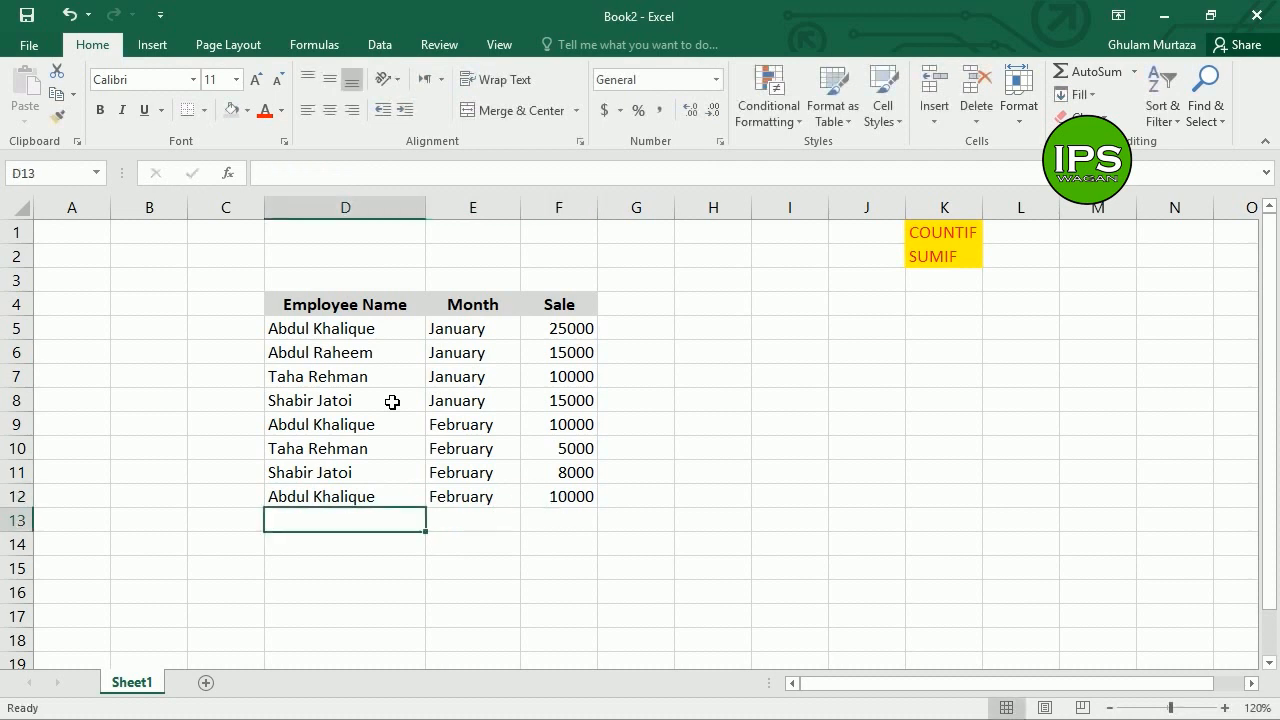
- Enter the employee name from row 5 in cell D15 below the table as the lookup criterion
key("Return")
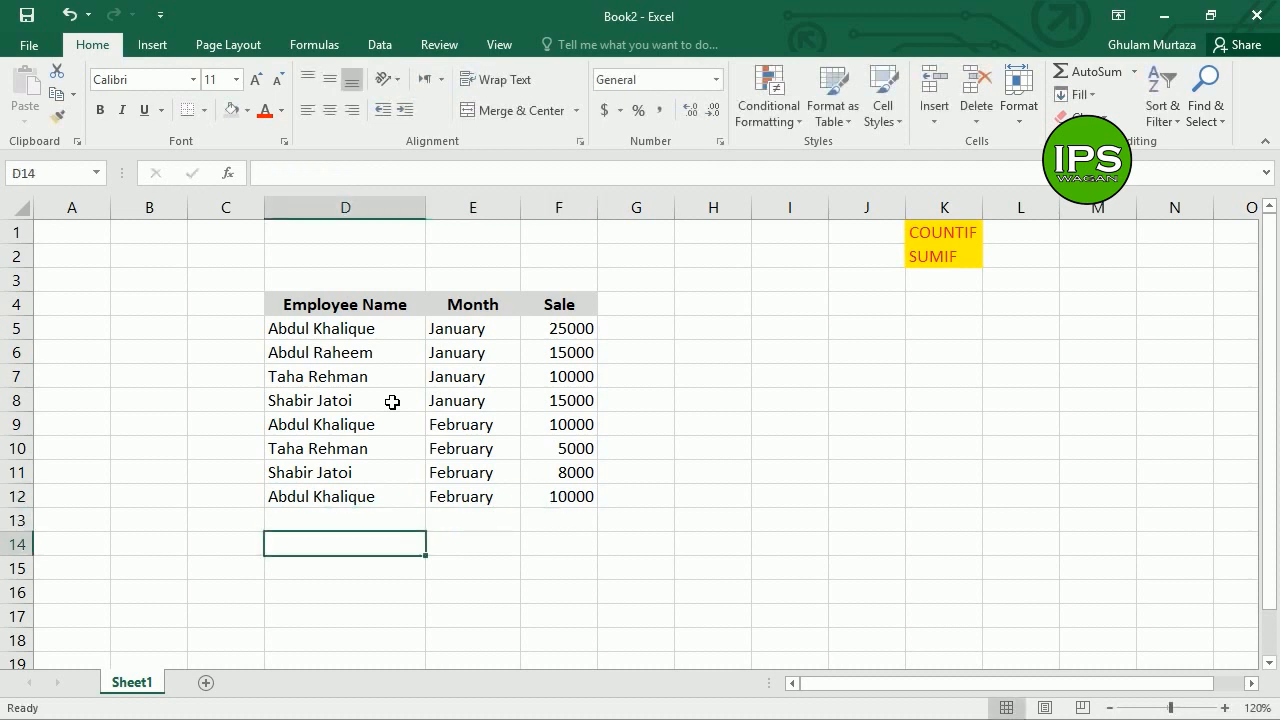
key("Return")
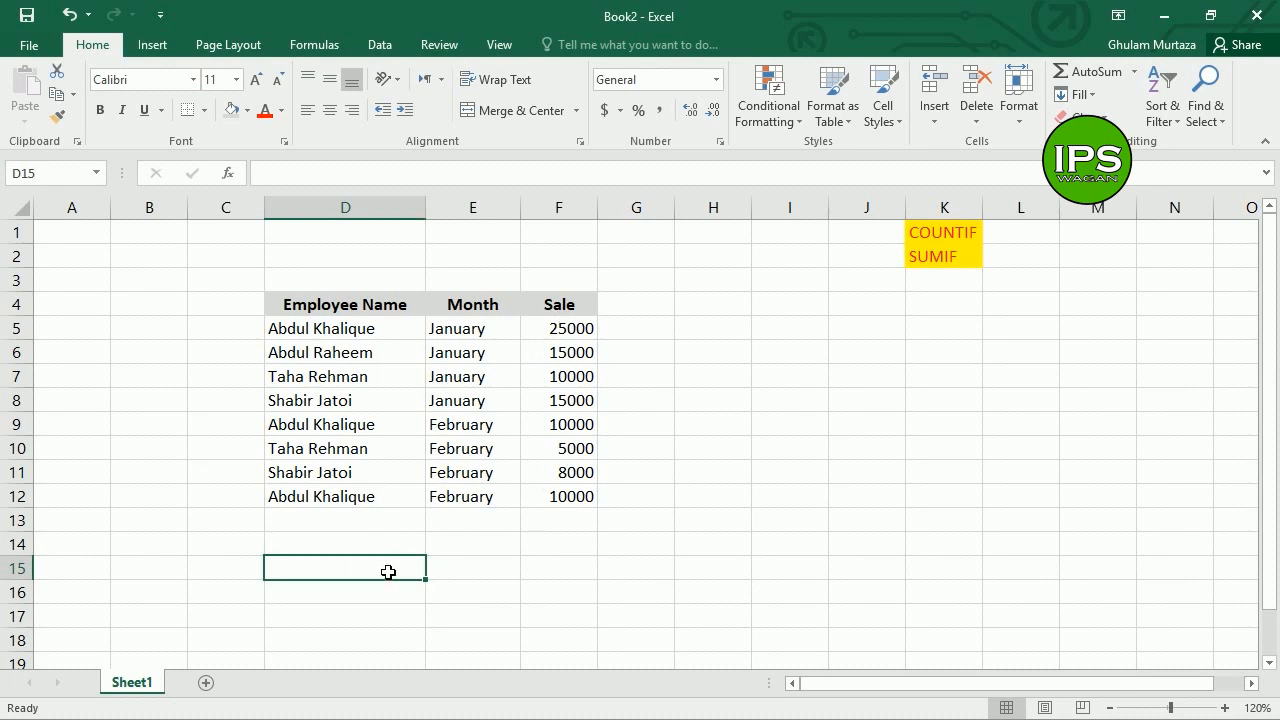
type("Abdul Kh")
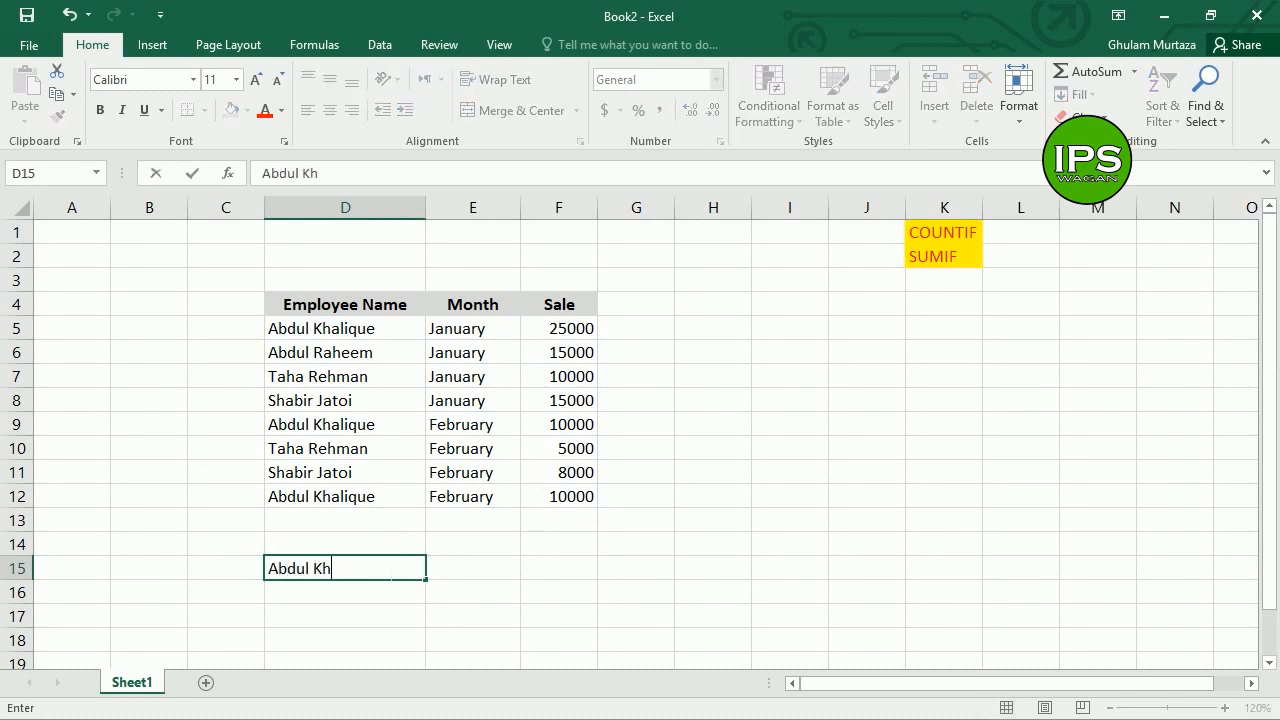
type("alique")
key("Tab")
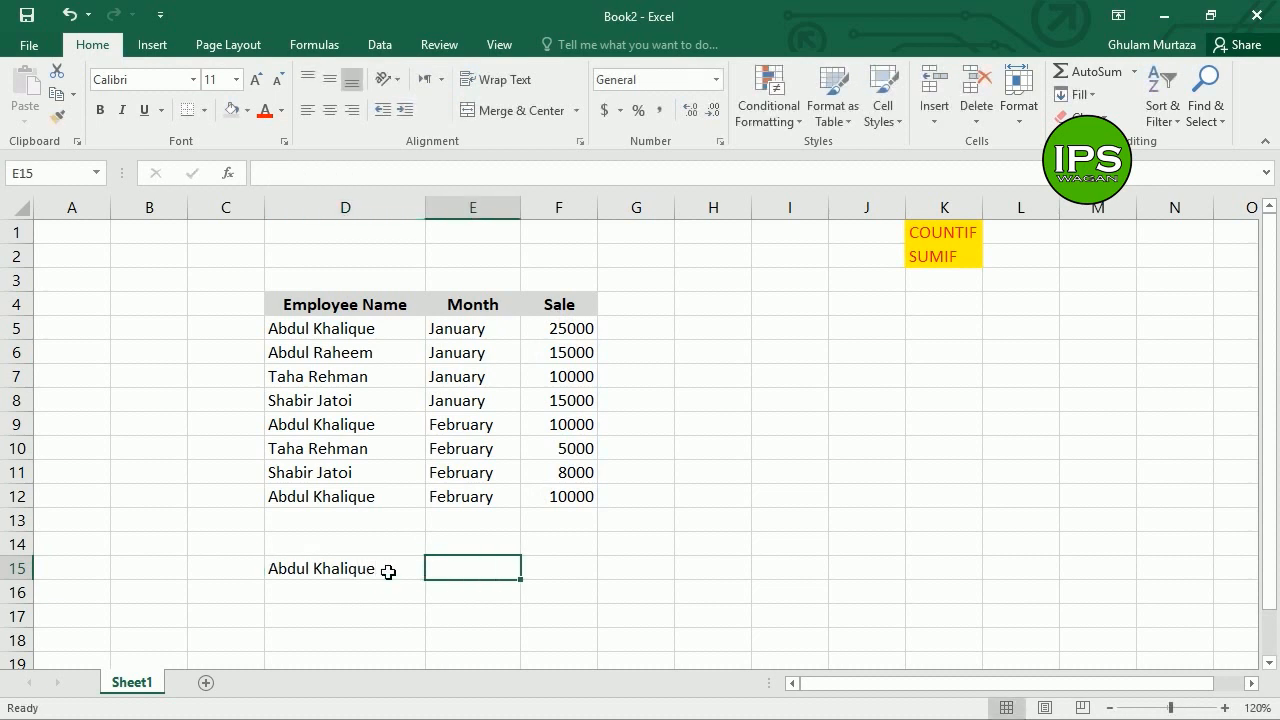
- Enter a COUNTIF formula in E15 counting the employee name from D15, as quoted text, in range D5:D12
type("=coun")
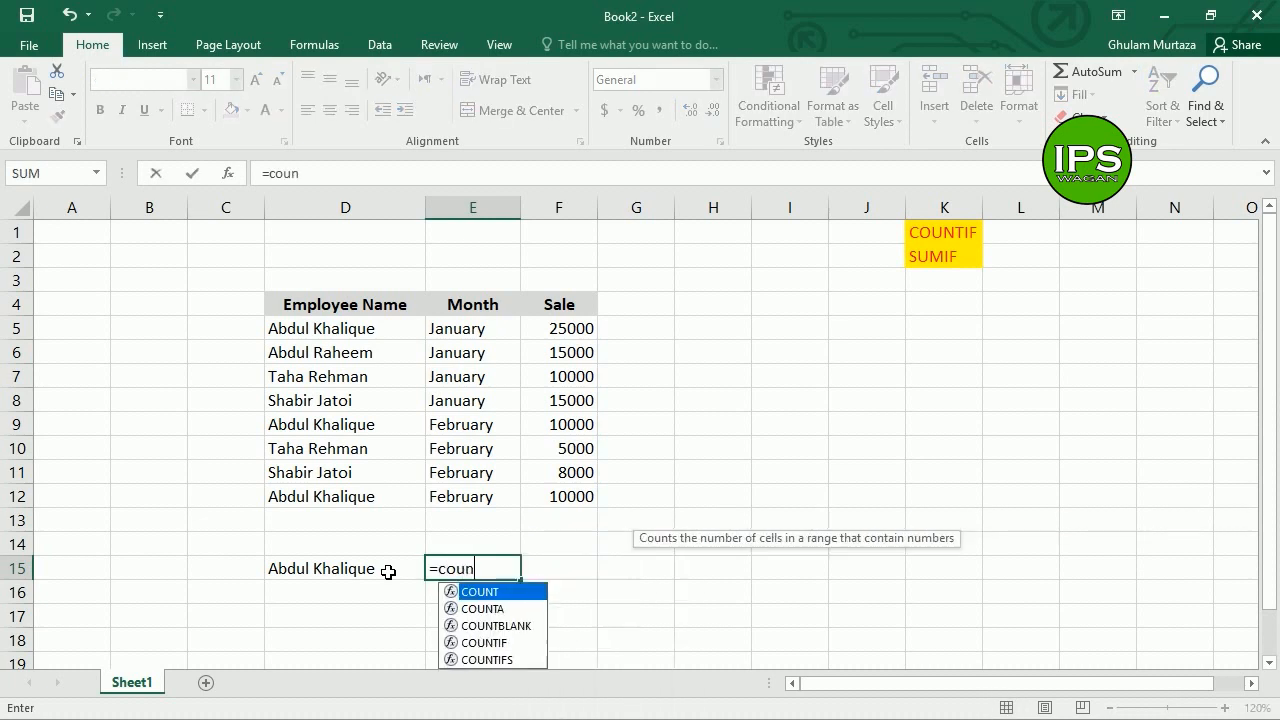
type("tif")
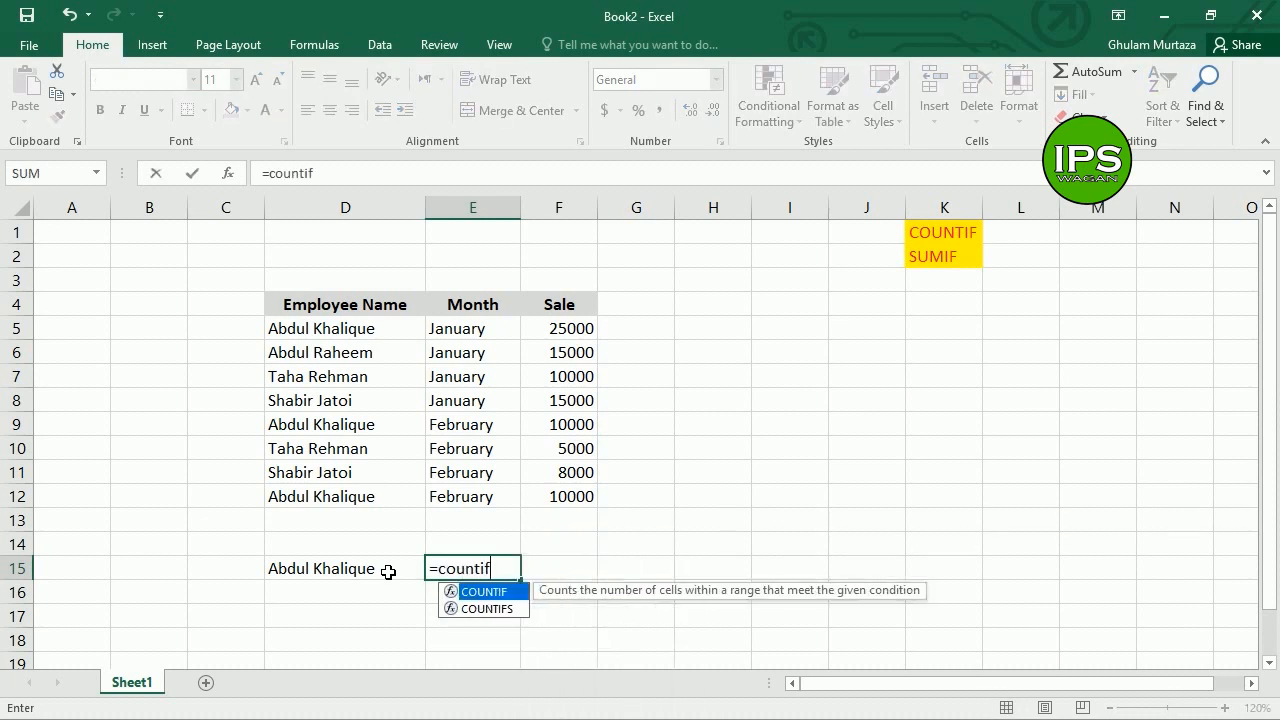
type("(")
left_click_drag(364, 330, 342, 496)
type(",\"")
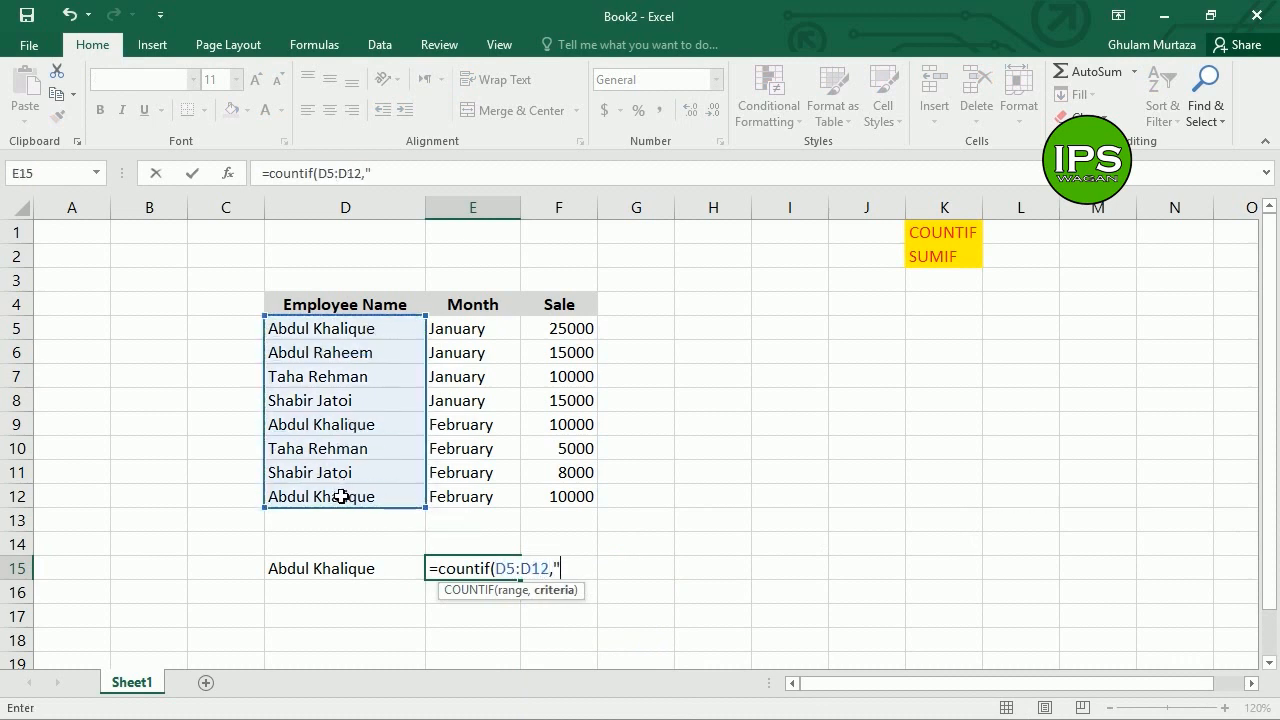
type("Abdul Khaliq")
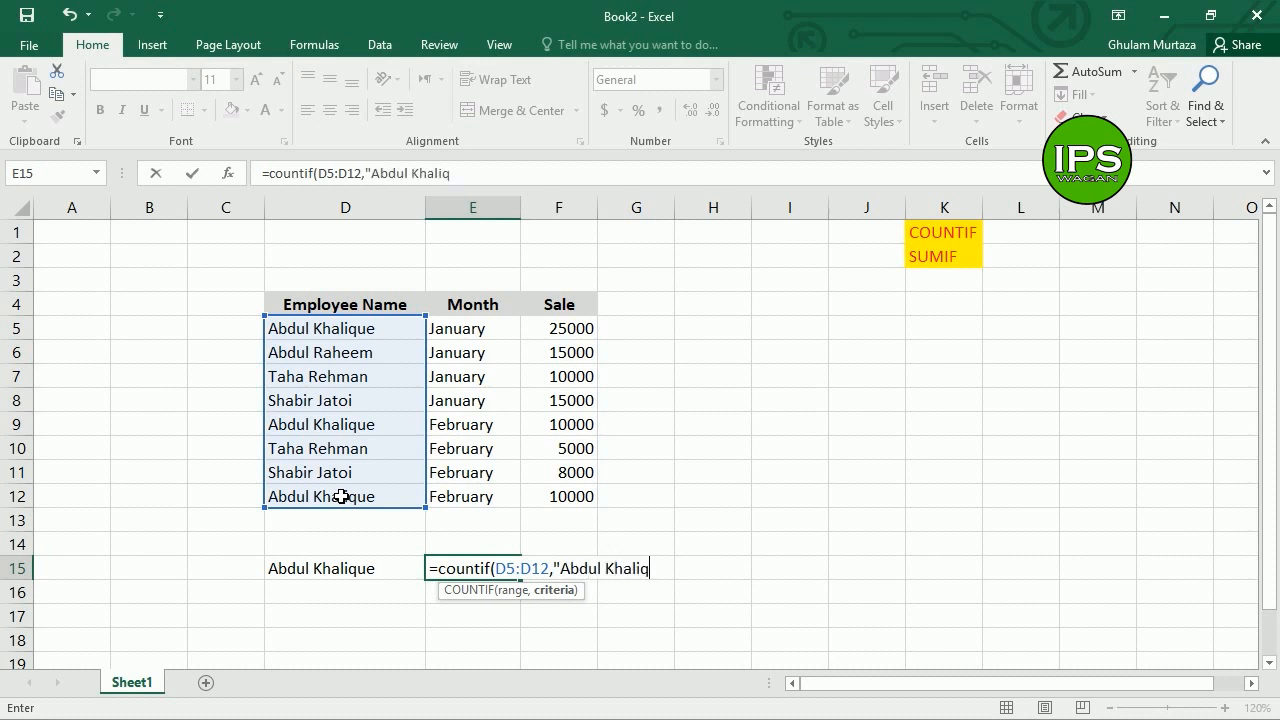
type("ue\")")
key("Return")
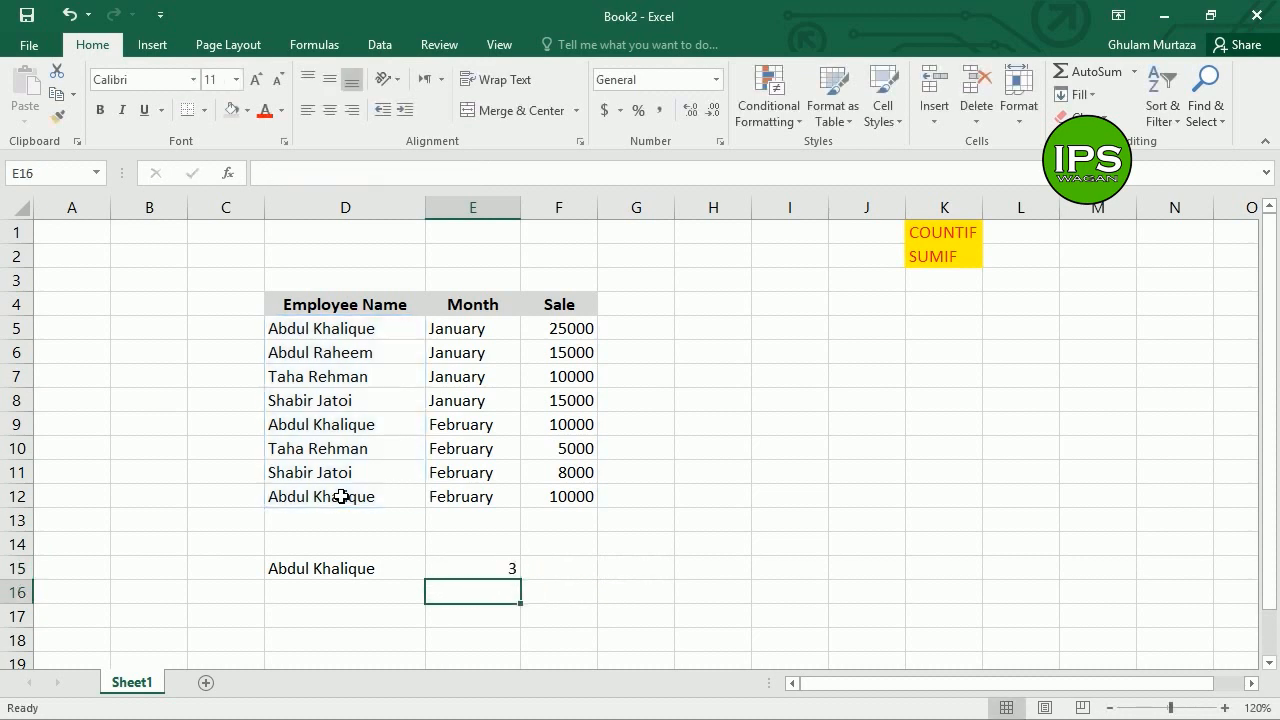
- Review the COUNTIF formula in E15 and the employee name range D5:D12 it refers to
left_click(486, 572)
left_click(350, 336)
left_click_drag(350, 360, 371, 508)
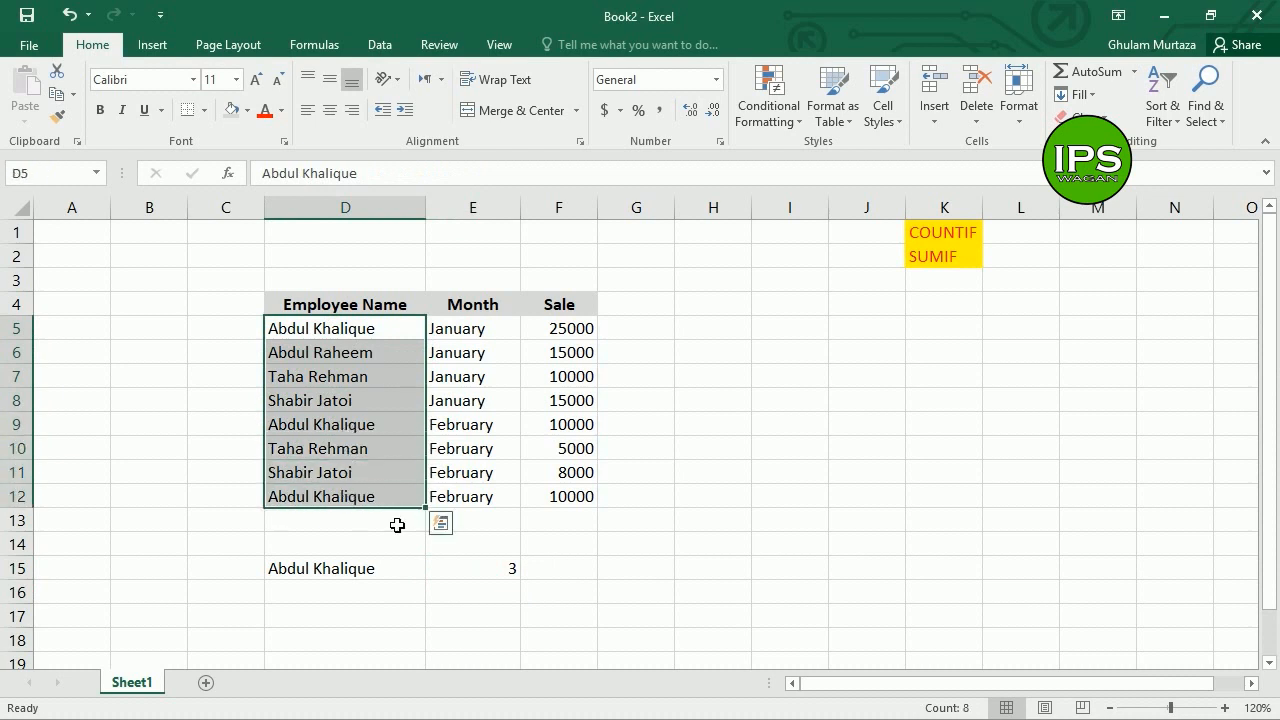
left_click(510, 576)
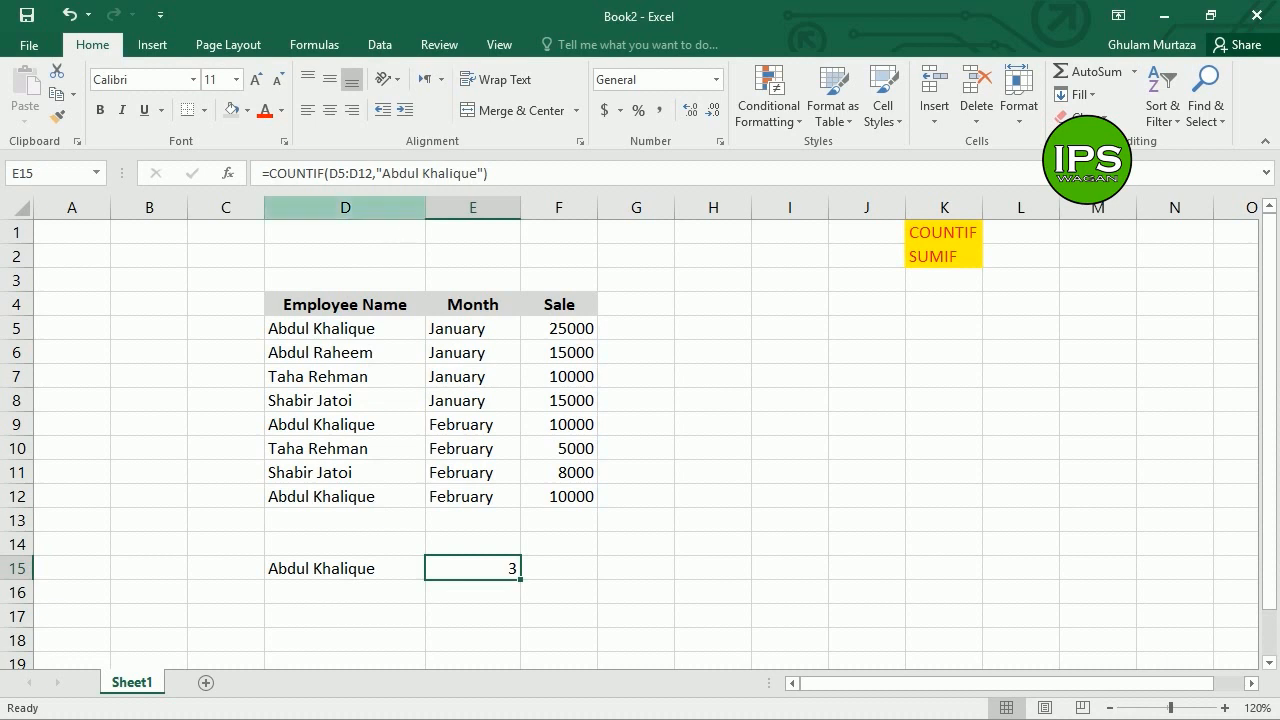
left_click(418, 173)
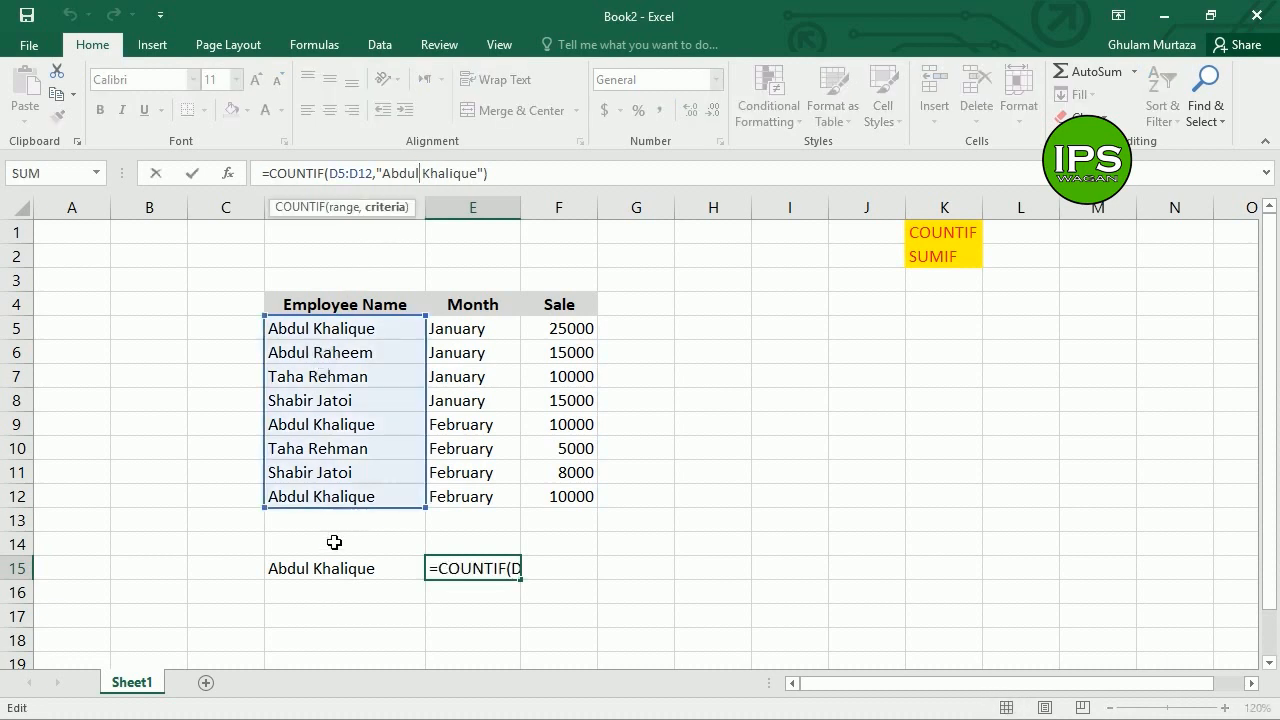
left_click(445, 596)
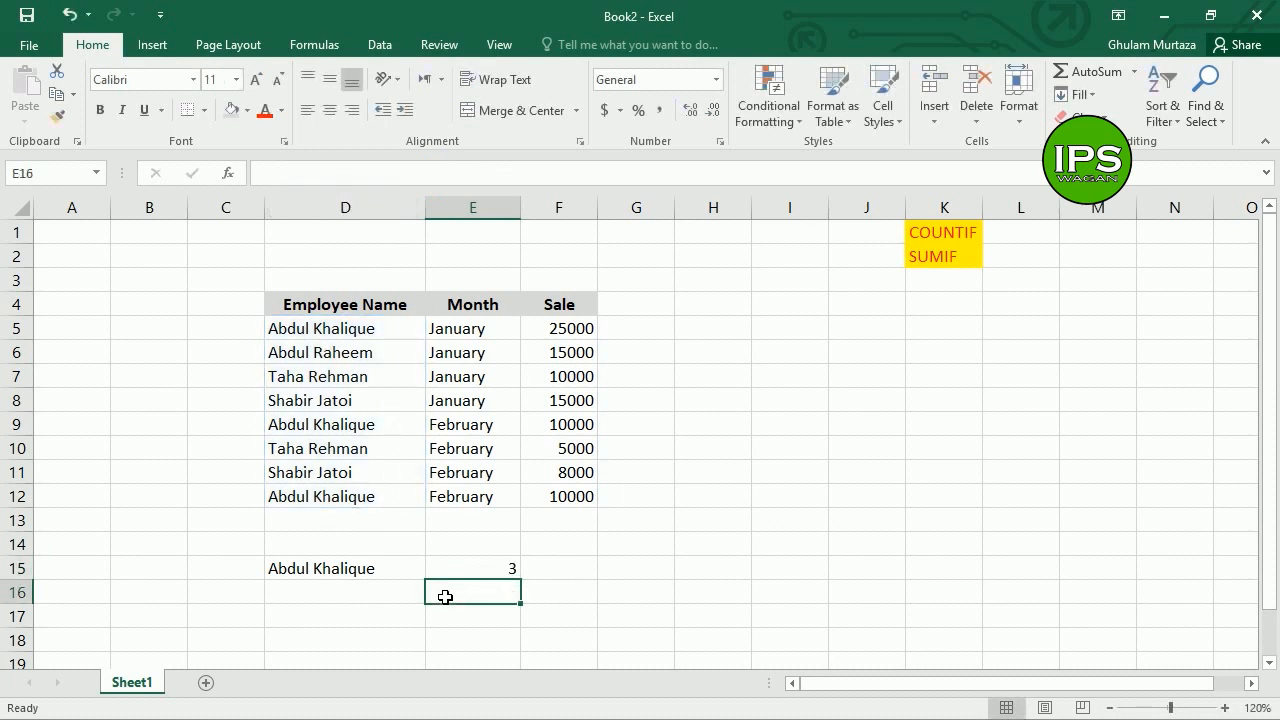
- Enter a SUMIF formula in F15 with range D5:D12, the quoted employee name from D15 as criterion and sum range F5:F12
key("Up")
key("Right")
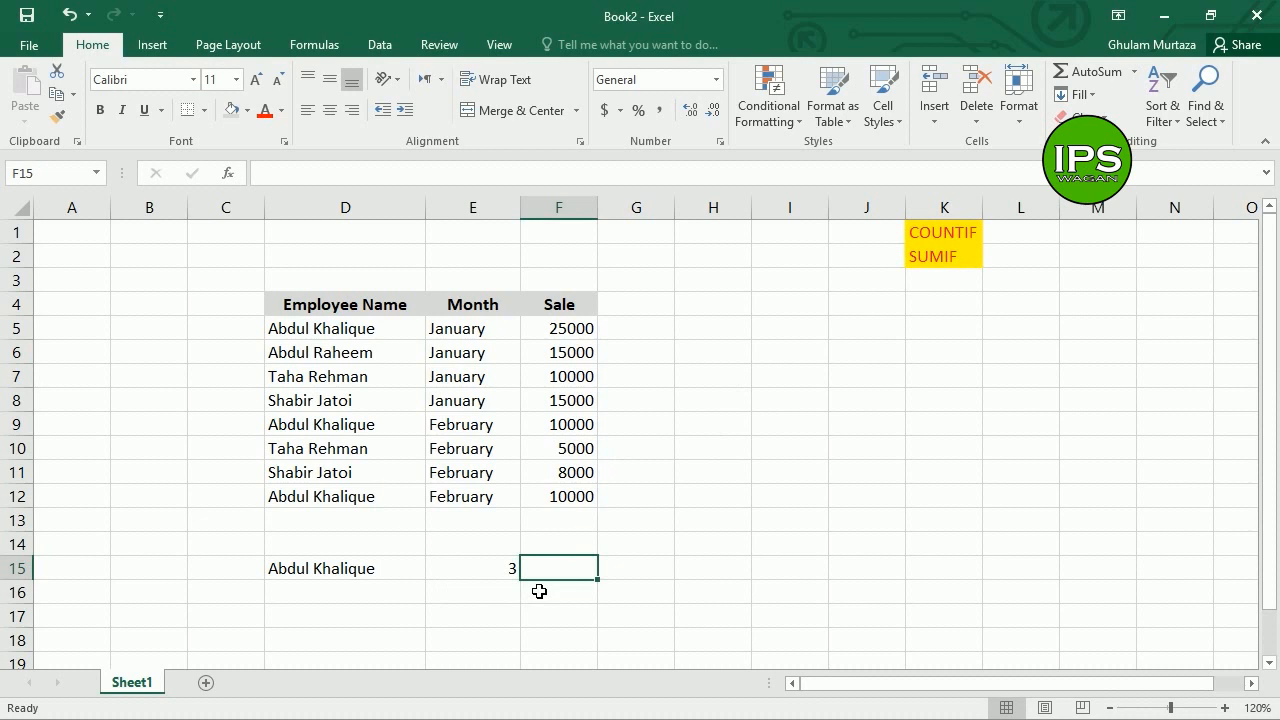
type("=sum")
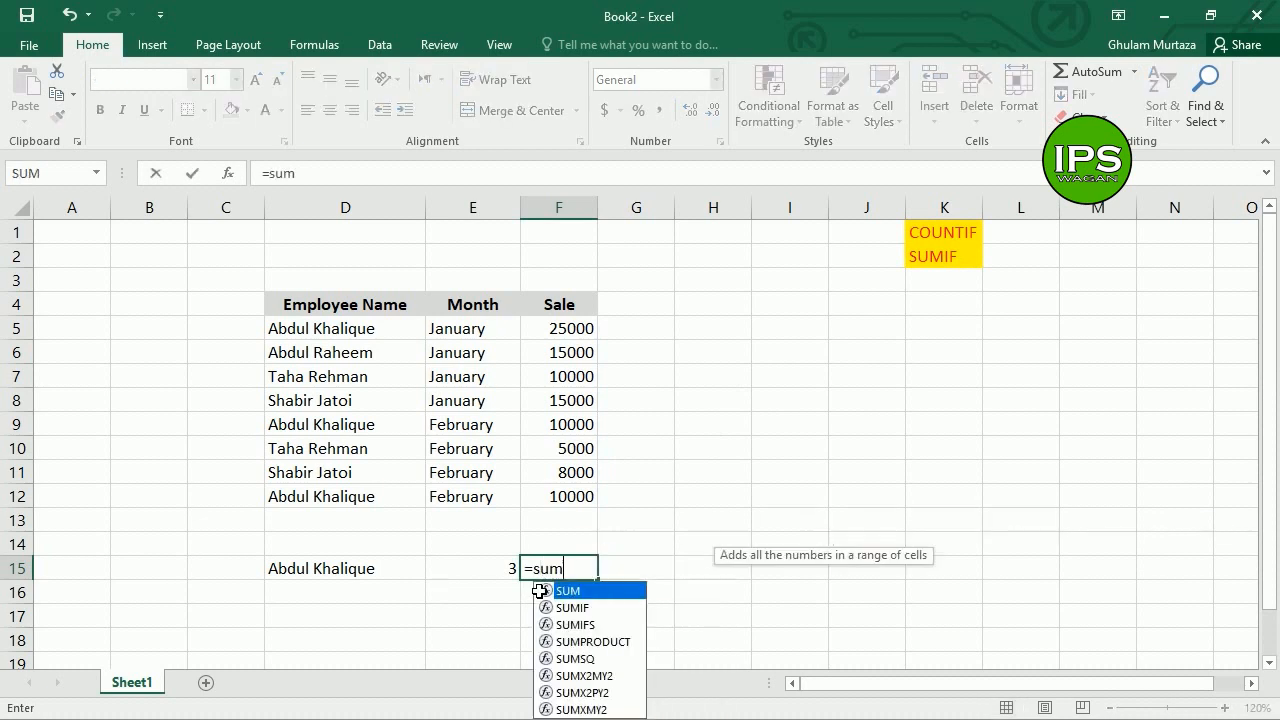
type("if(")
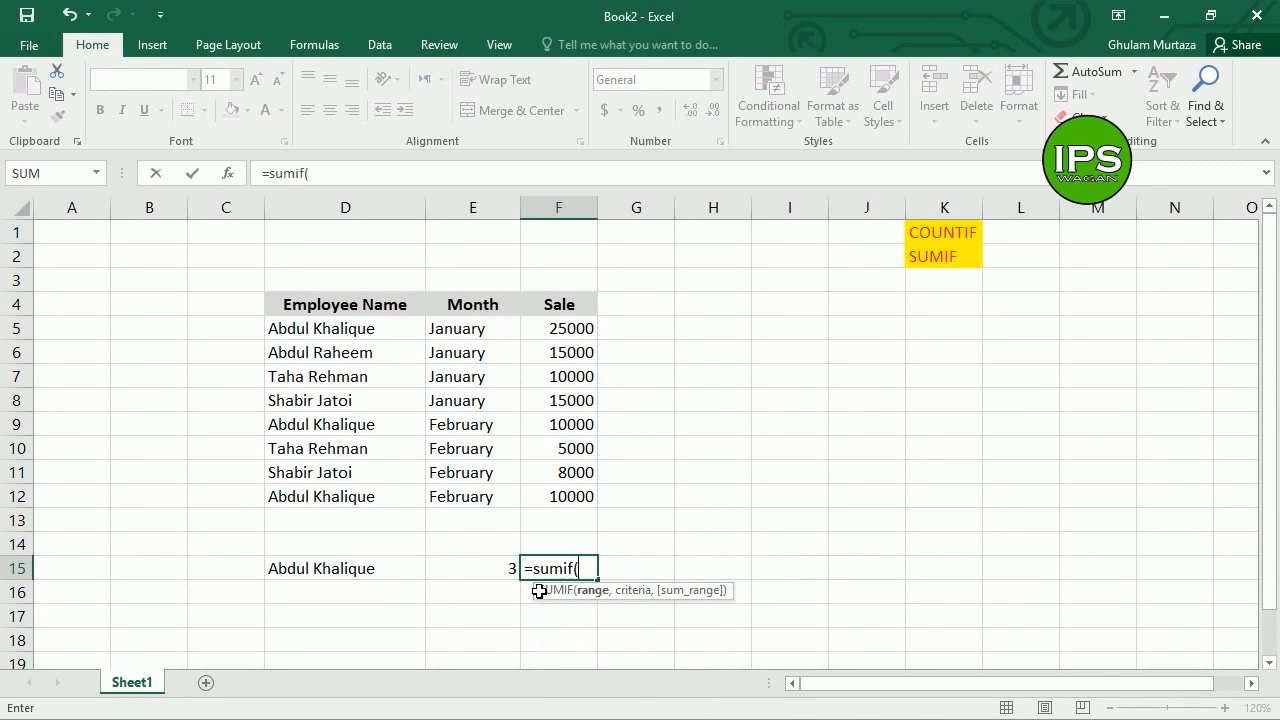
left_click(320, 331)
left_click_drag(322, 356, 329, 496)
type(",\"")
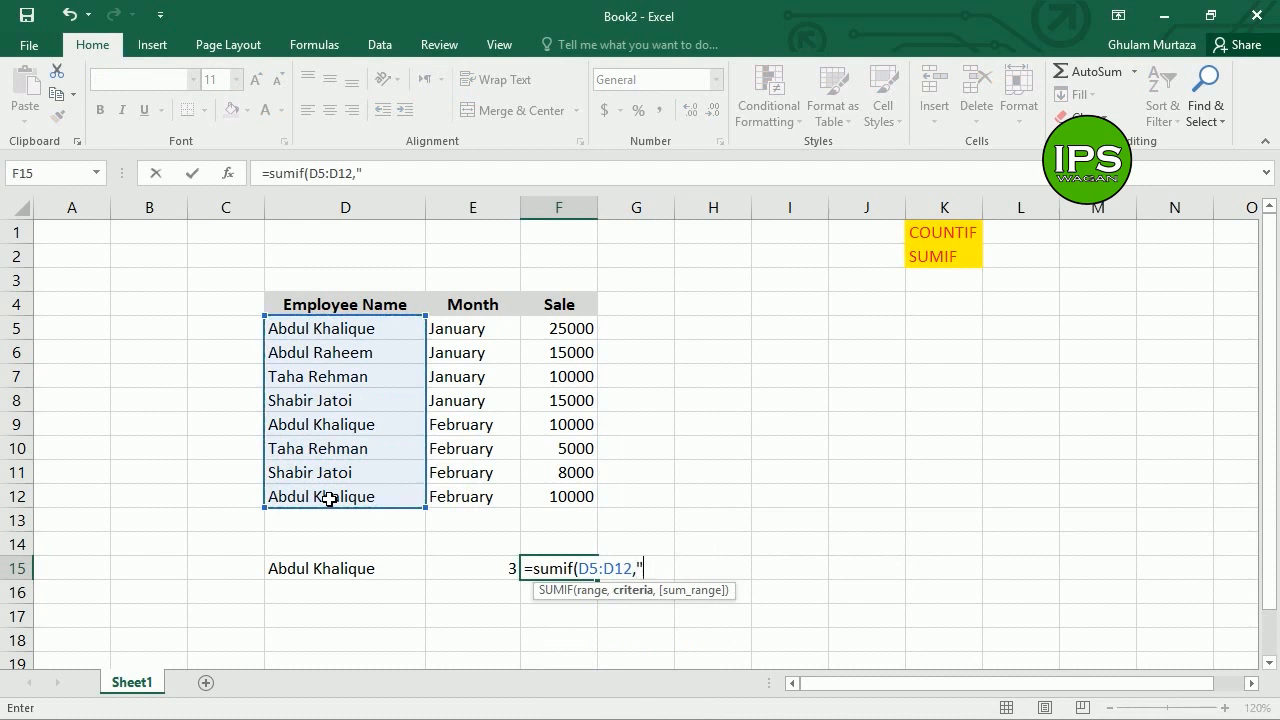
type("Abdul Khalique")
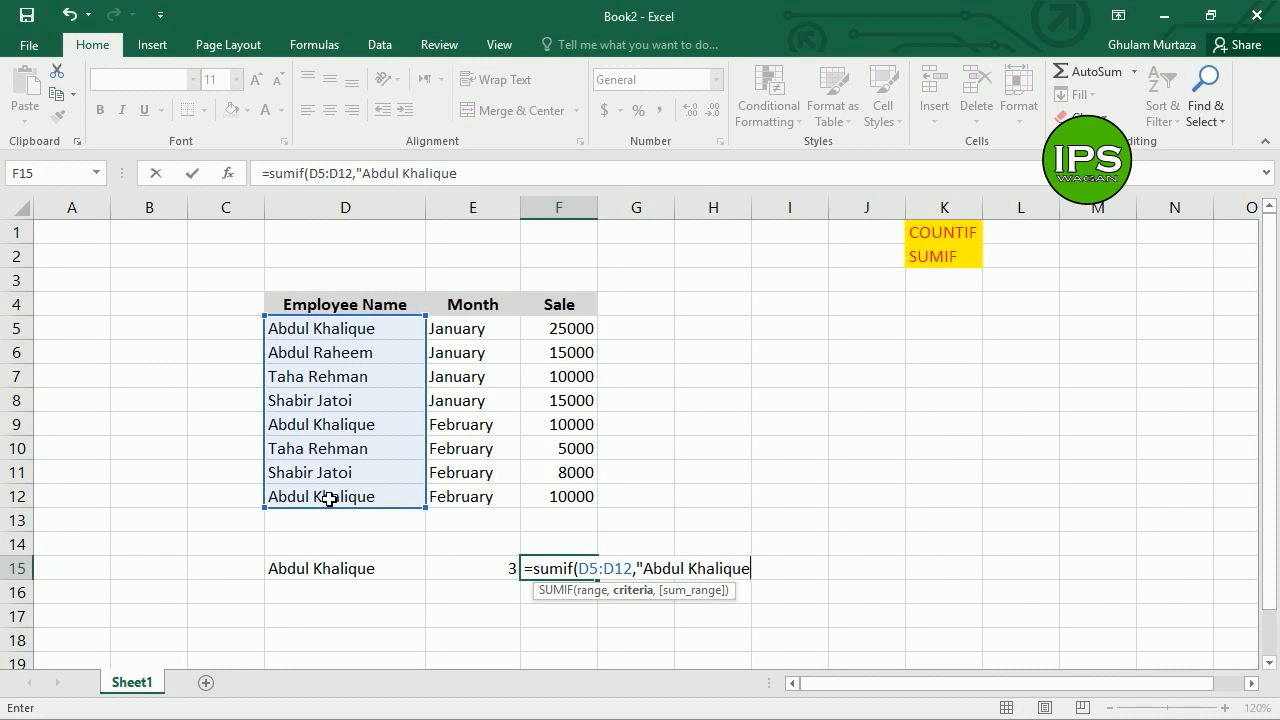
type("\",")
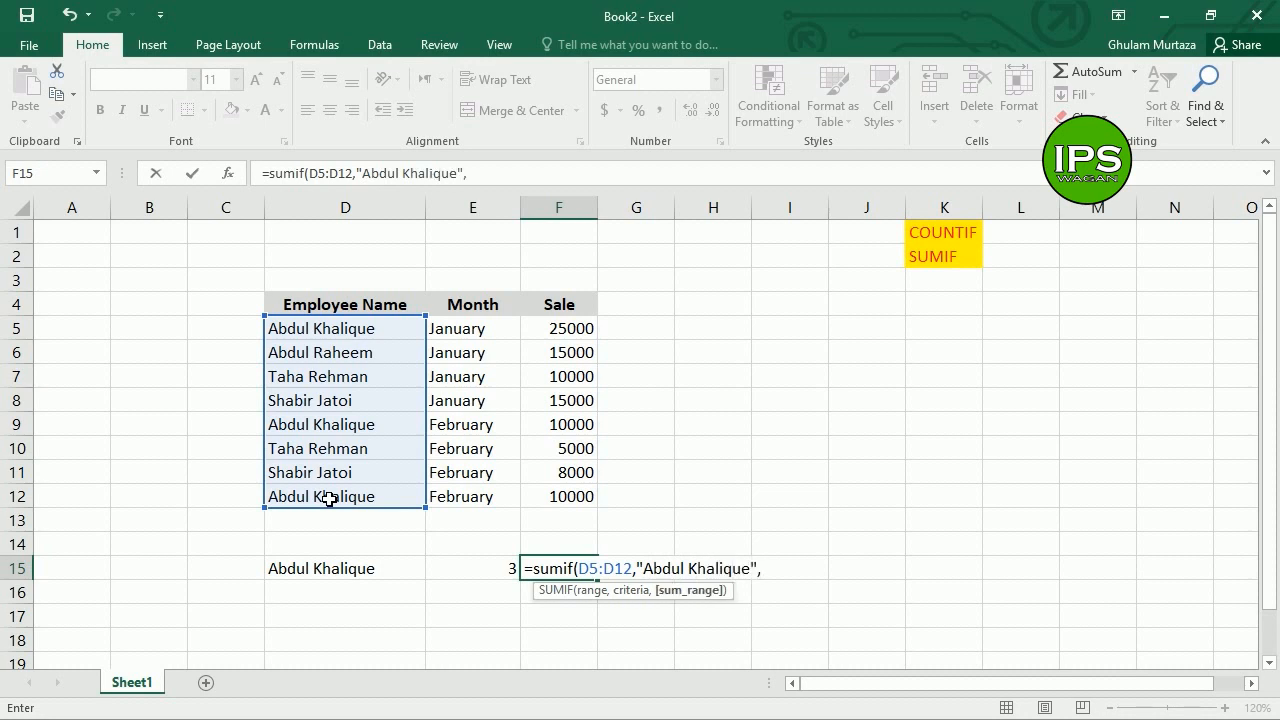
left_click_drag(560, 335, 560, 494)
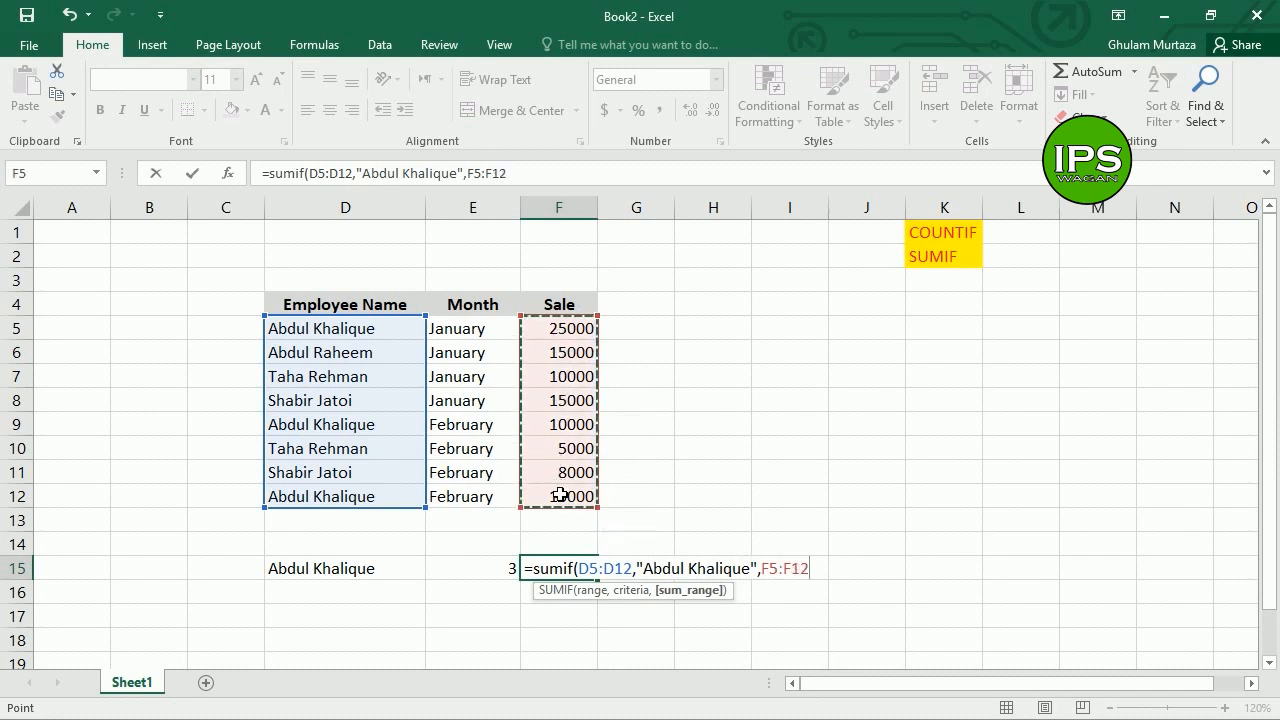
type(")")
key("Return")
key("Up")
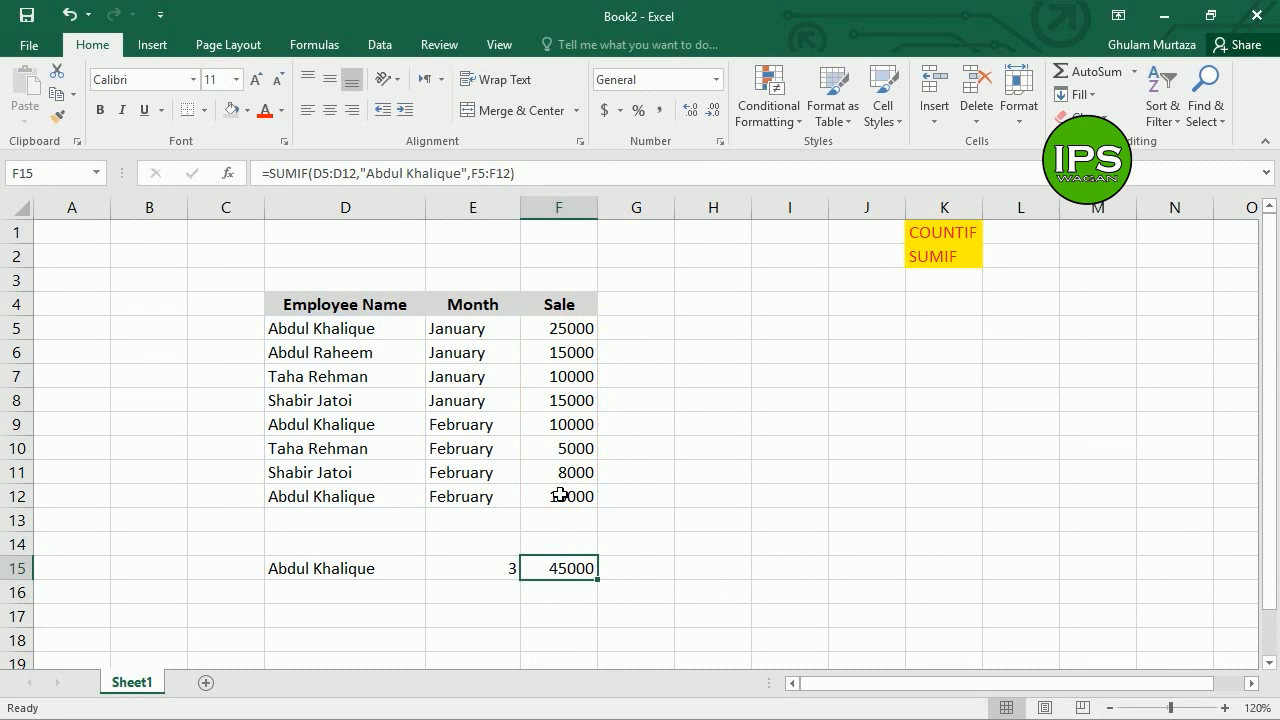
- Examine the employee's name in D5, D9 and D12, and check the criterion and ranges of the formulas in E15 and F15
left_click(370, 335)
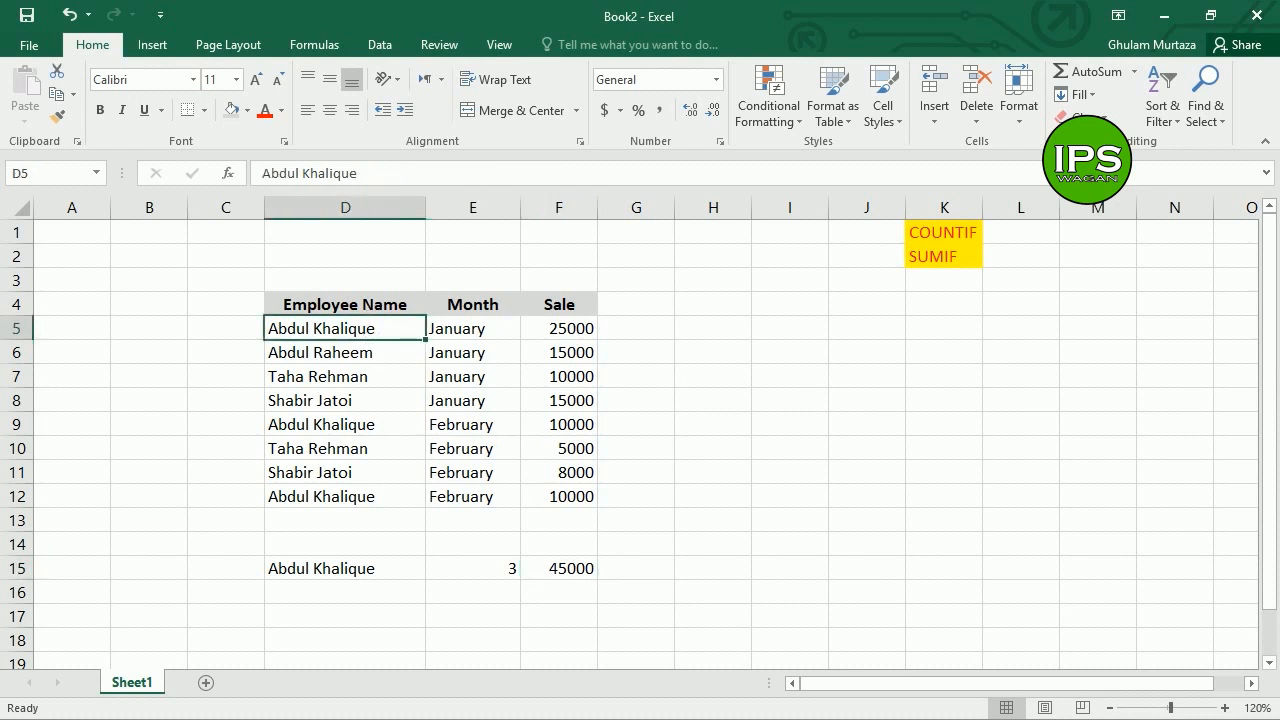
left_click(337, 432)
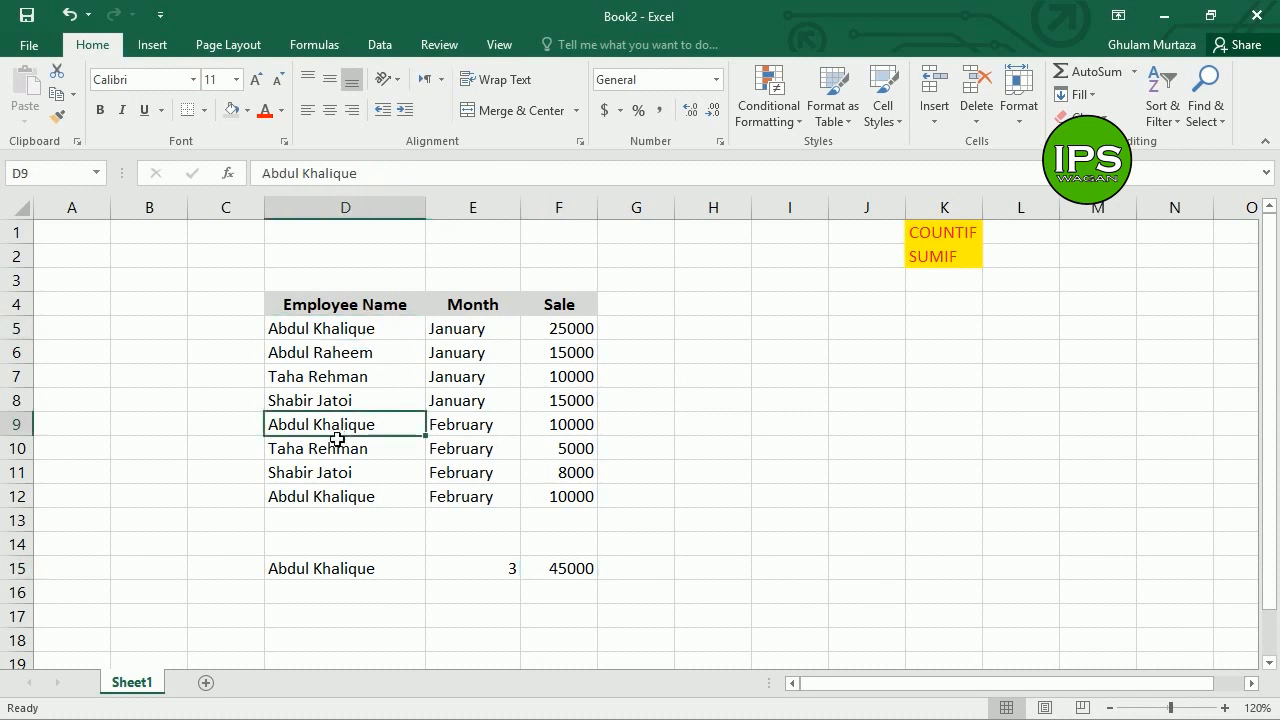
left_click(337, 496)
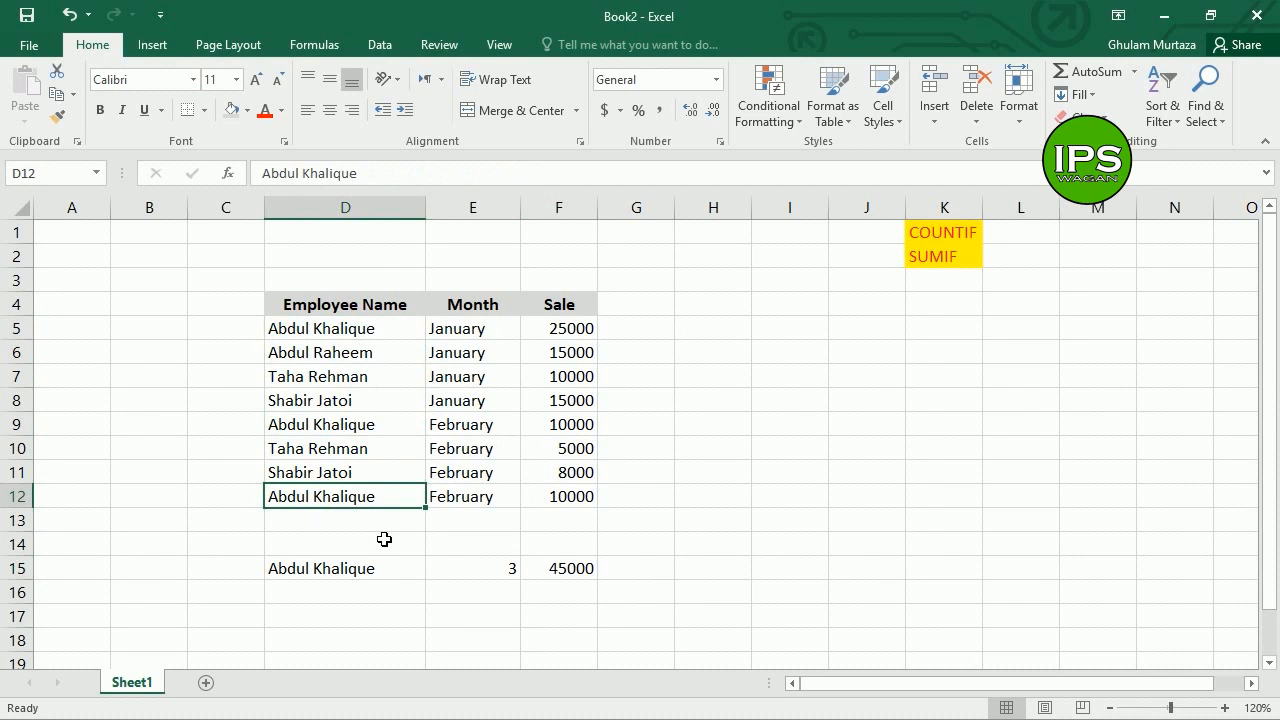
left_click(514, 576)
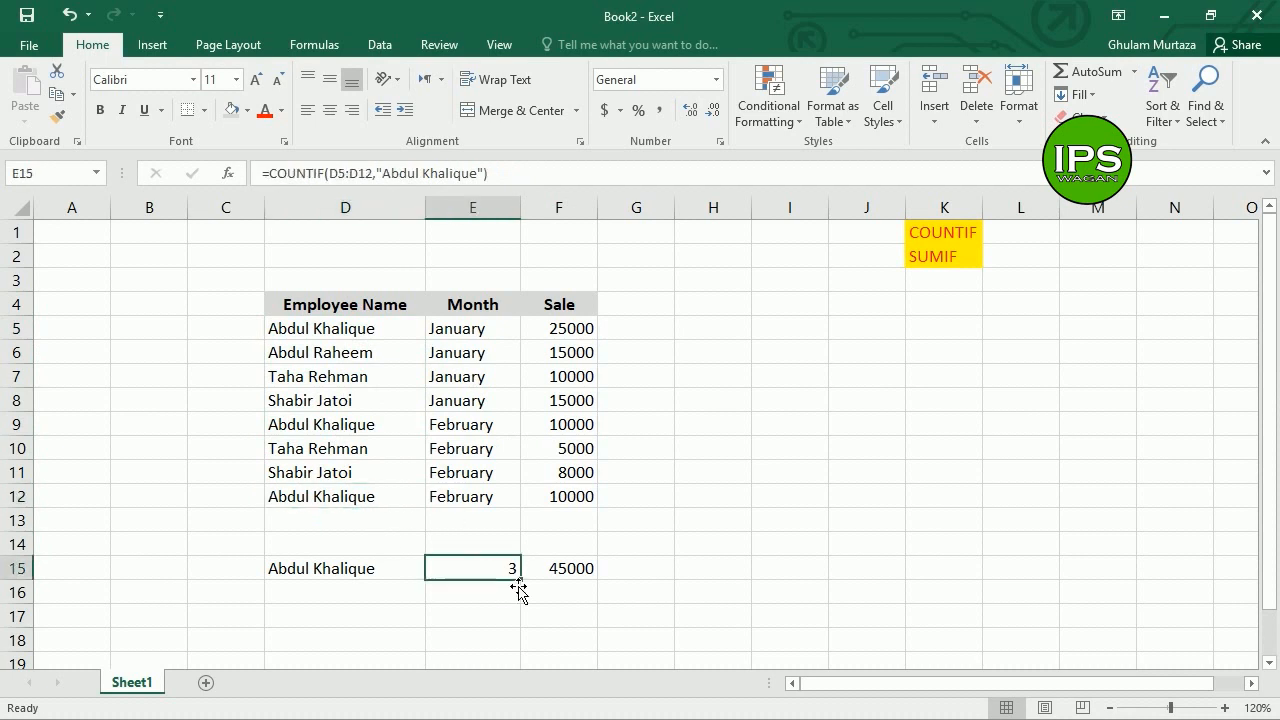
left_click(592, 567)
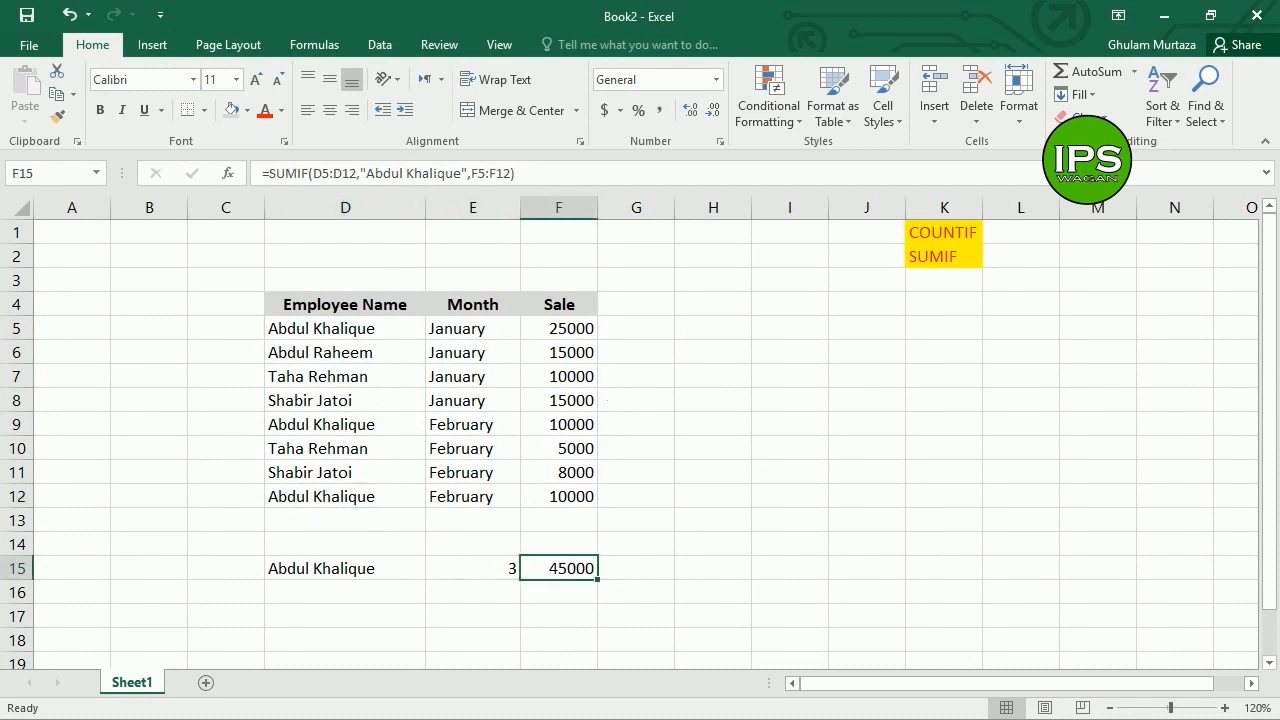
left_click(432, 173)
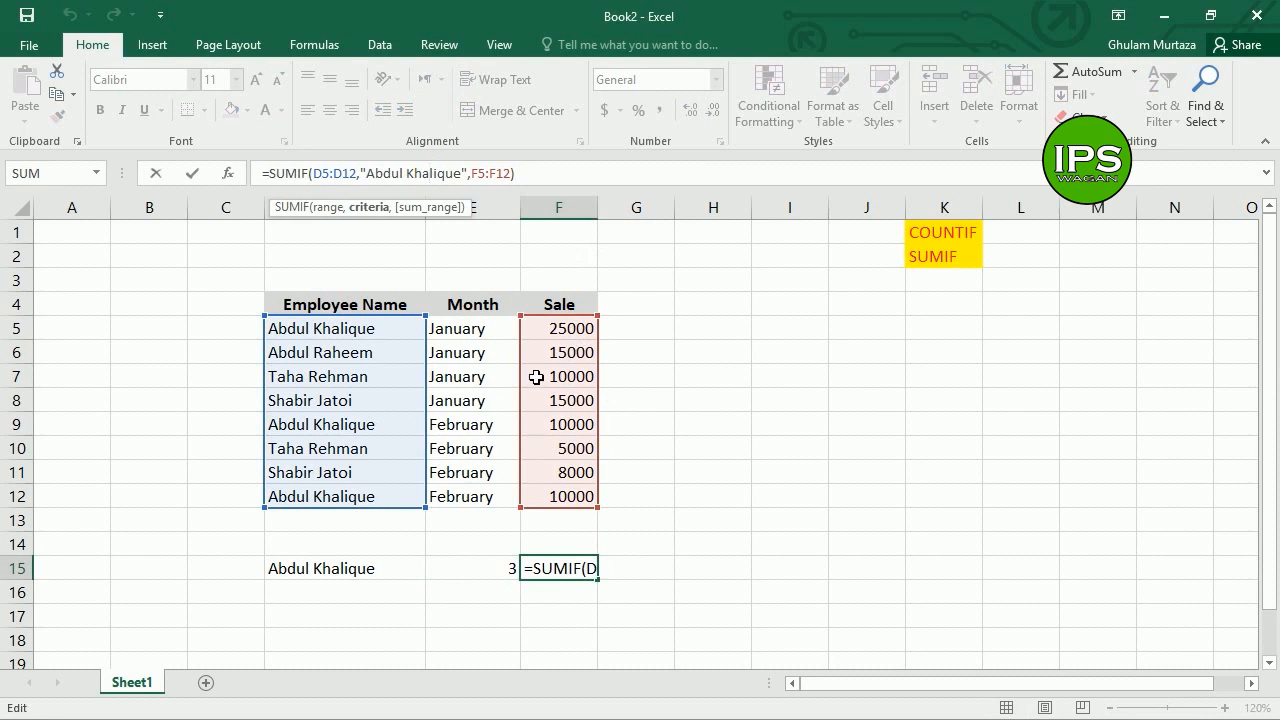
key("Return")
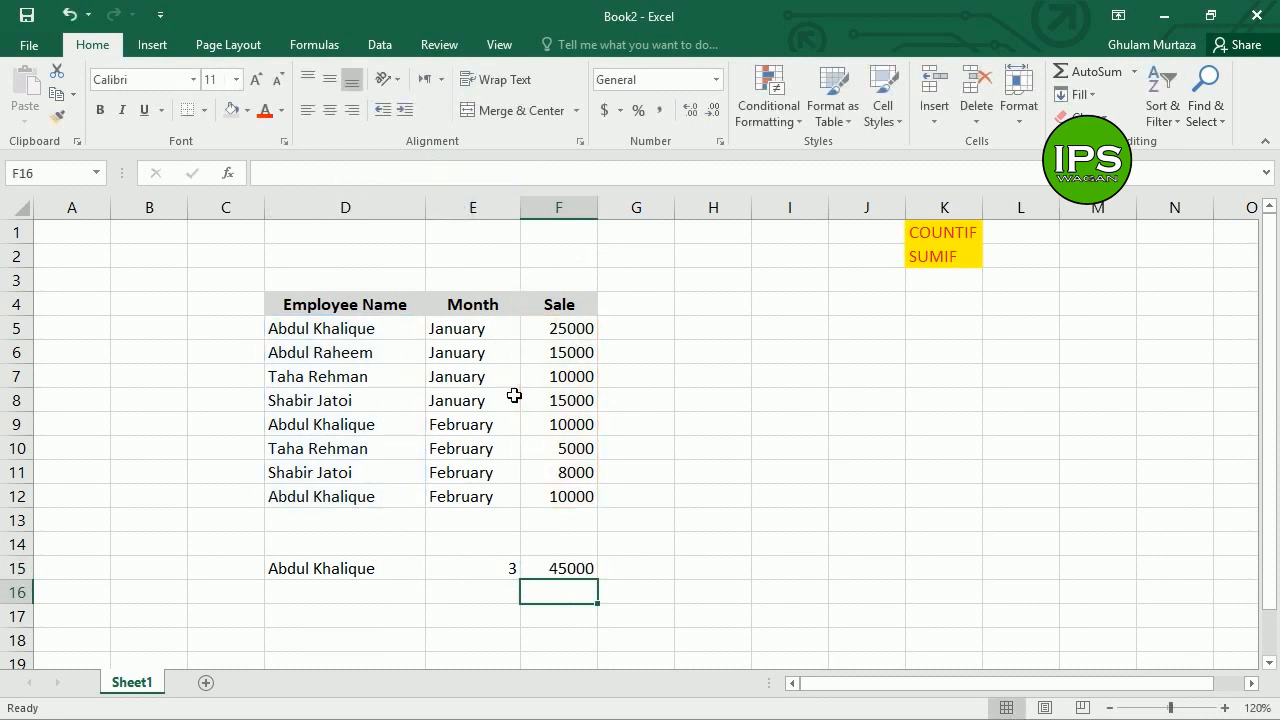
key("Up")
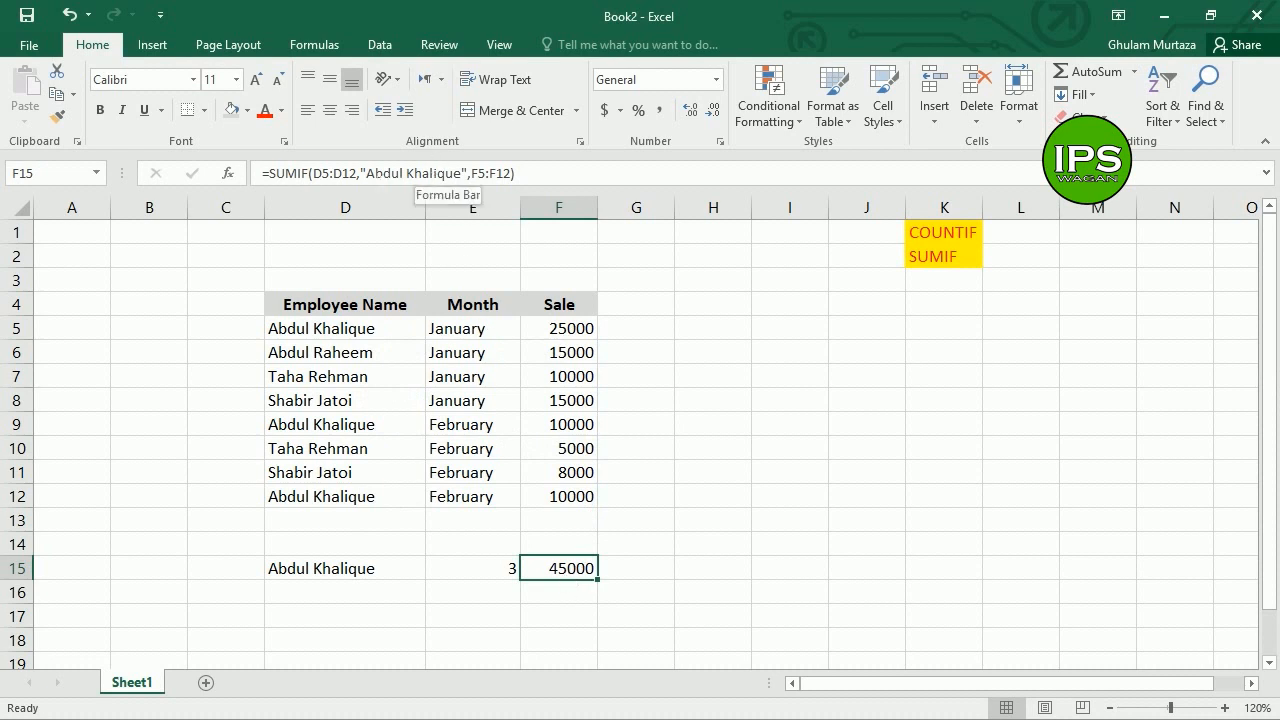
left_click_drag(367, 173, 461, 173)
key("Return")
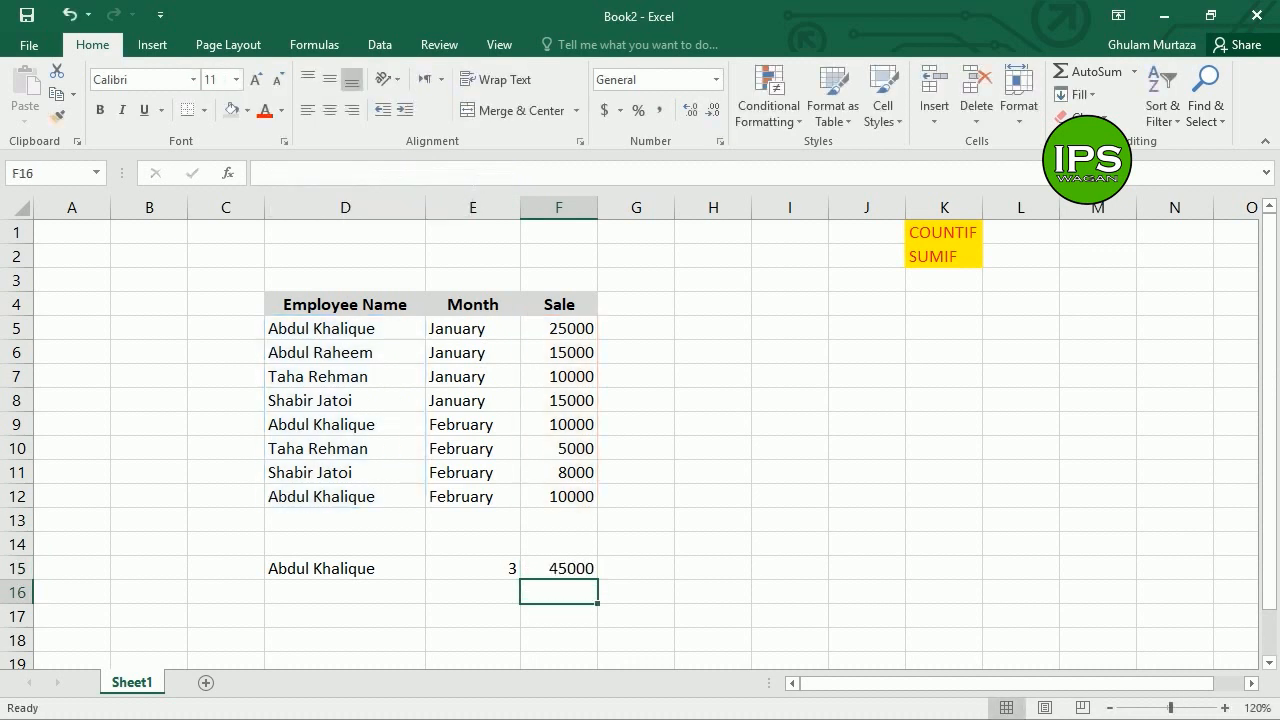
- Enter the employee name from row 6 in cell D16 as the second lookup criterion
left_click(322, 593)
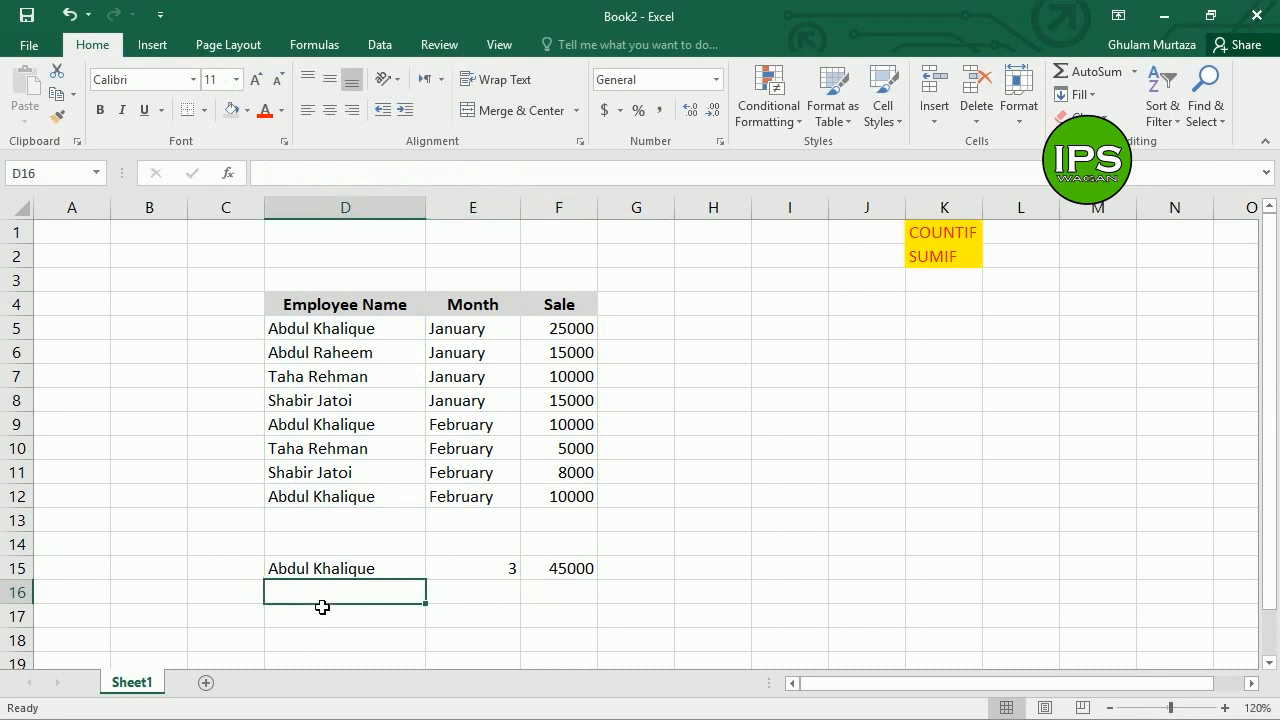
type("Abdul ")
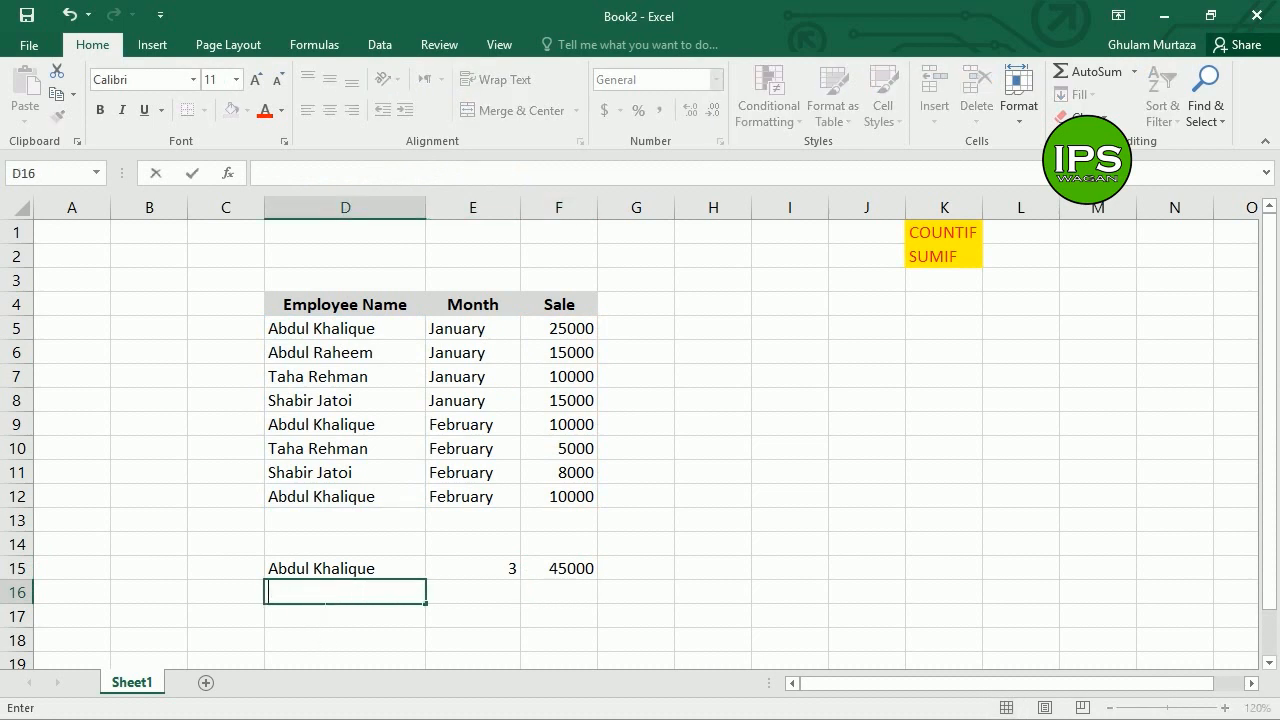
type("Raheem")
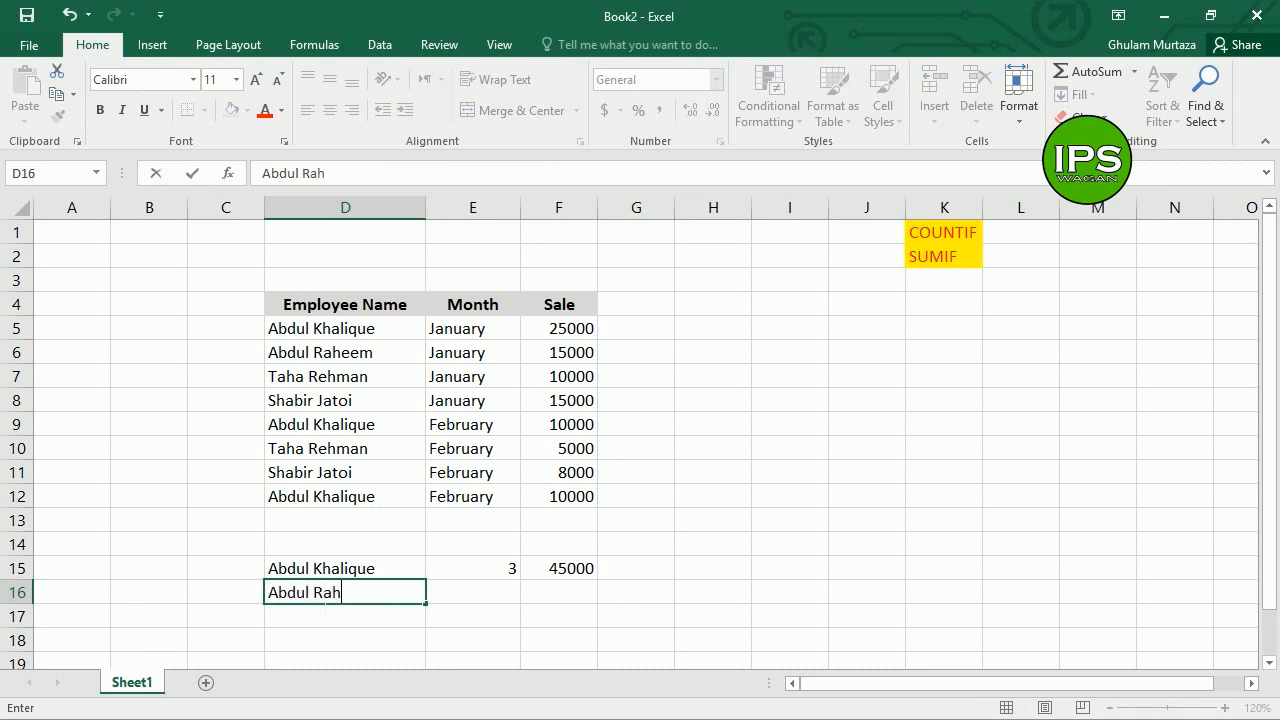
key("ctrl+Return")
key("Tab")
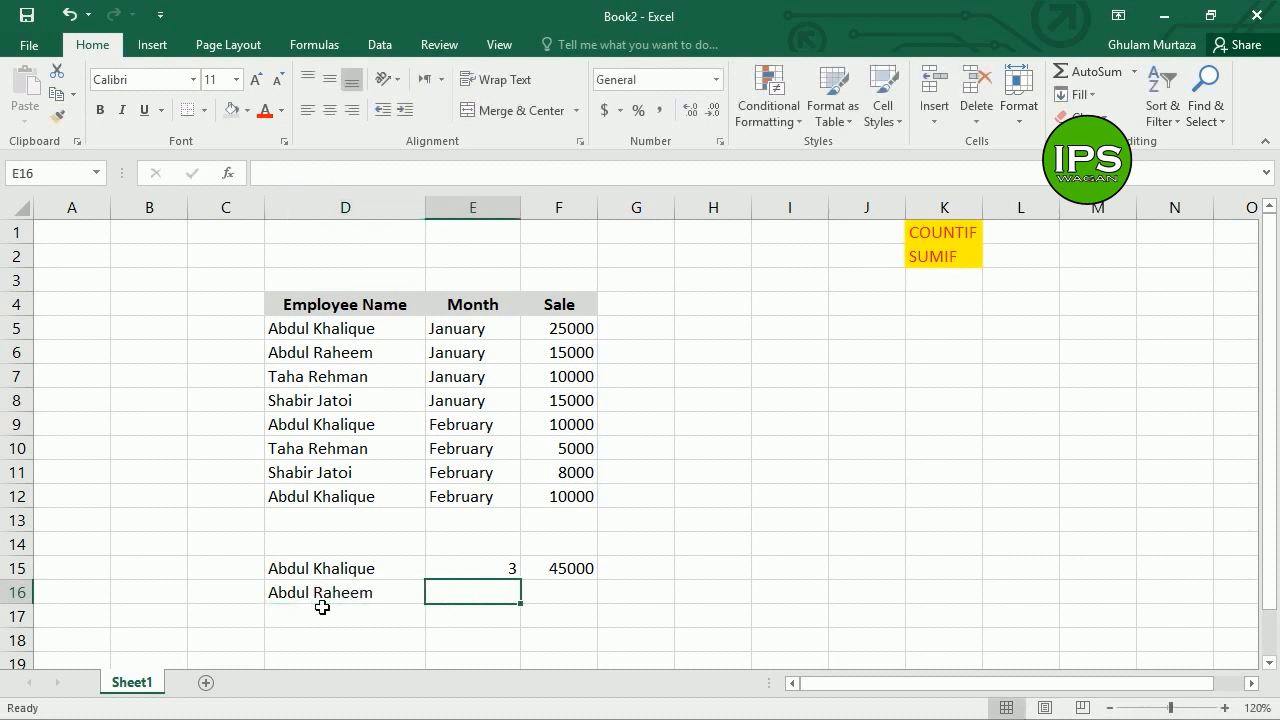
- Enter a COUNTIF formula in E16 with range D5:D12 and the quoted employee name from D16 as criterion
type("=co")
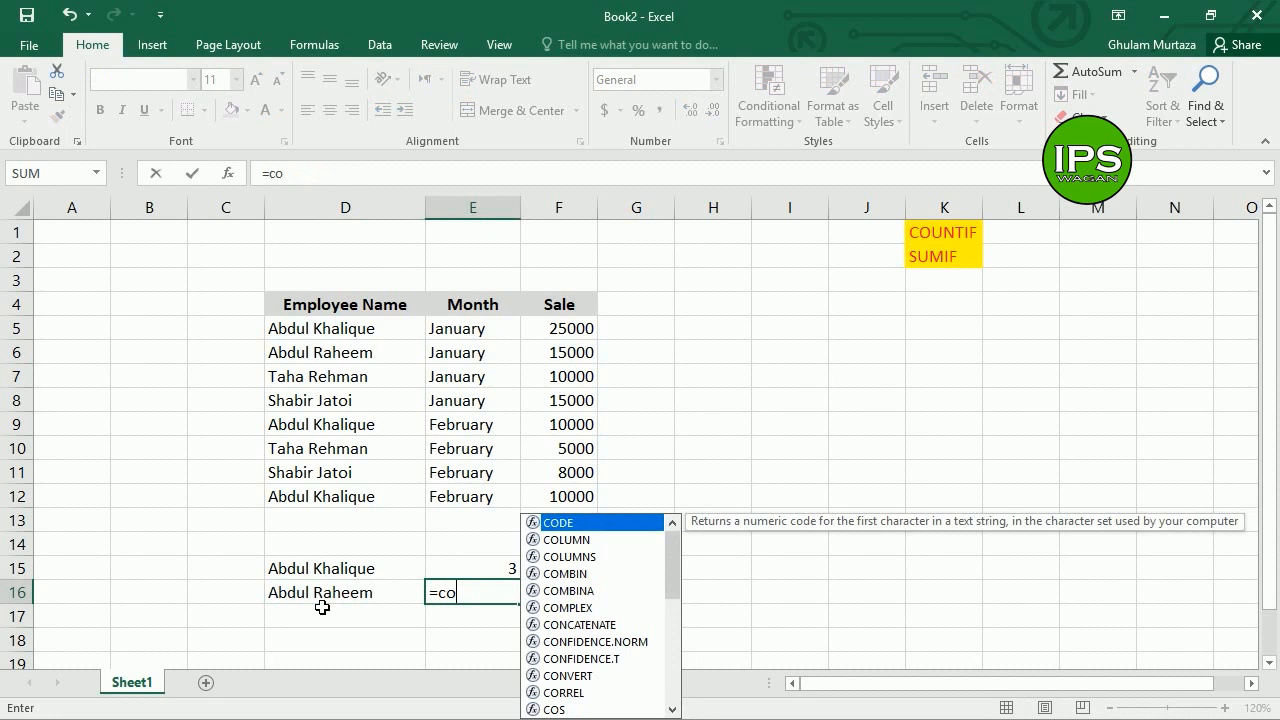
type("untif")
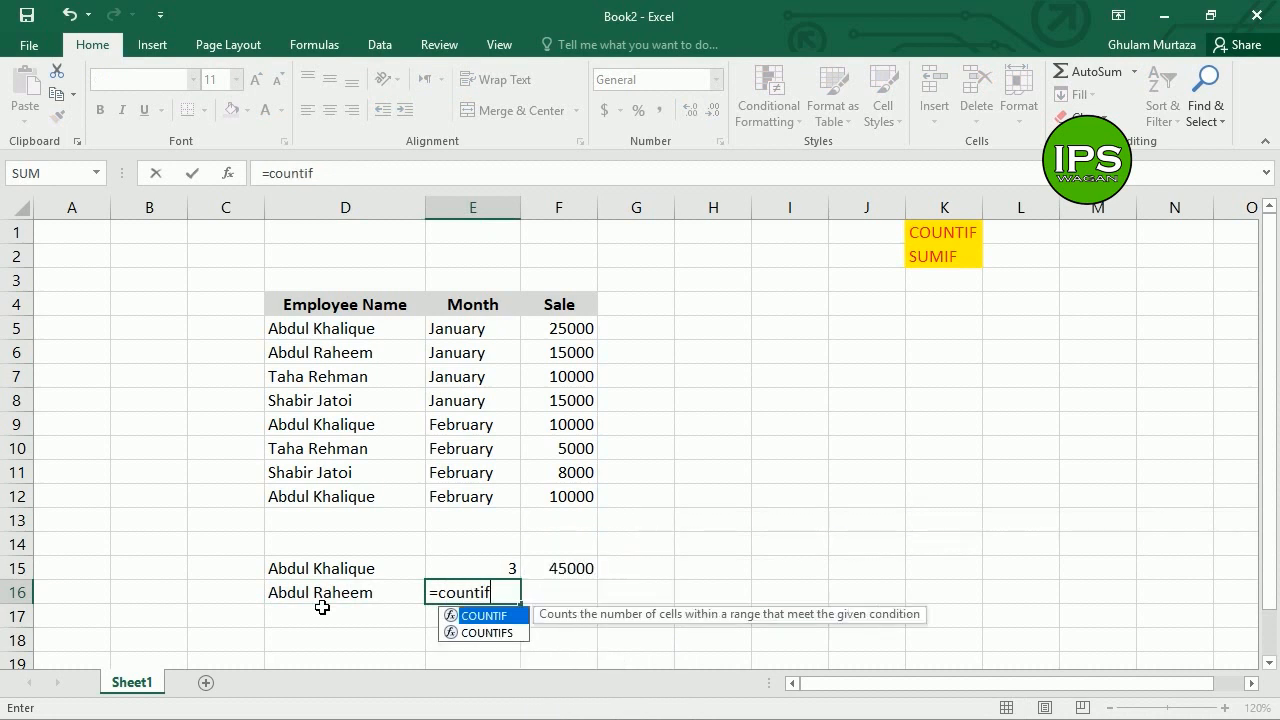
type("(")
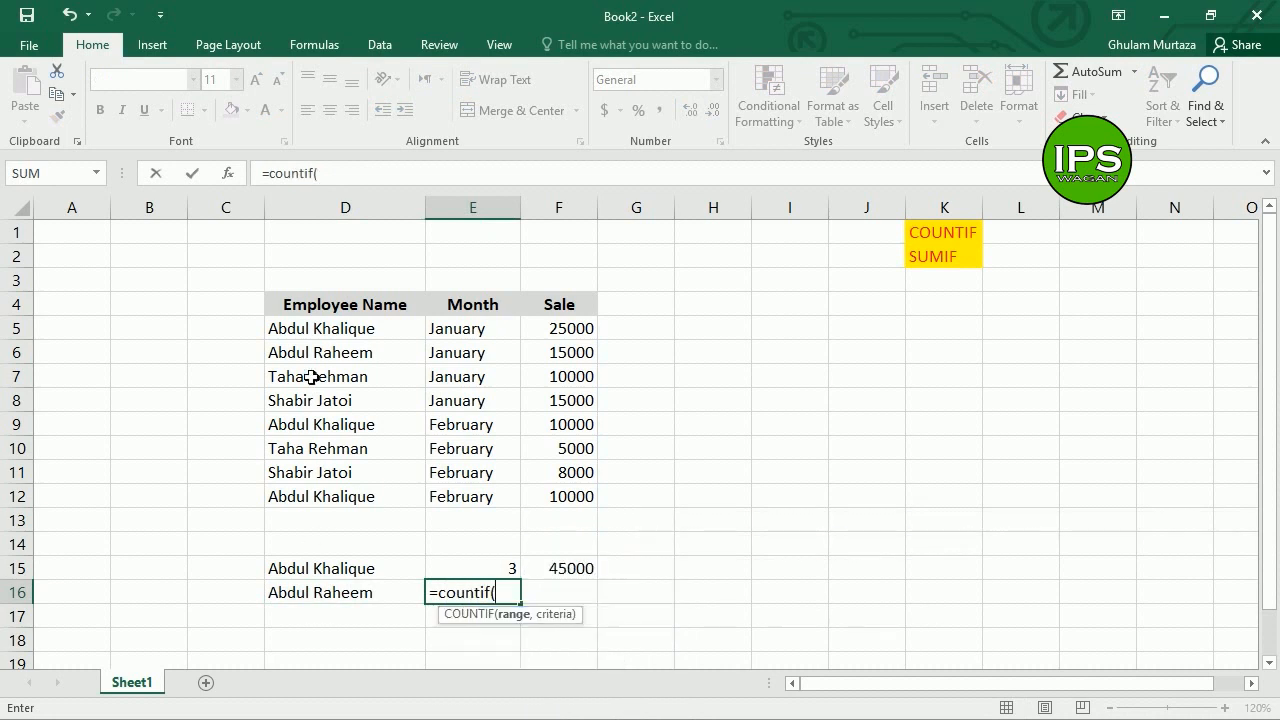
left_click_drag(310, 330, 320, 497)
type(",\"")
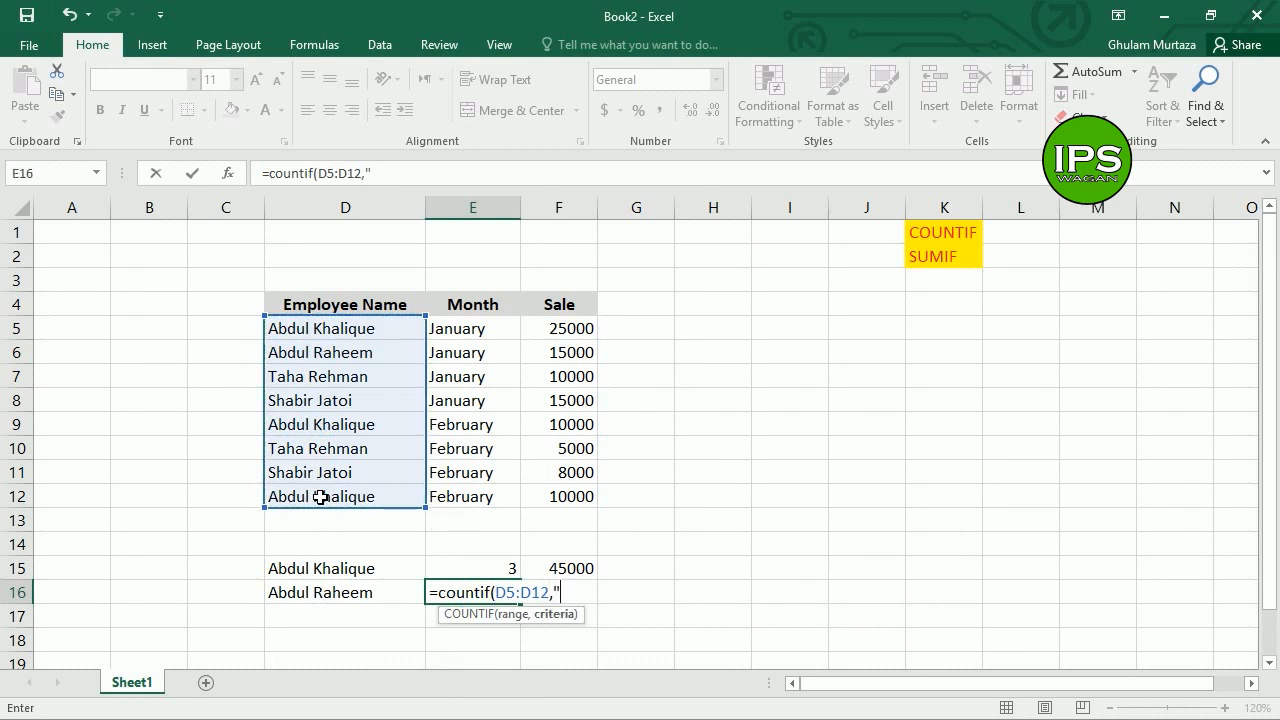
type("Abdul Raheem")
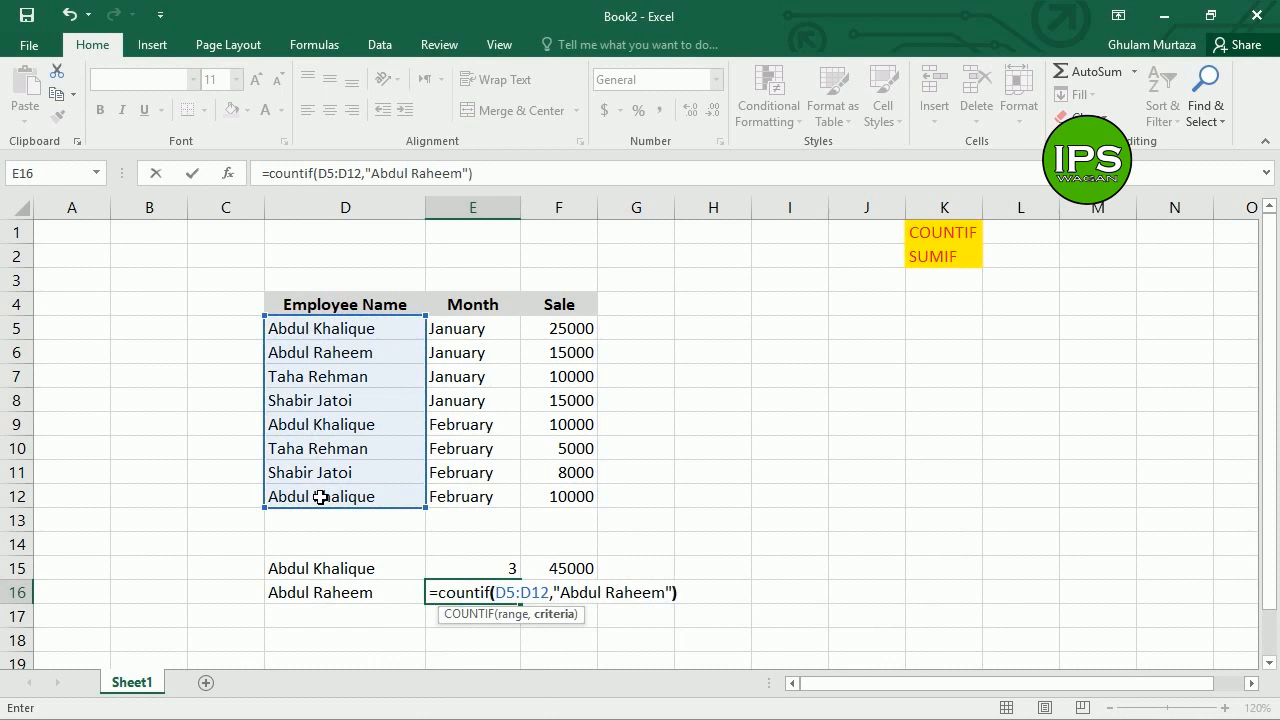
key("Return")
- Enter a SUMIF formula in F16 with range D5:D12, the quoted employee name from D16 as criterion and sum range F5:F12
key("Up")
key("Right")
key("Right")
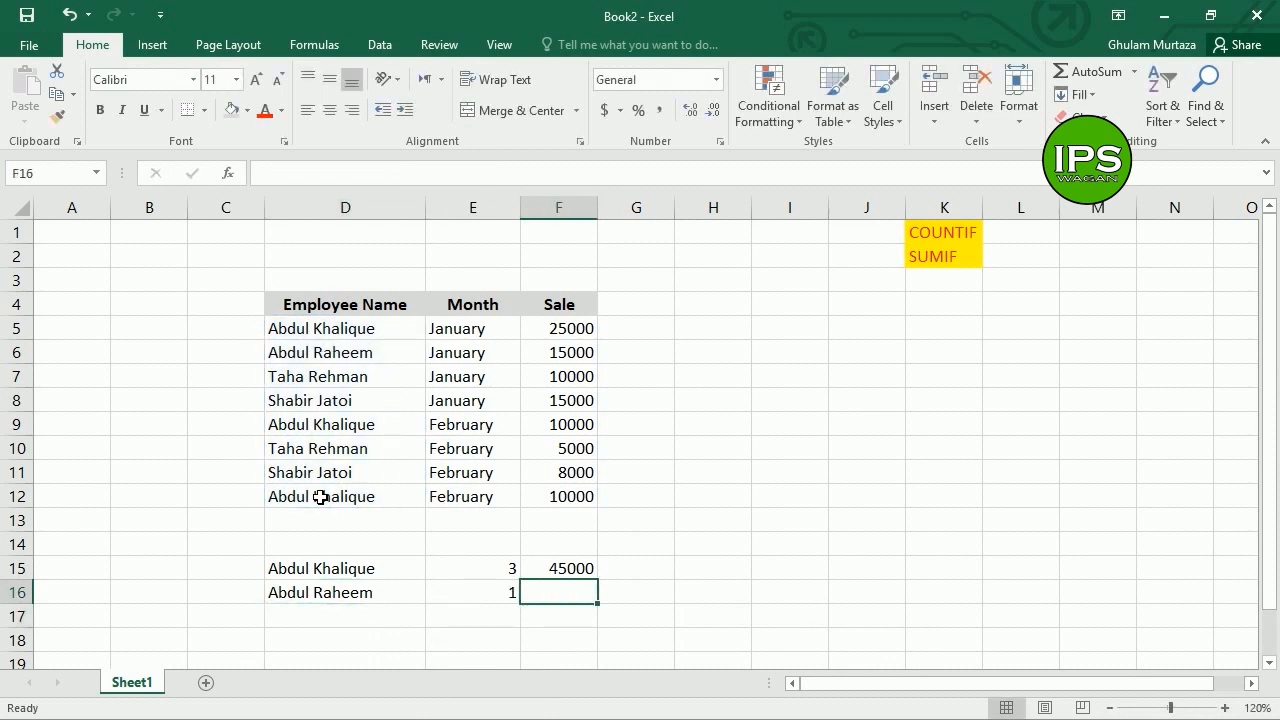
type("=su")
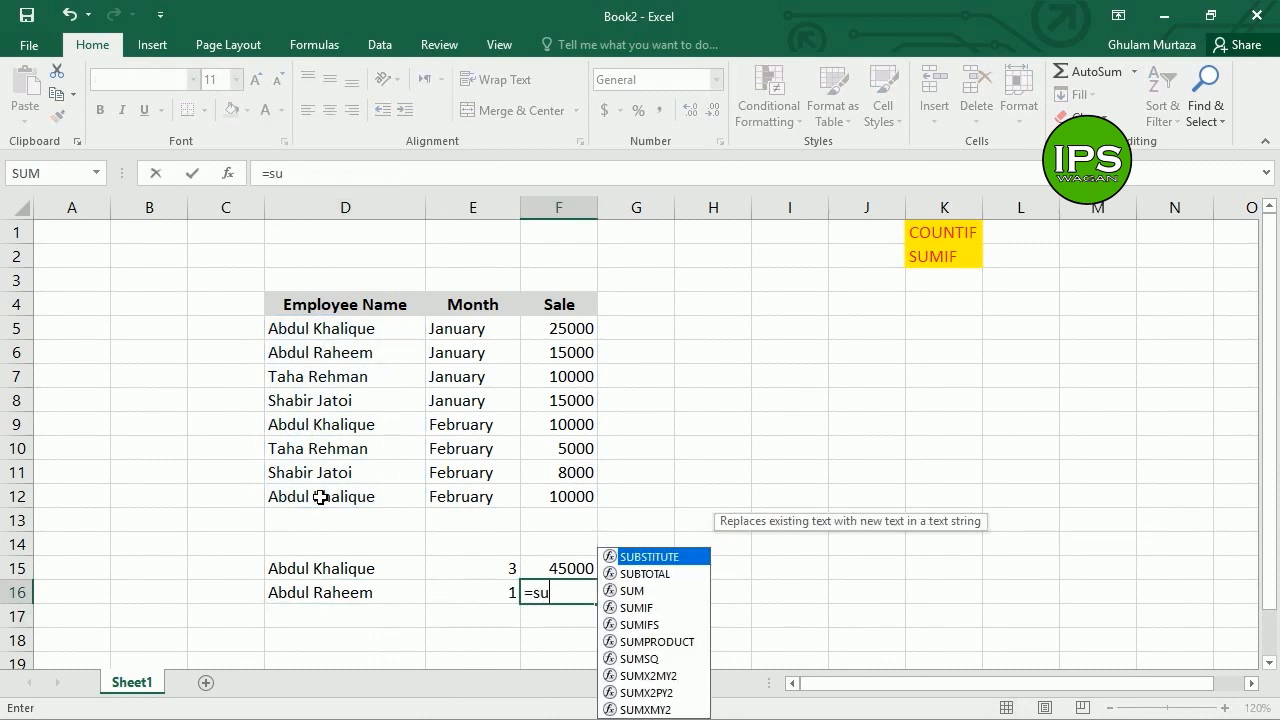
type("mif(")
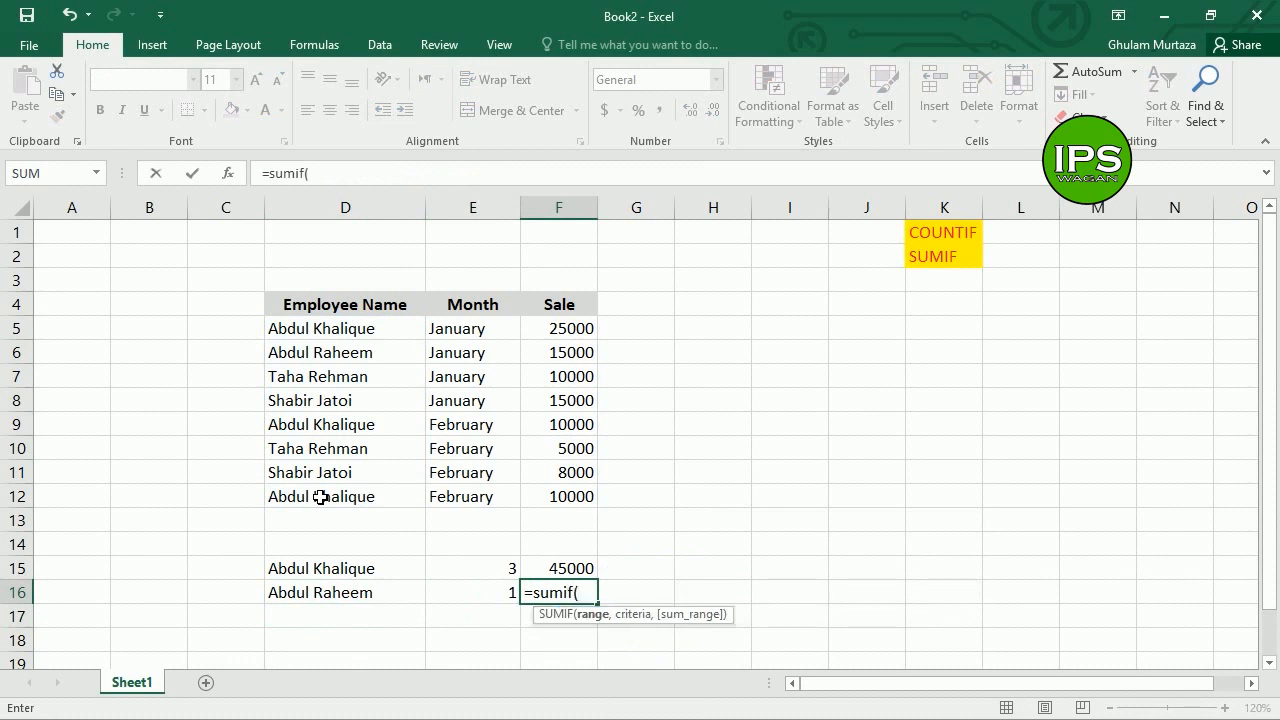
left_click_drag(363, 334, 355, 498)
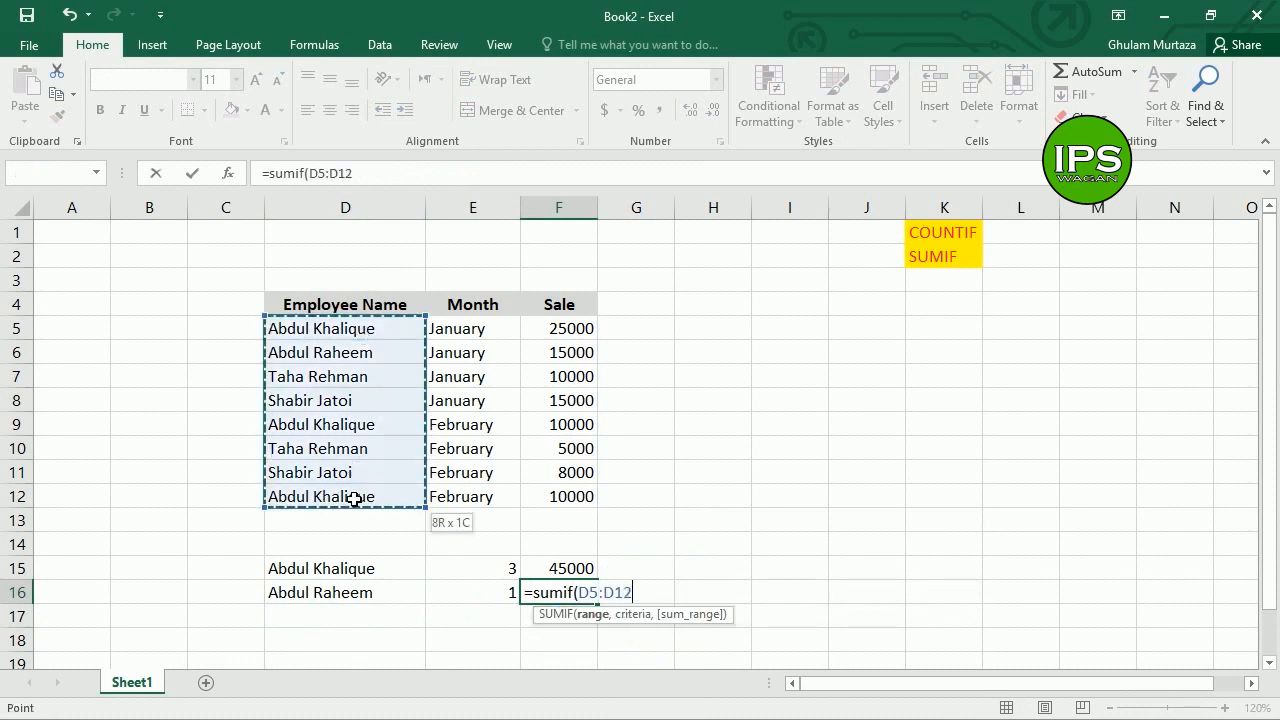
type(",\"")
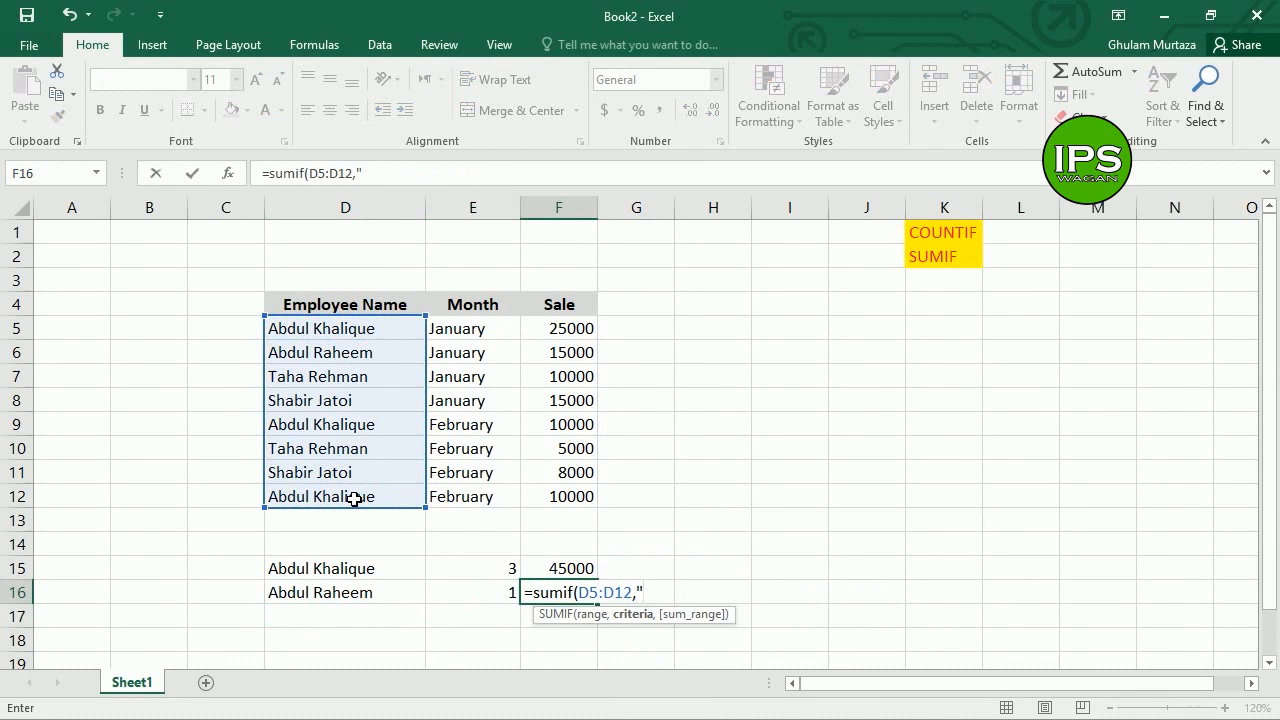
type("Abdul Raheem")
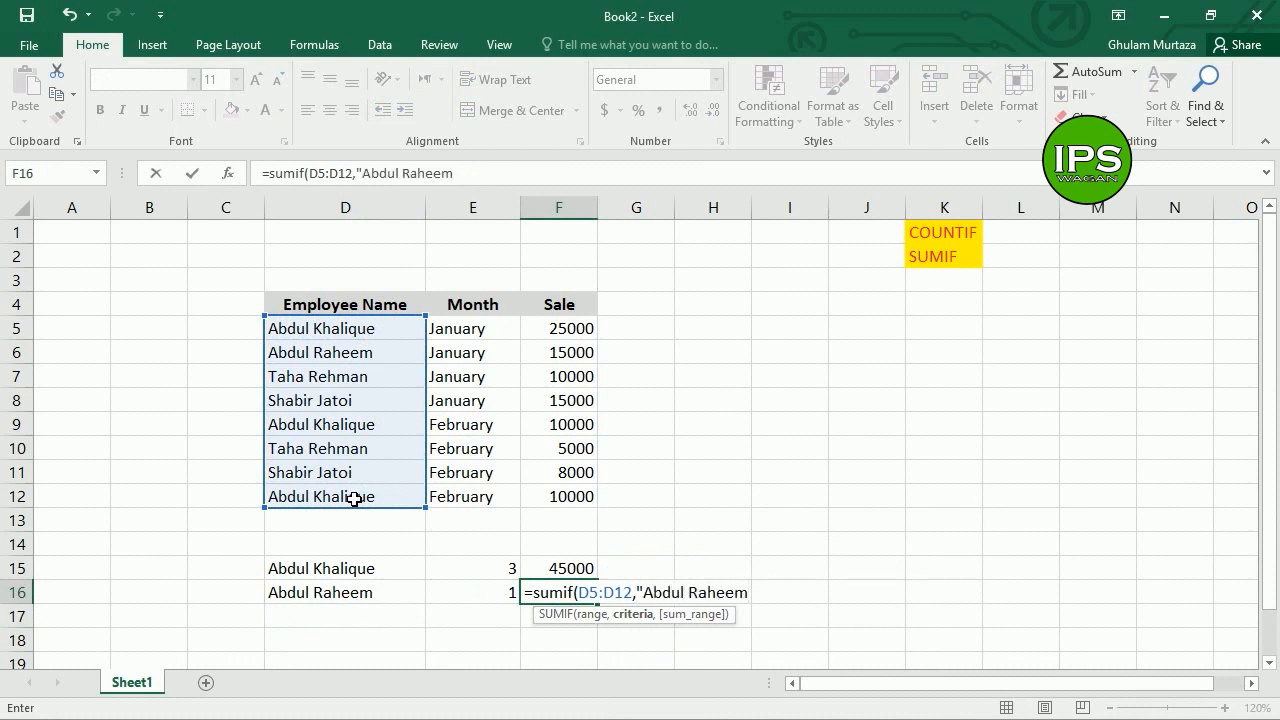
type("\",")
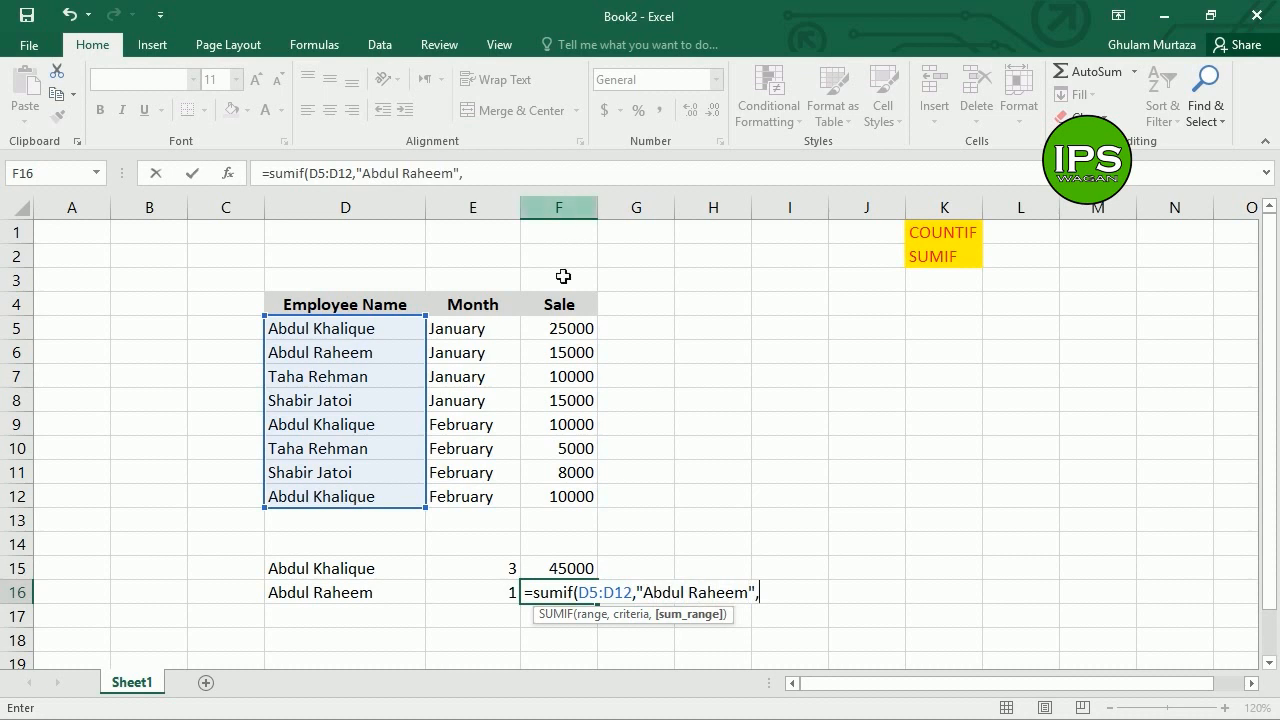
left_click_drag(563, 329, 579, 497)
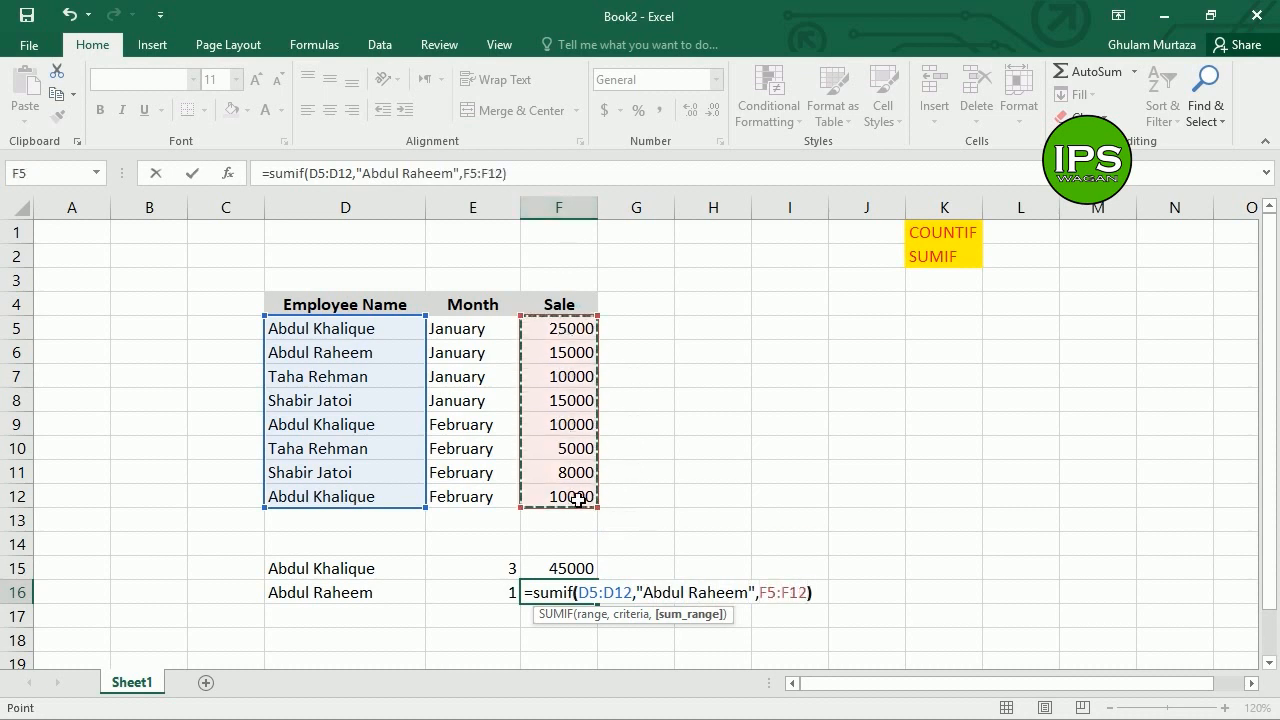
key("Return")
key("Up")
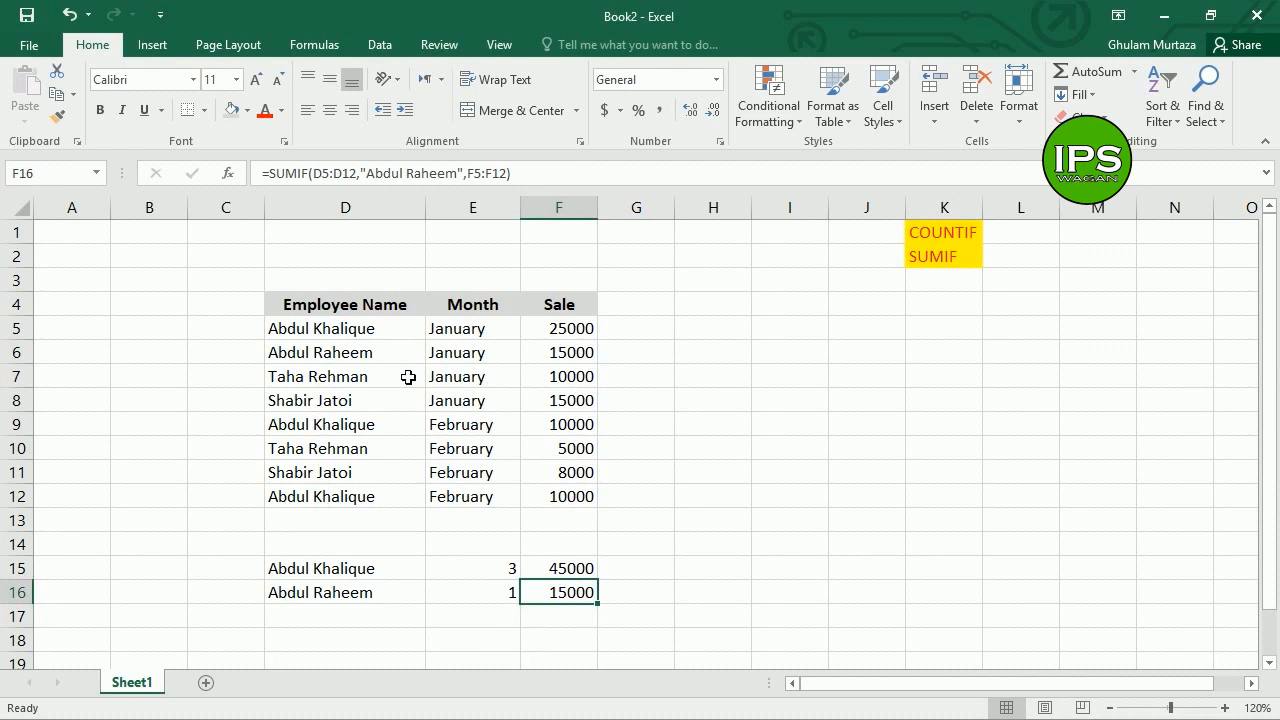
- Enter the employee name from row 7 in cell D17 as the third lookup criterion
left_click(381, 608)
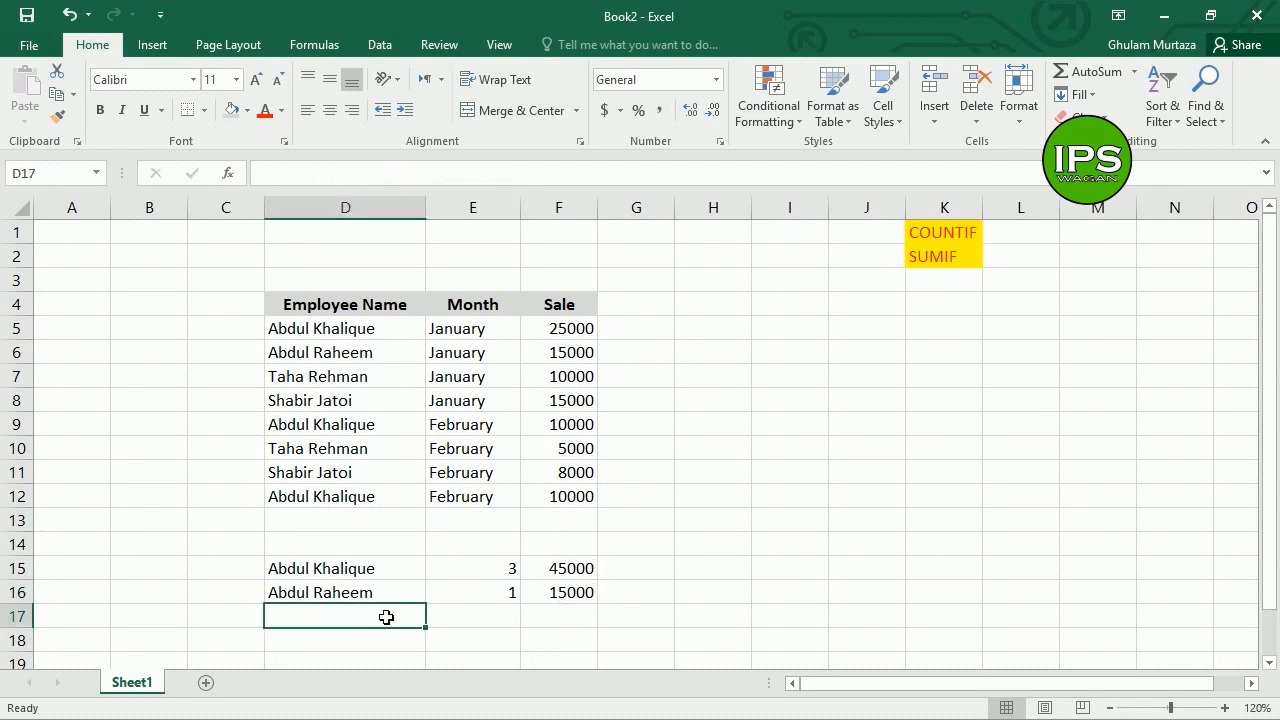
type("Taha Reh")
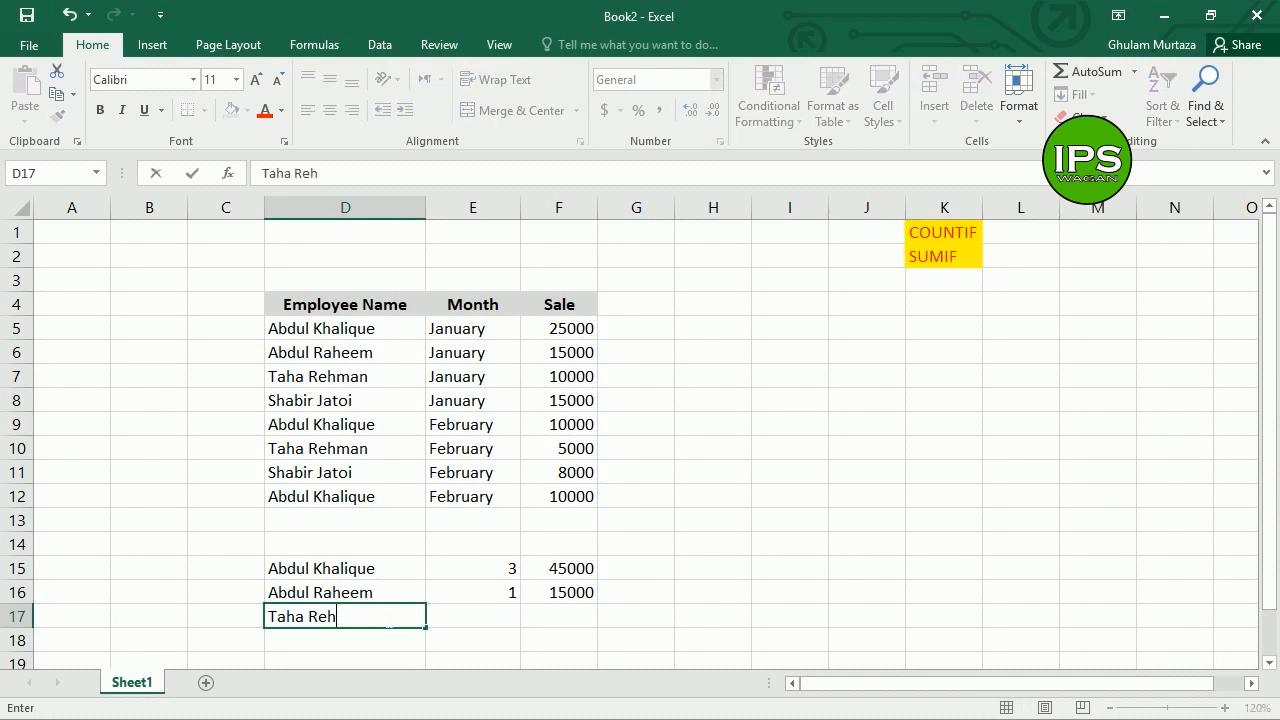
type("man")
key("Tab")
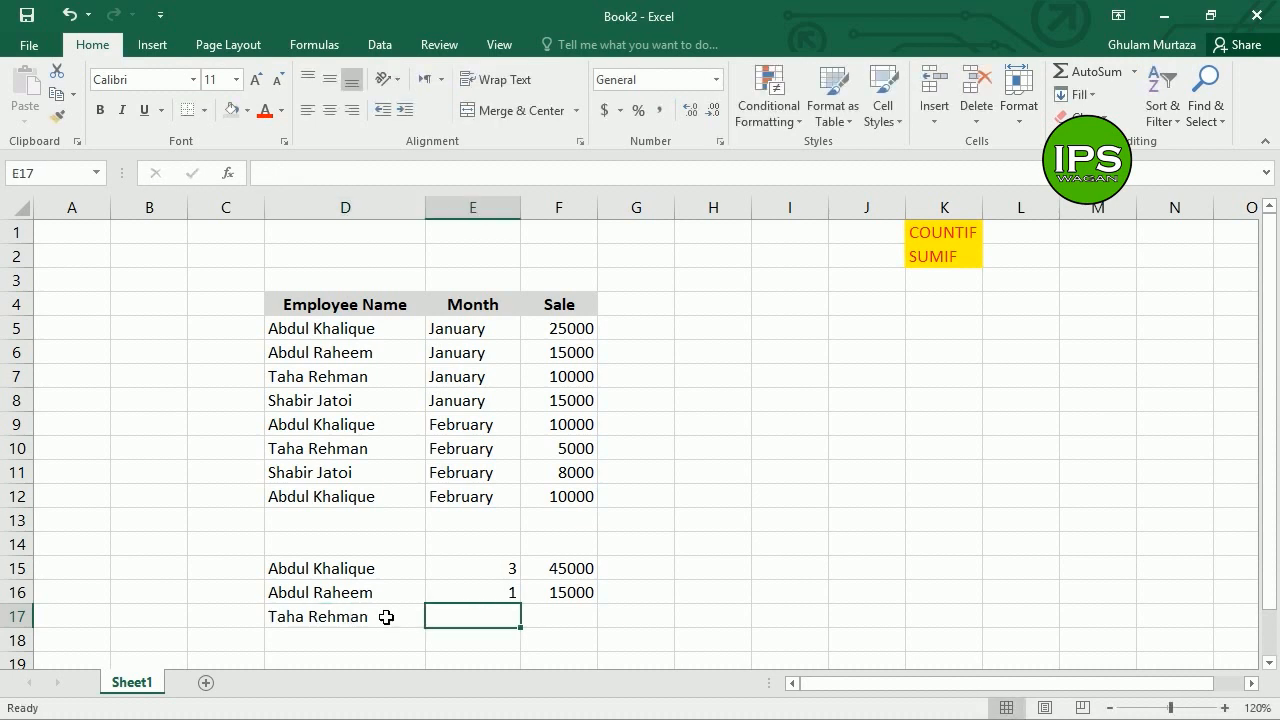
- Enter a COUNTIF formula in E17 with range D5:D12 and the quoted employee name from D17 as criterion
type("=countif")
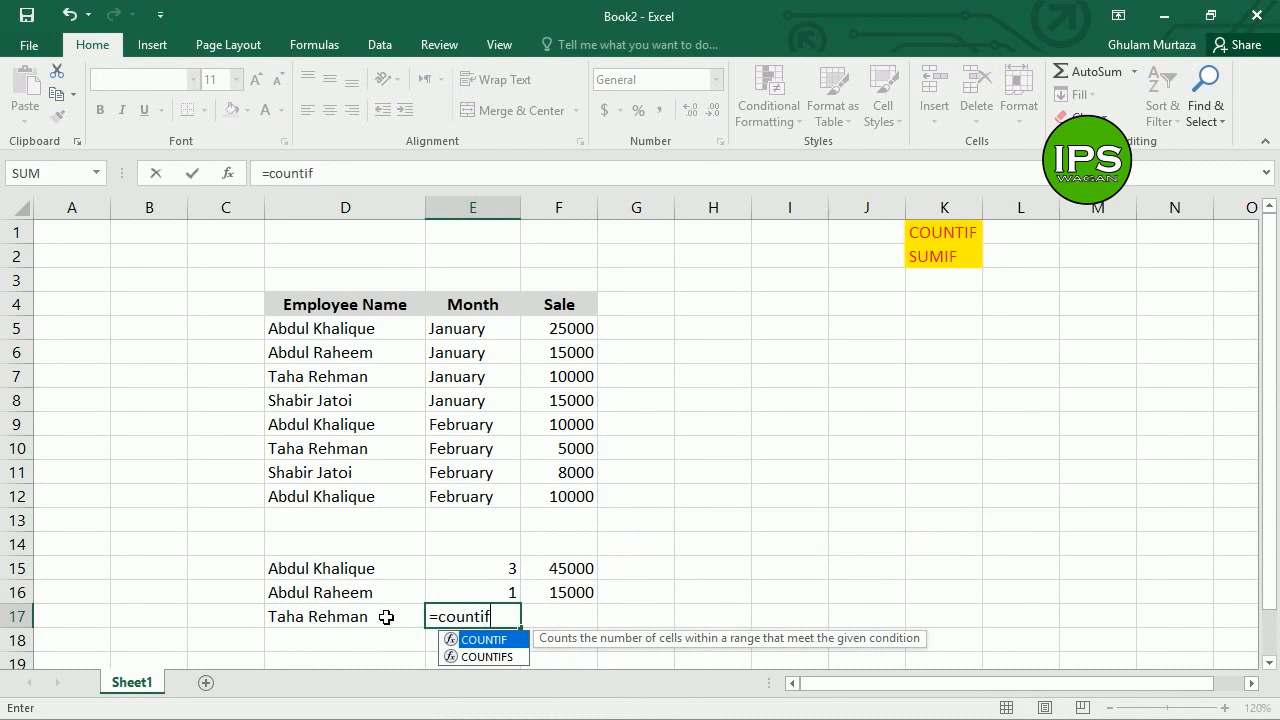
type("(")
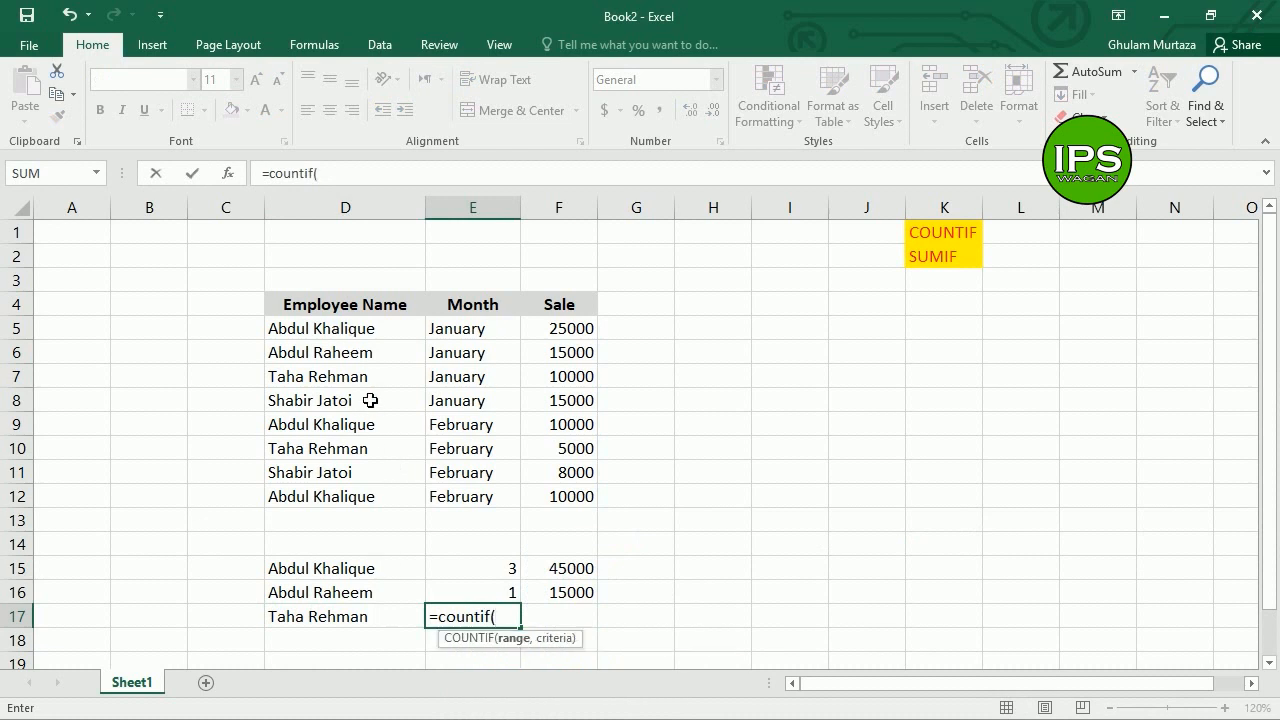
left_click_drag(337, 331, 334, 507)
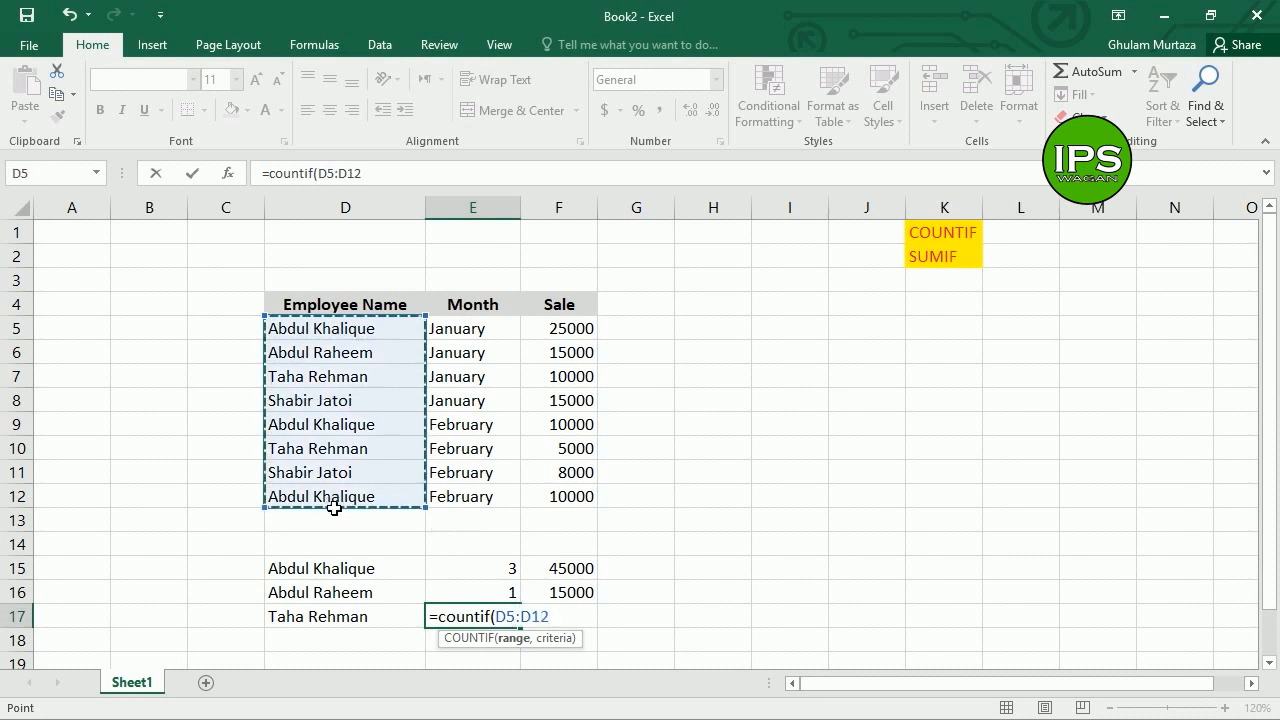
type(",\"")
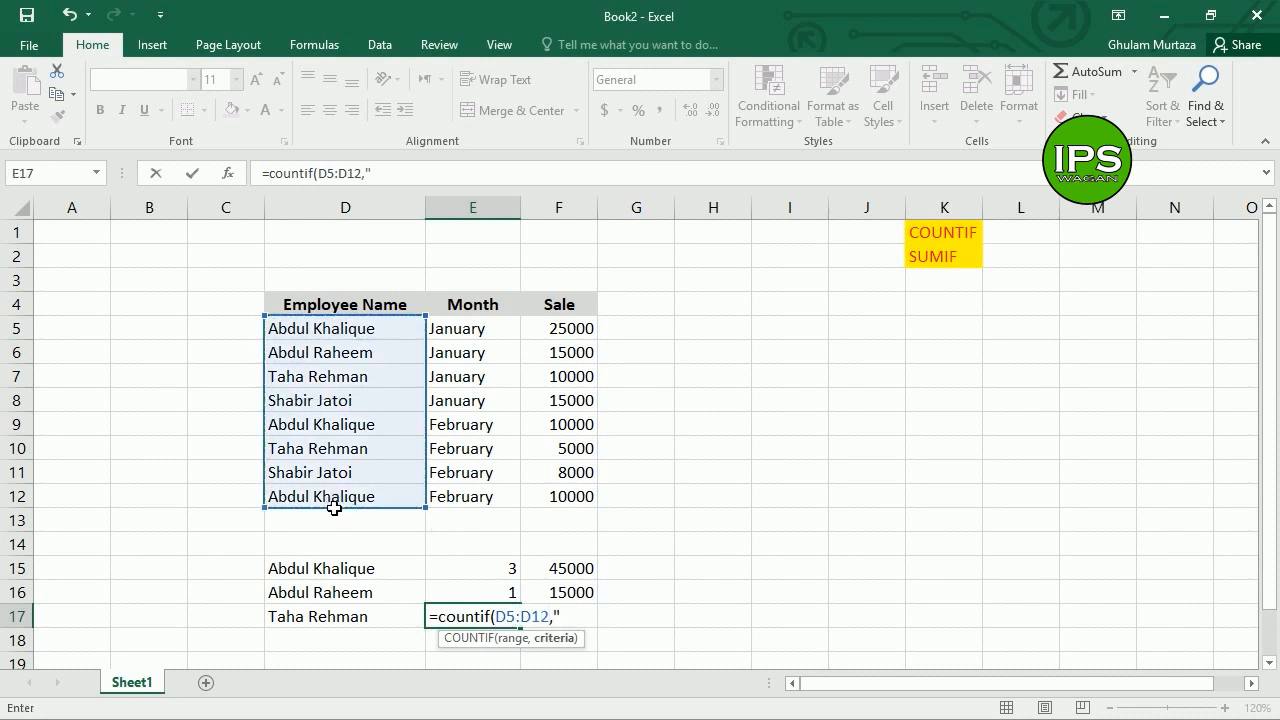
type("Taha Rehman")
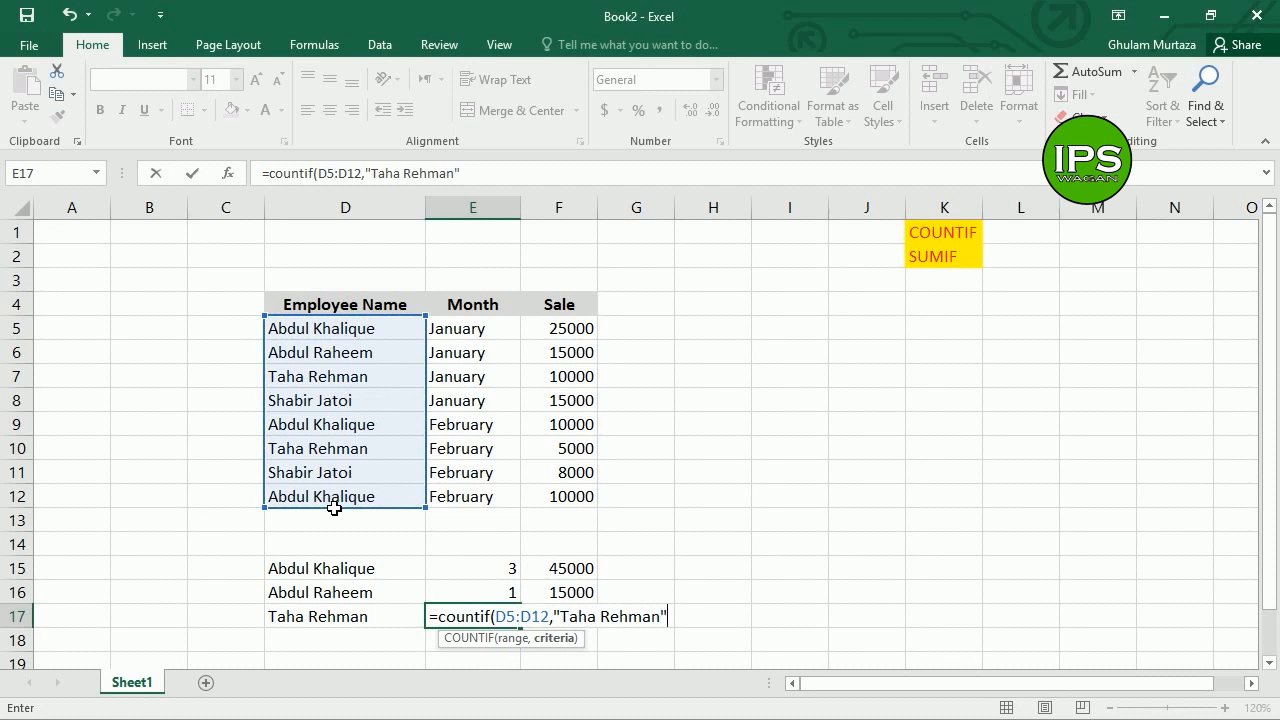
type("\")")
key("Return")
- Enter a SUMIF formula in F17 with range D5:D12, the quoted employee name from D17 as criterion and sum range F5:F12
key("Left")
key("Up")
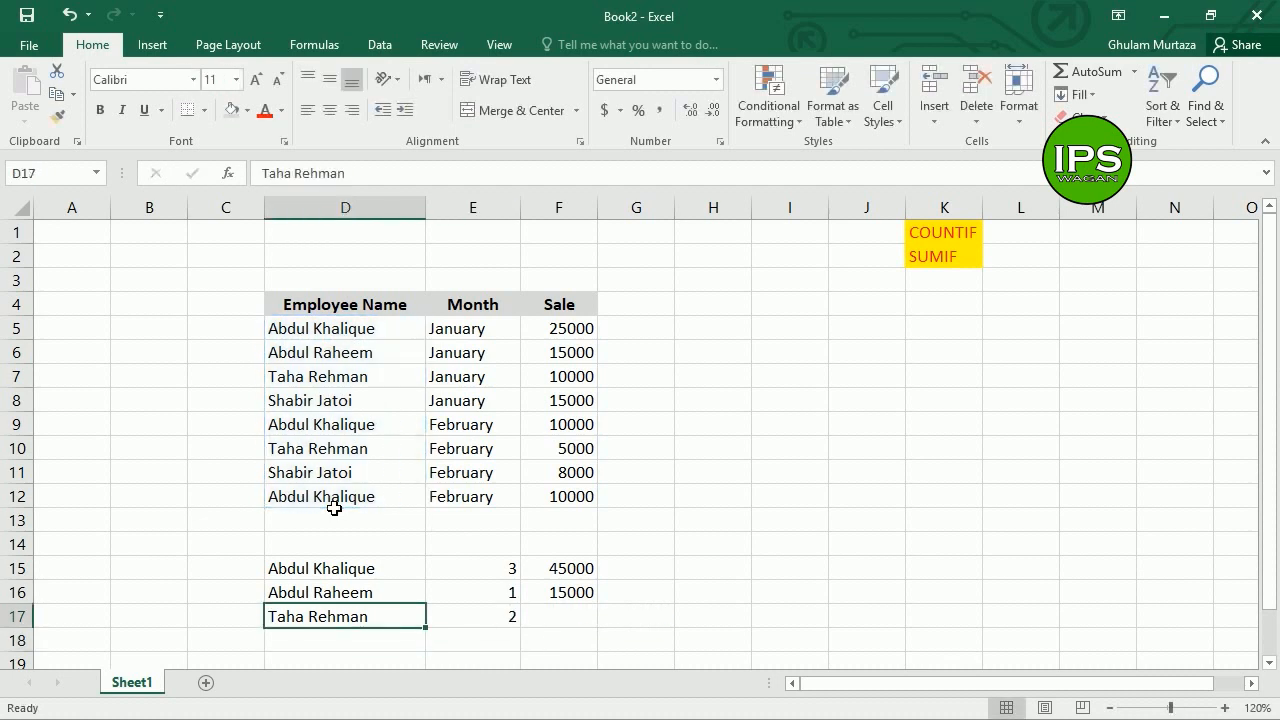
key("Right")
key("Right")
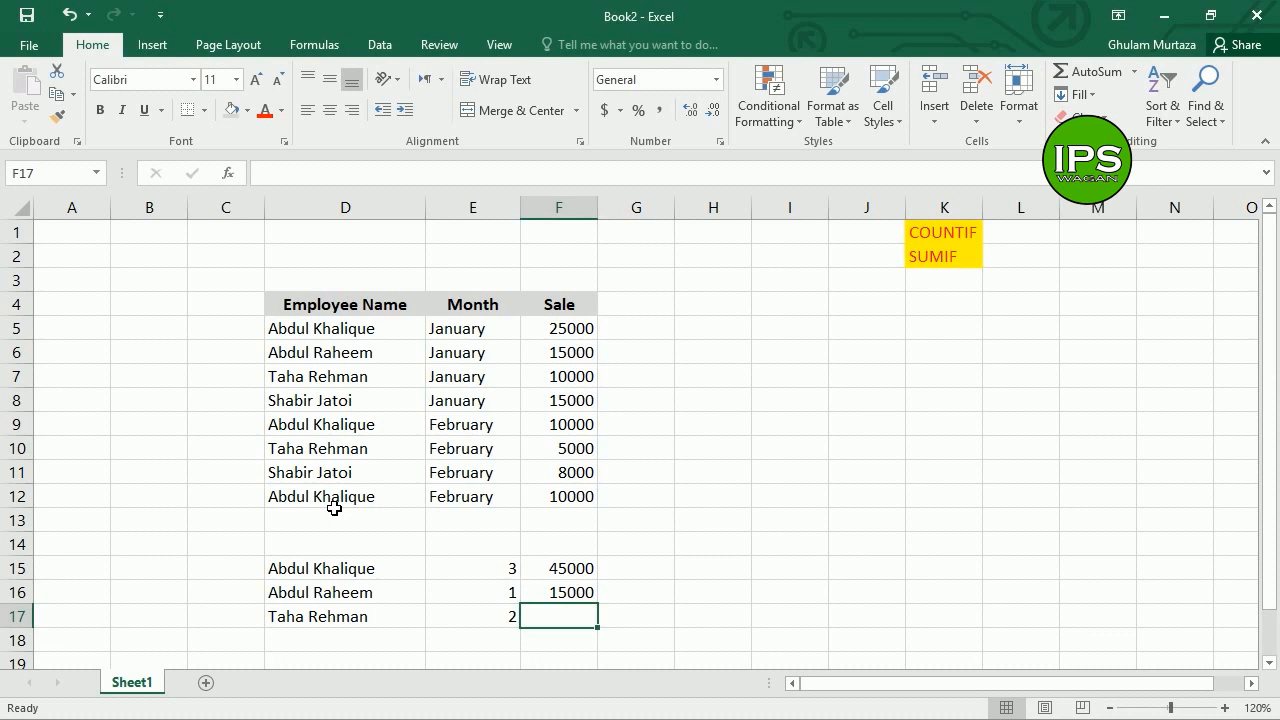
type("=sumig")
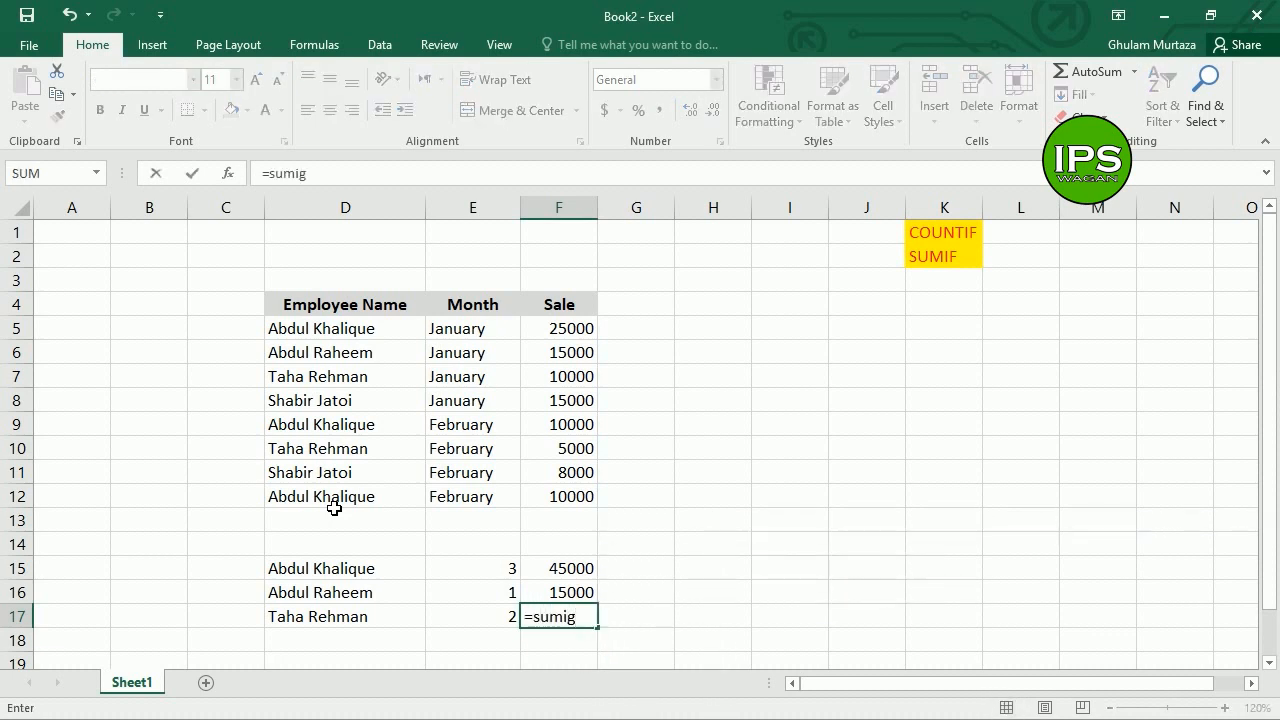
key("BackSpace")
type("f(")
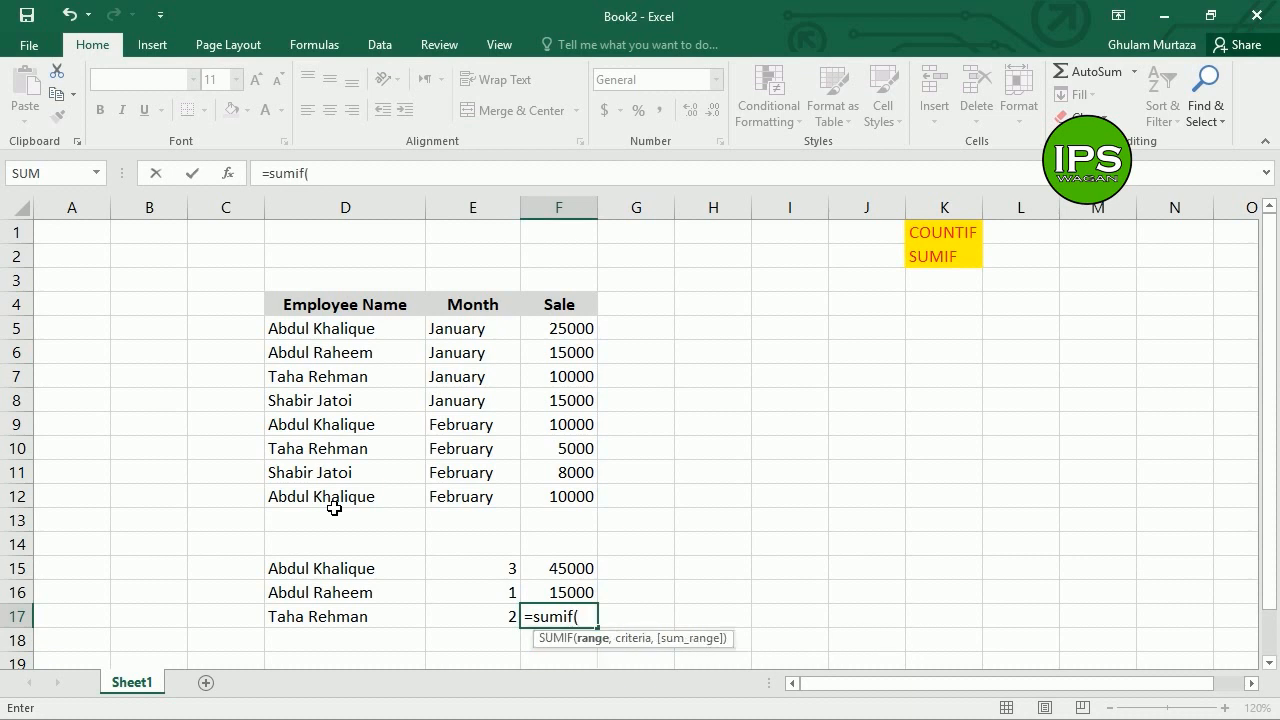
left_click_drag(318, 328, 327, 496)
type(",")
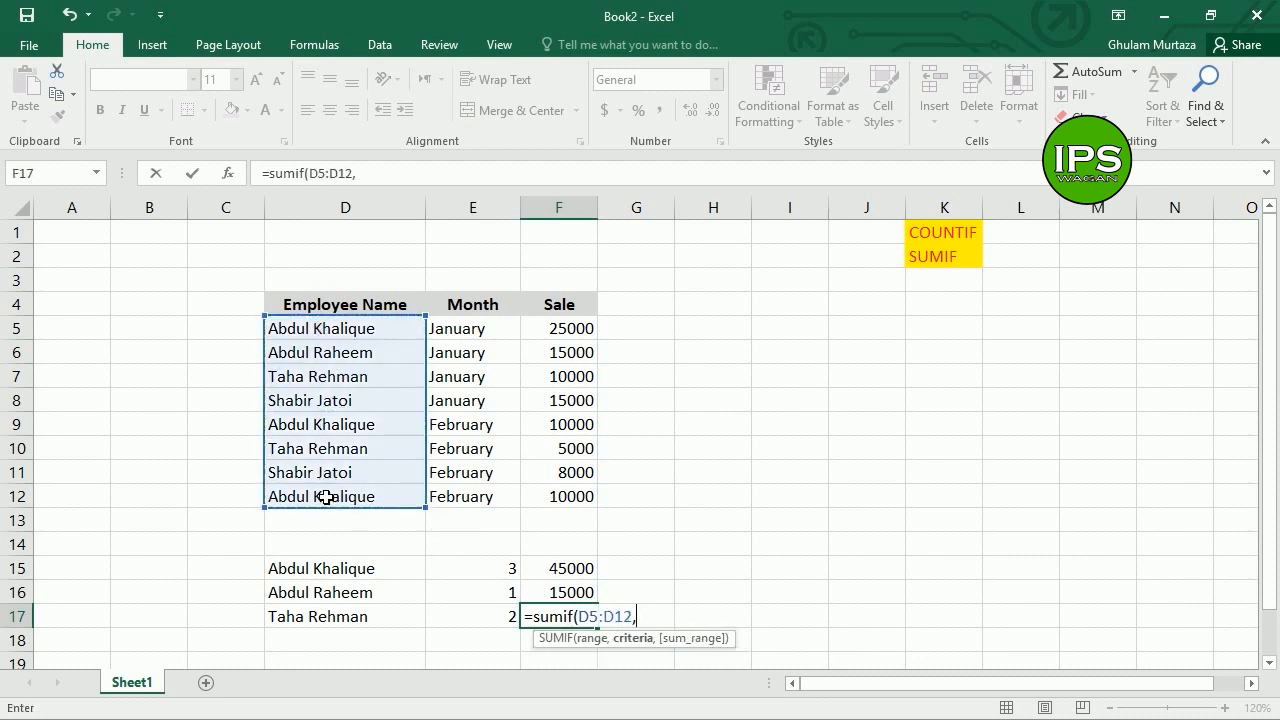
type("\"Taha Rehman")
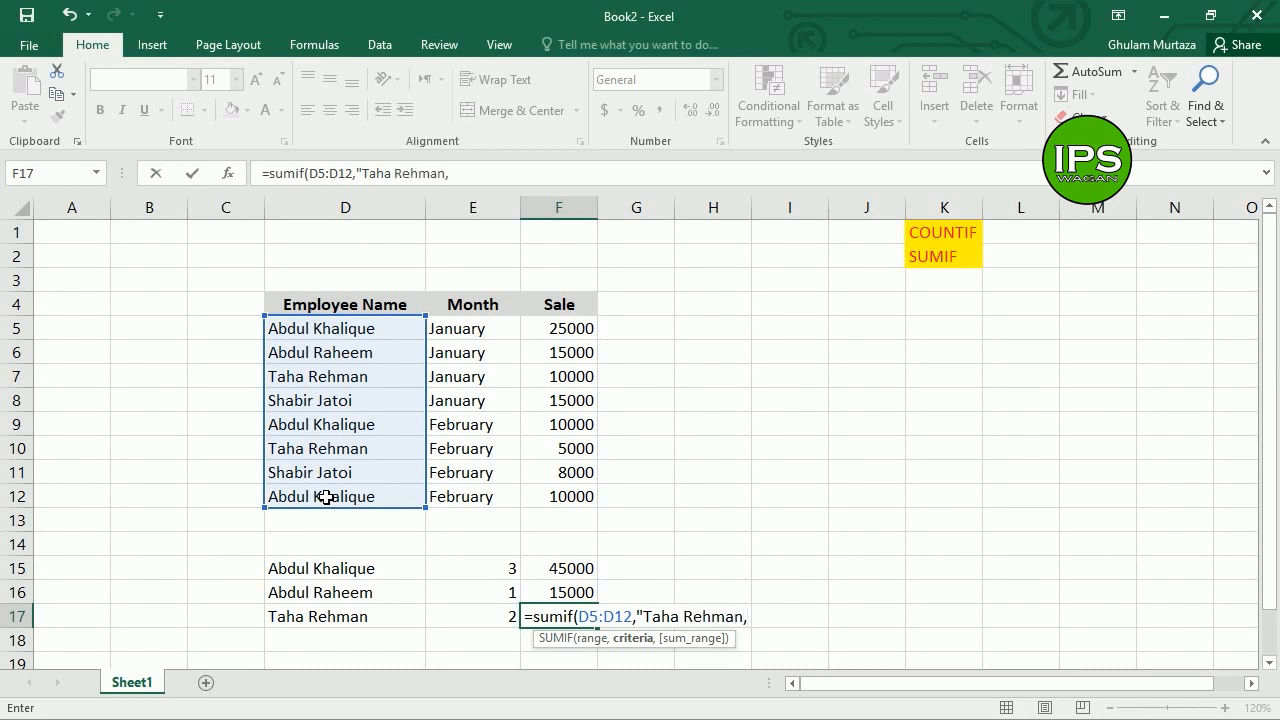
type(",\"")
key("BackSpace")
key("BackSpace")
type("\",")
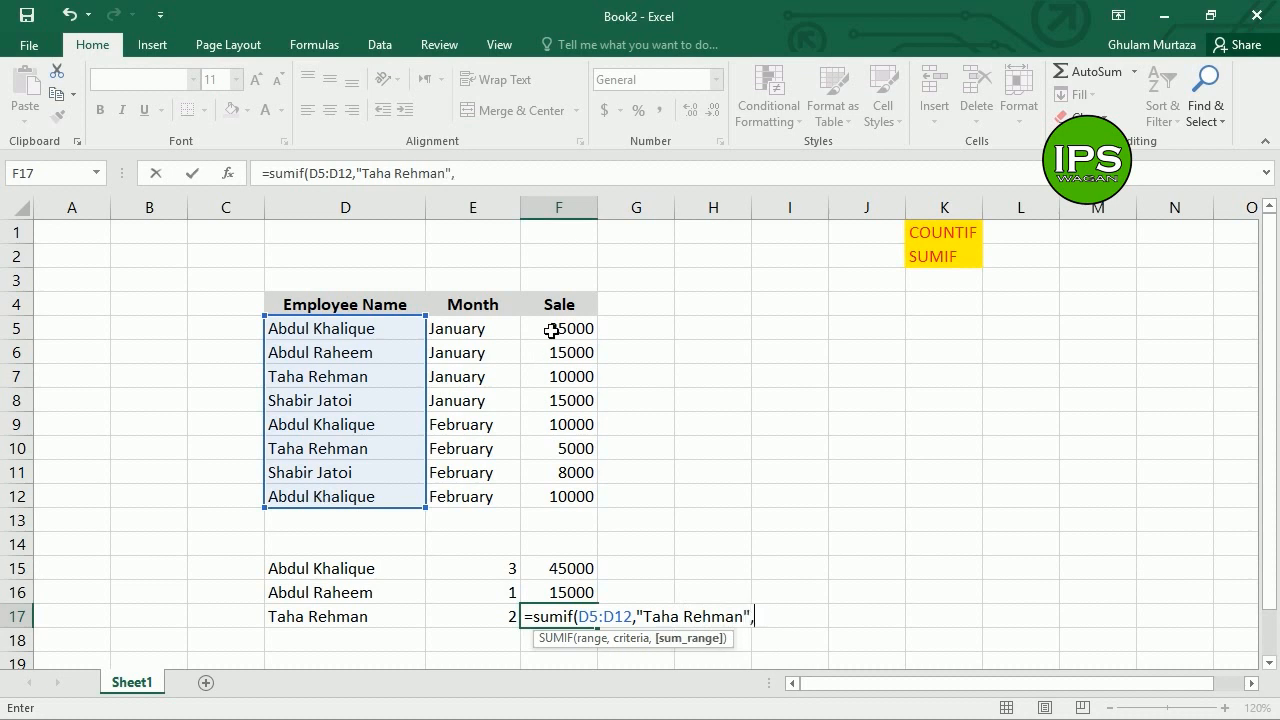
left_click_drag(551, 329, 565, 507)
type(")")
key("Return")
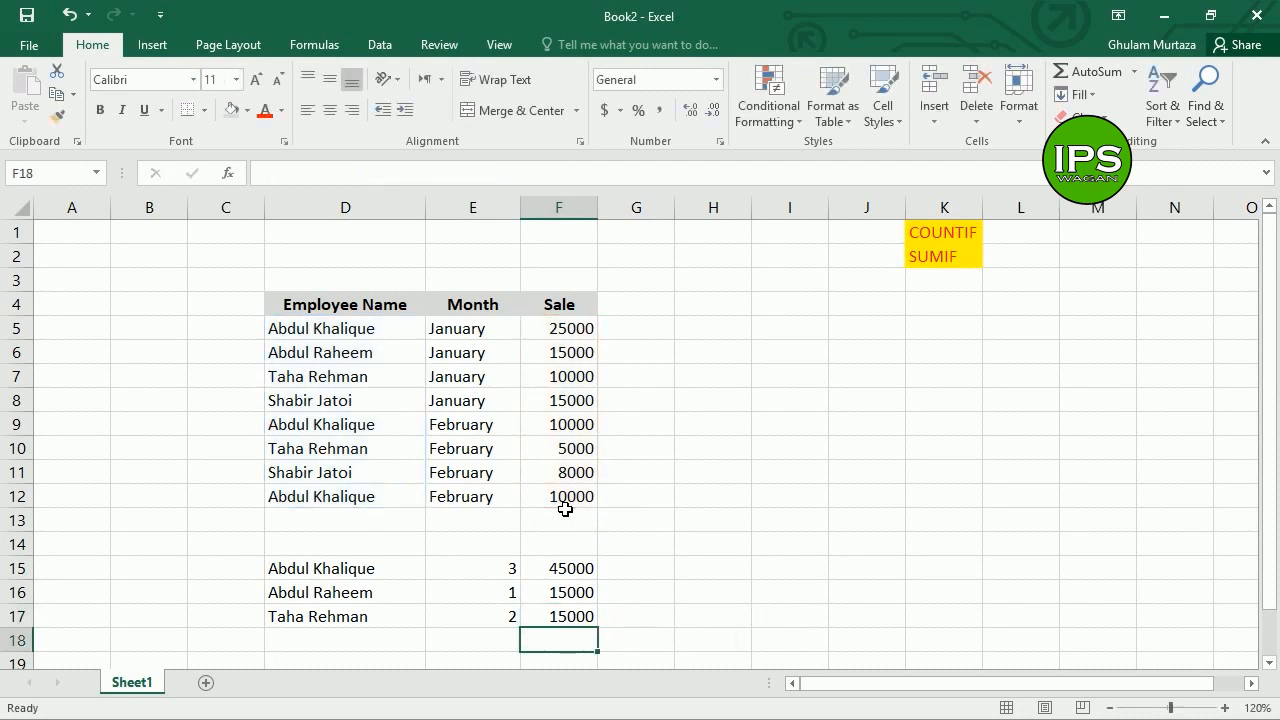
key("Up")
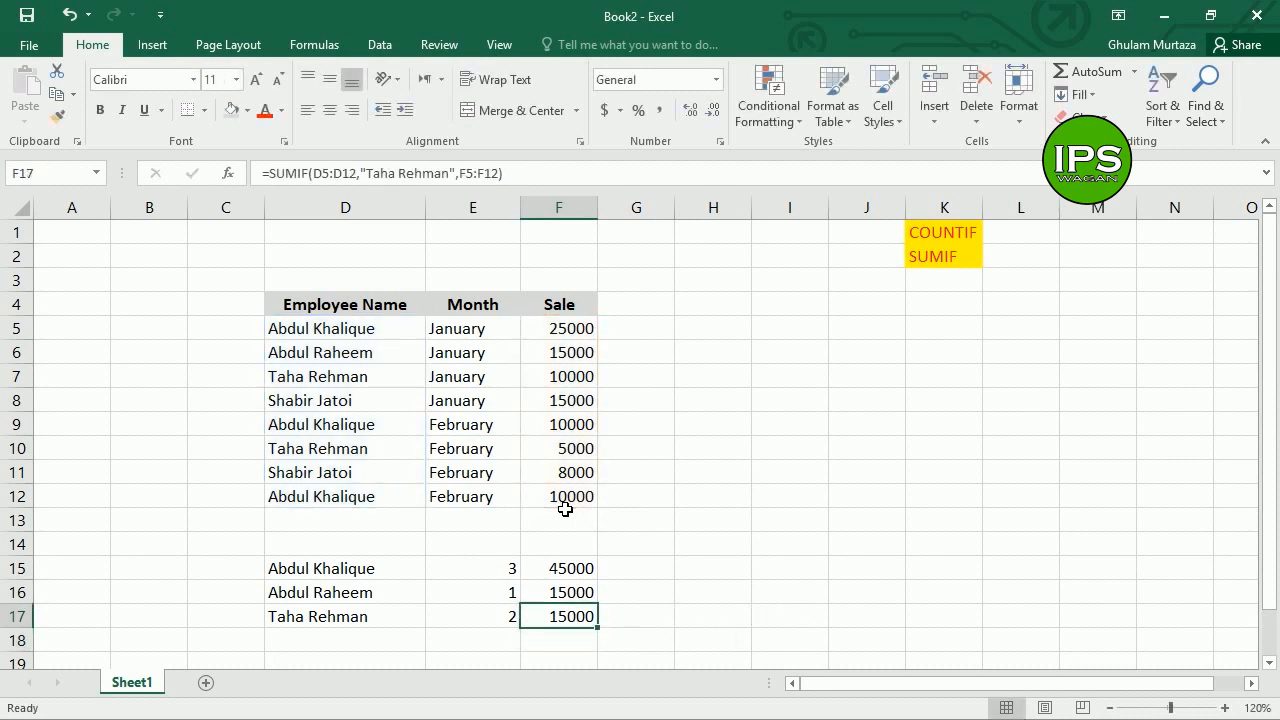
- Enter the employee name from row 8 in cell D18 as the fourth lookup criterion
key("Down")
key("Left")
key("Left")
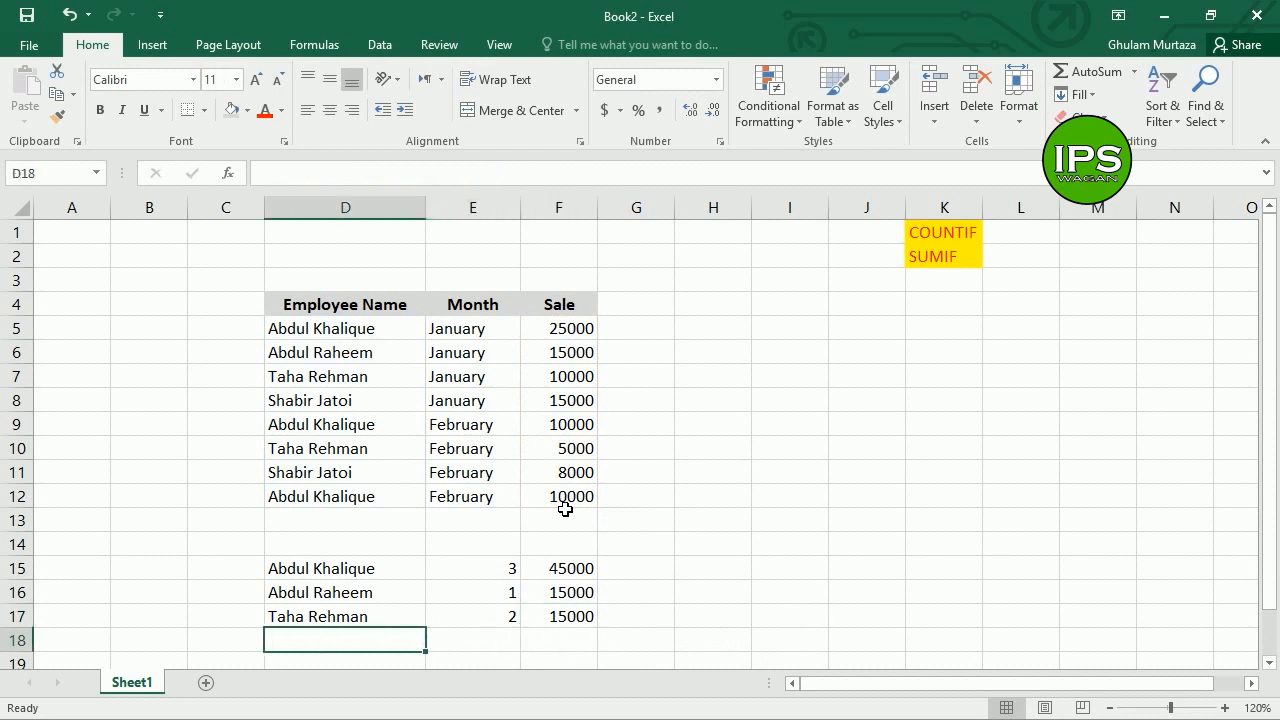
type("Sha")
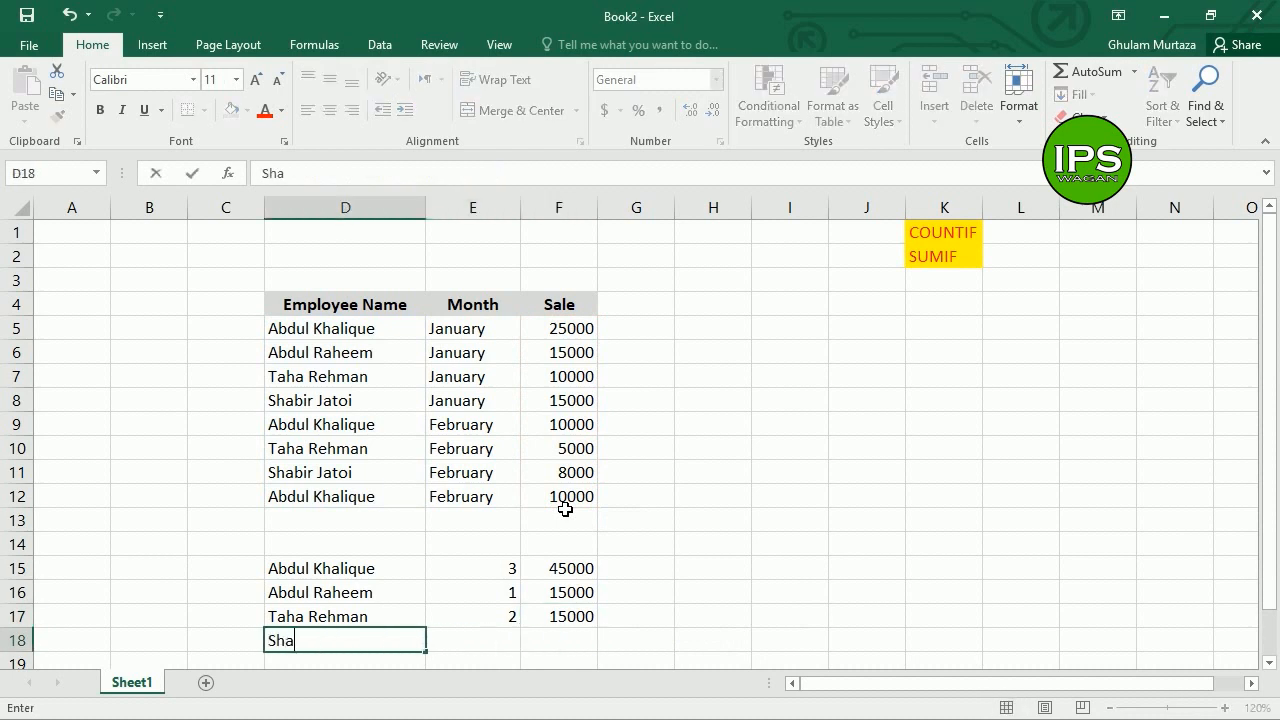
type("bir Jatoi")
key("Tab")
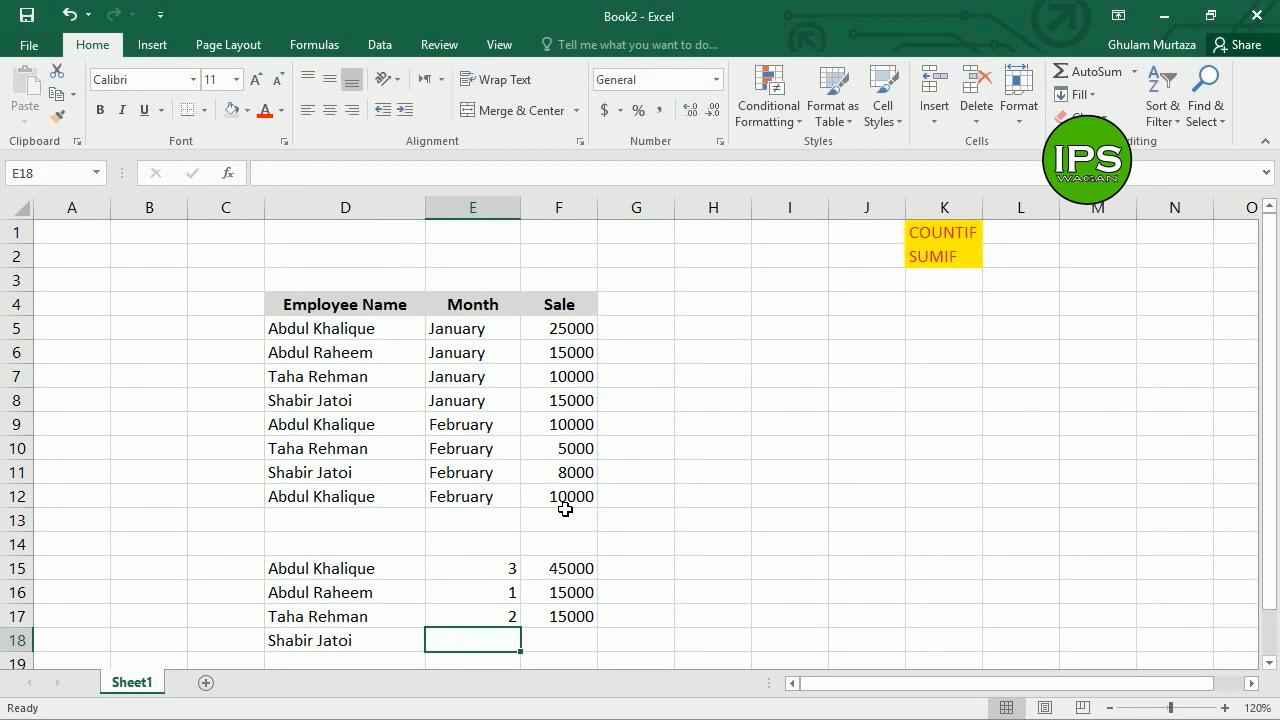
- Enter a COUNTIF formula in E18 with range D5:D12 and the quoted employee name from D18 as criterion
type("=coun")
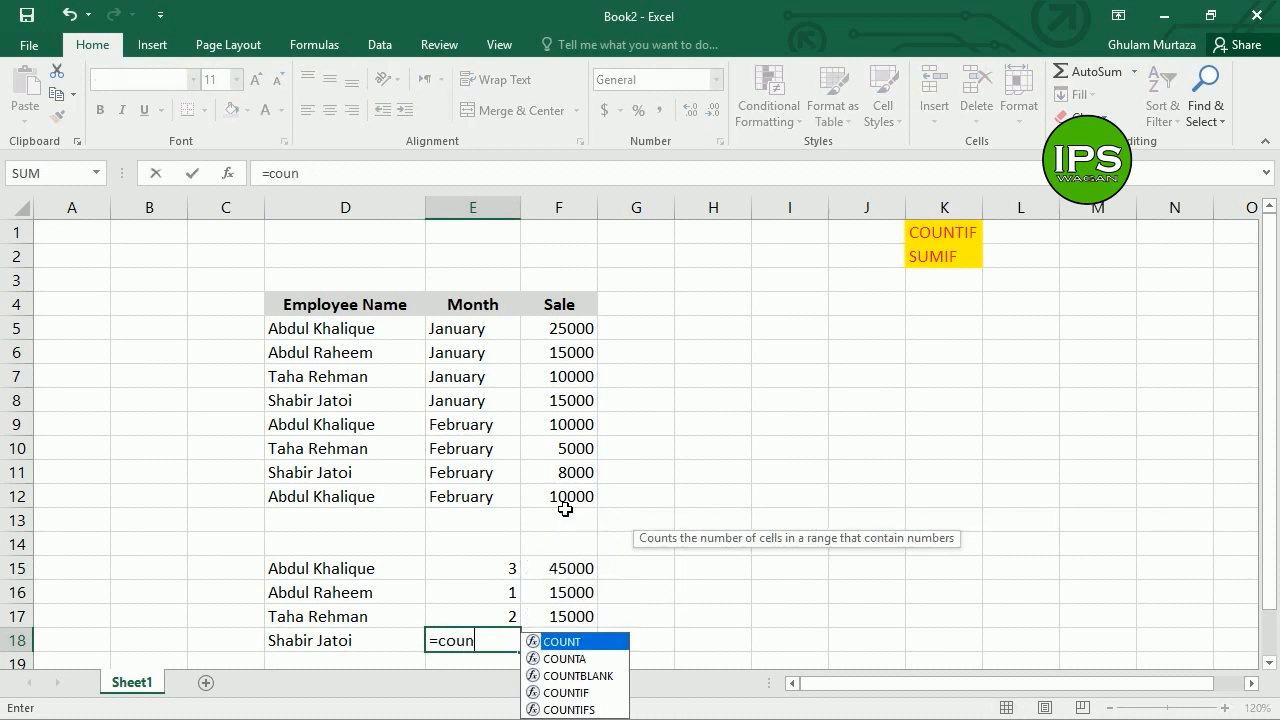
type("tif(")
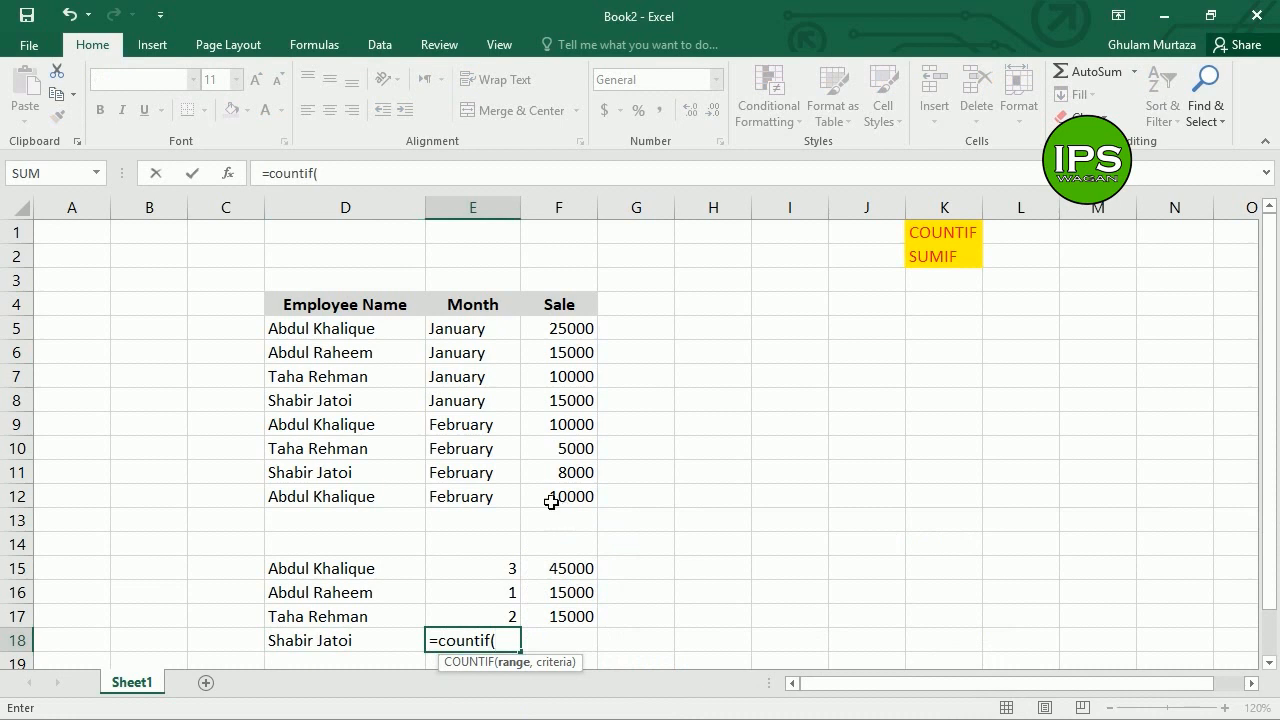
left_click_drag(322, 330, 327, 505)
type(",\"Shabir Jatoi\")")
key("Return")
- Enter a SUMIF formula in F18 with range D5:D12, the quoted employee name from D18 as criterion and sum range F5:F12
key("Up")
key("Right")
key("Right")
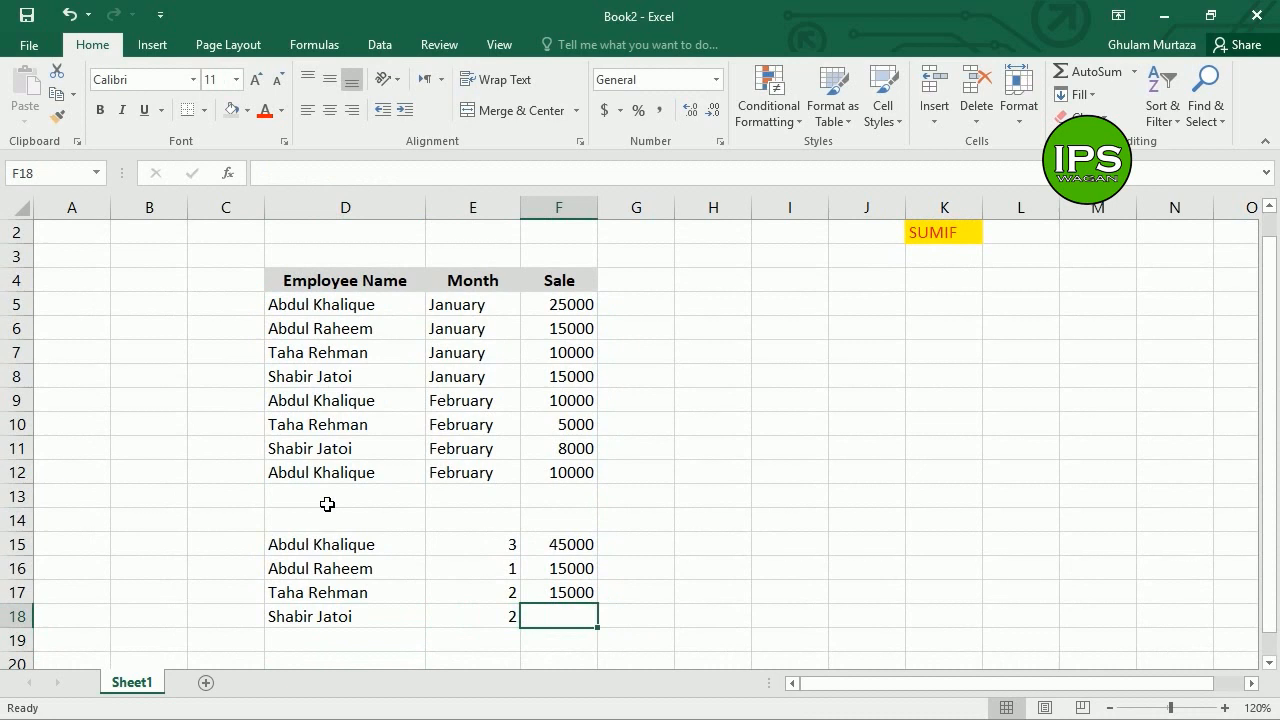
type("=sumif(")
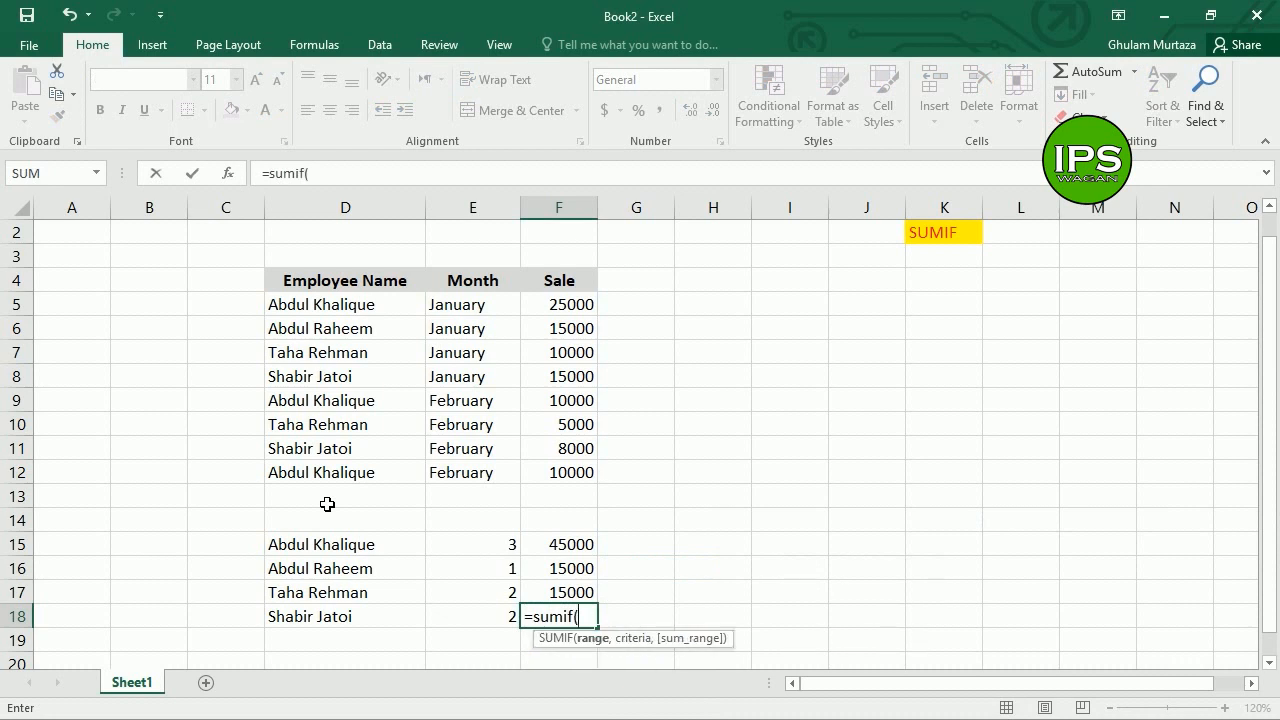
left_click_drag(345, 311, 335, 485)
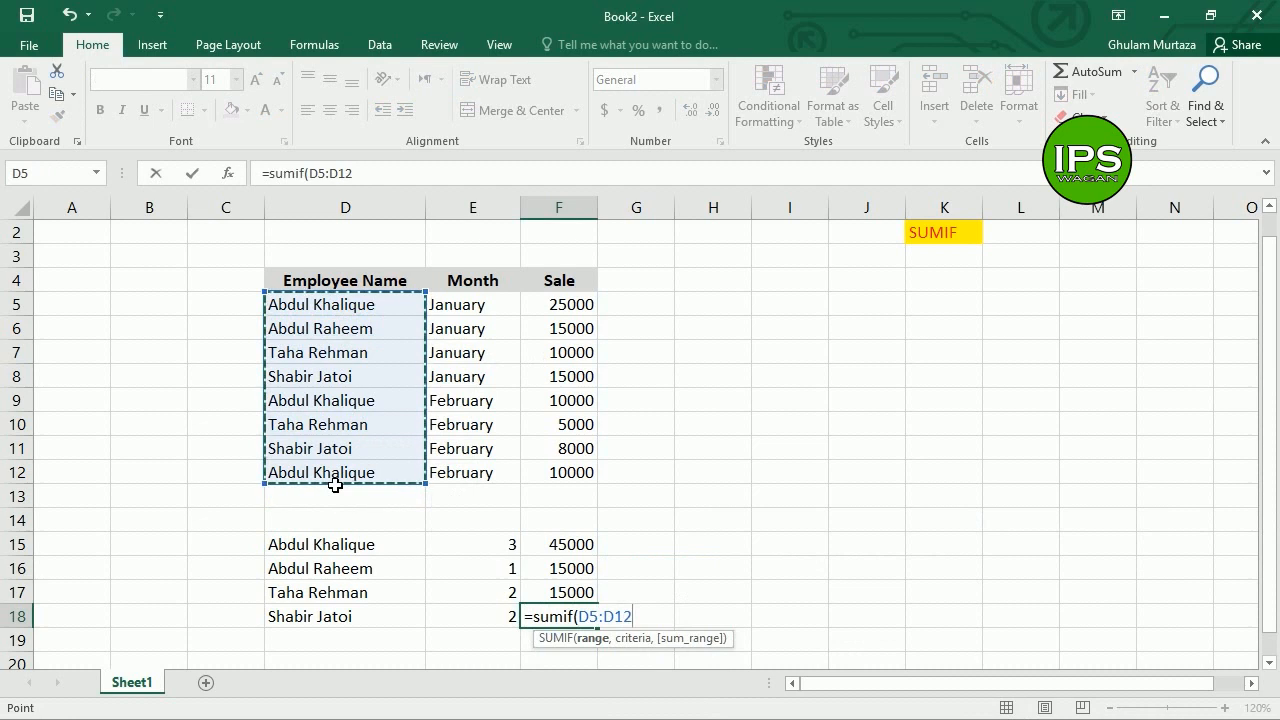
type(",\"Shabir Jatoi")
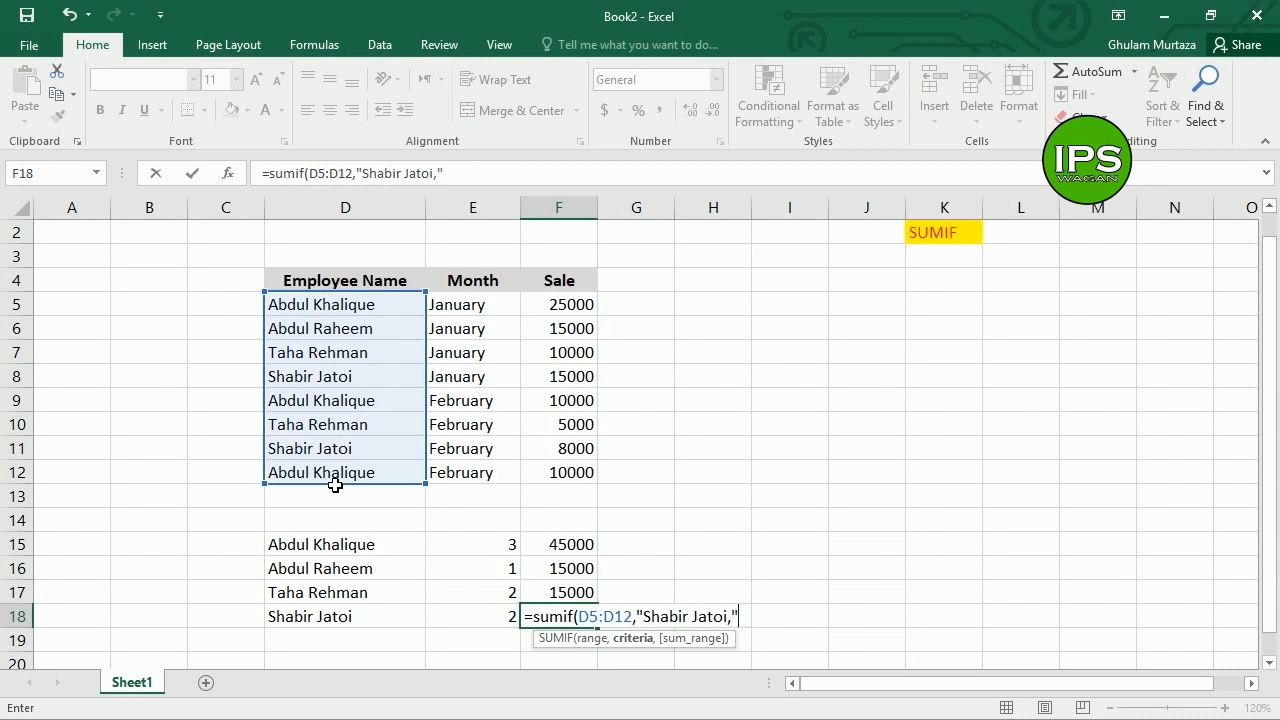
type("\",")
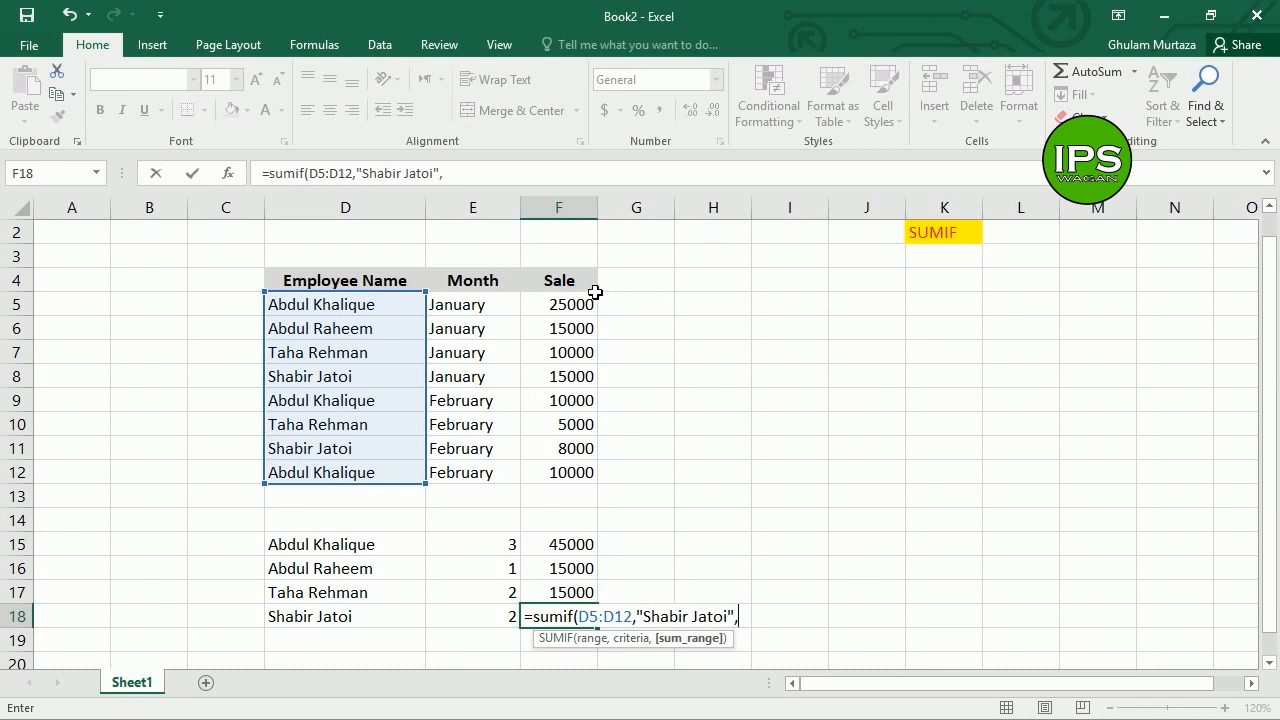
left_click_drag(591, 301, 555, 484)
key("Return")
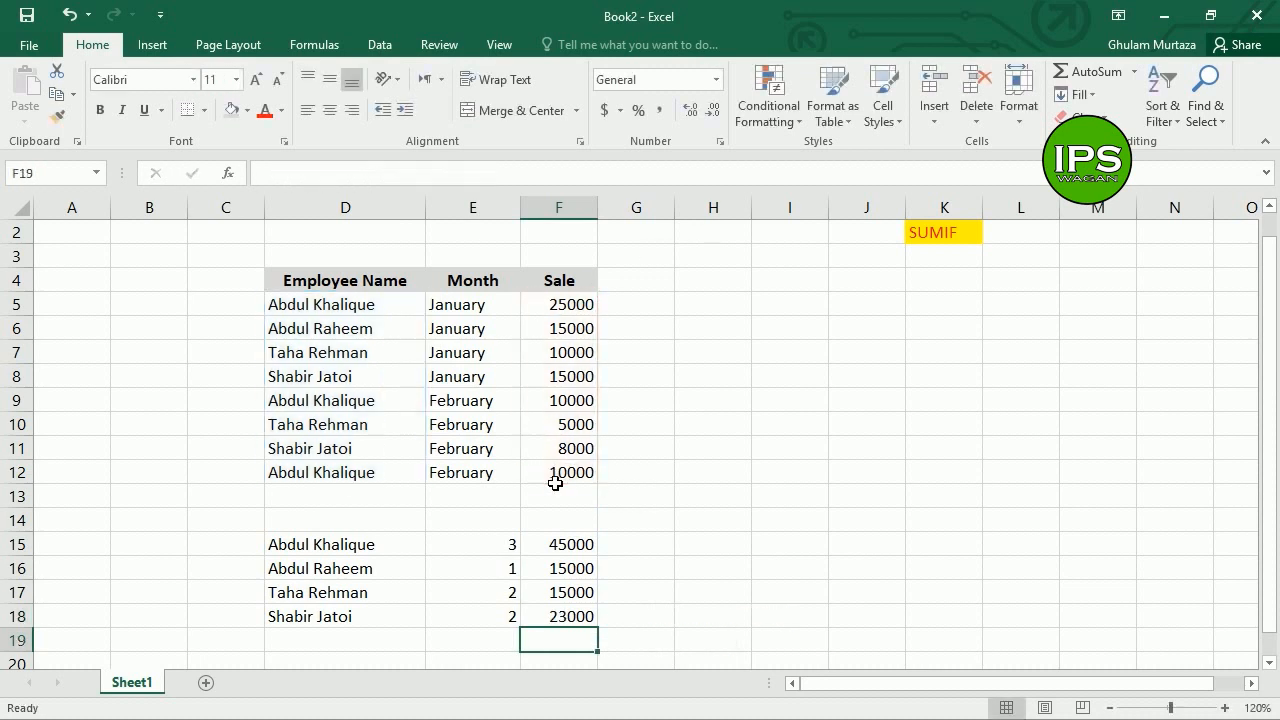
key("Up")
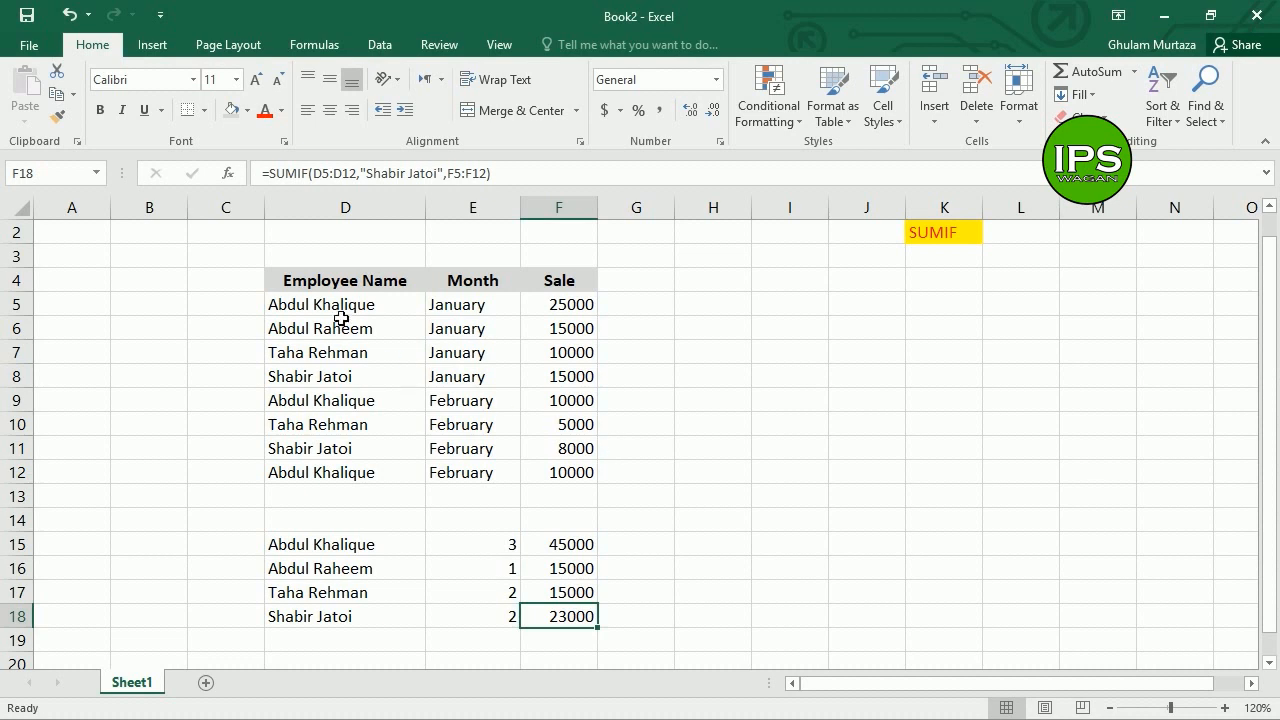
- Apply a thin outline border around the summary block D15:F18
left_click_drag(340, 544, 578, 620)
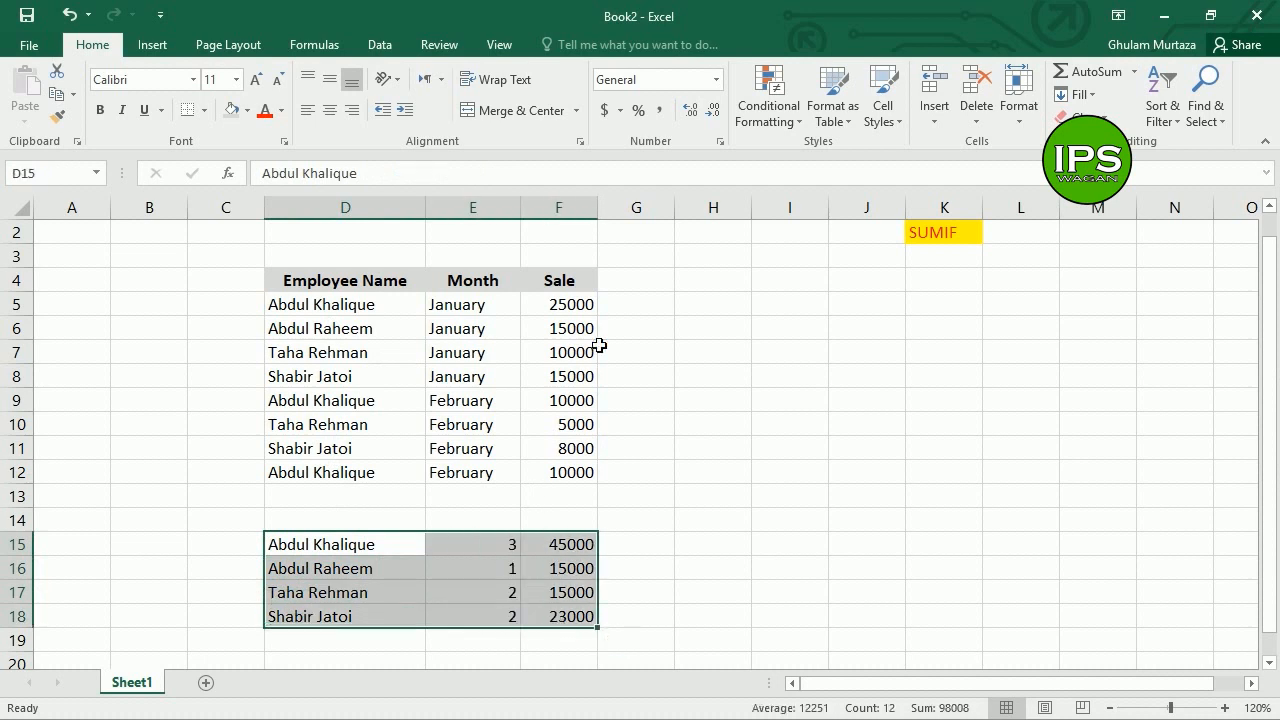
key("ctrl+1")
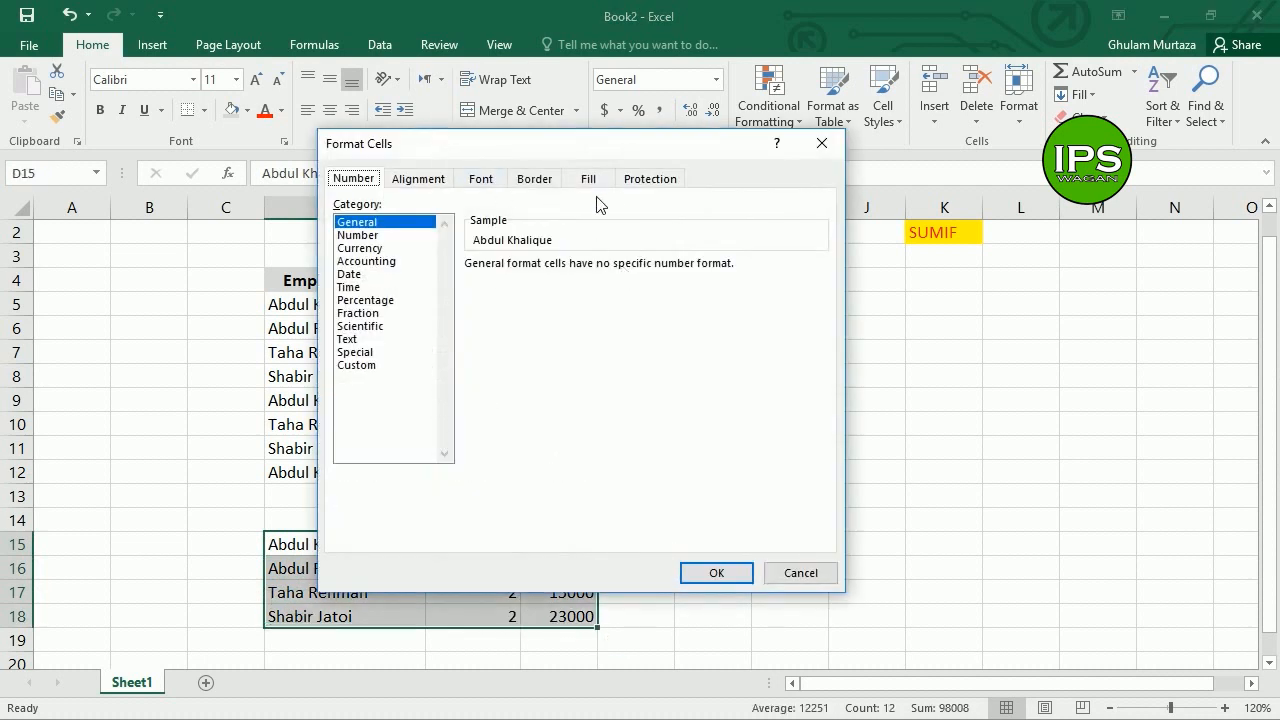
left_click(544, 184)
left_click(600, 255)
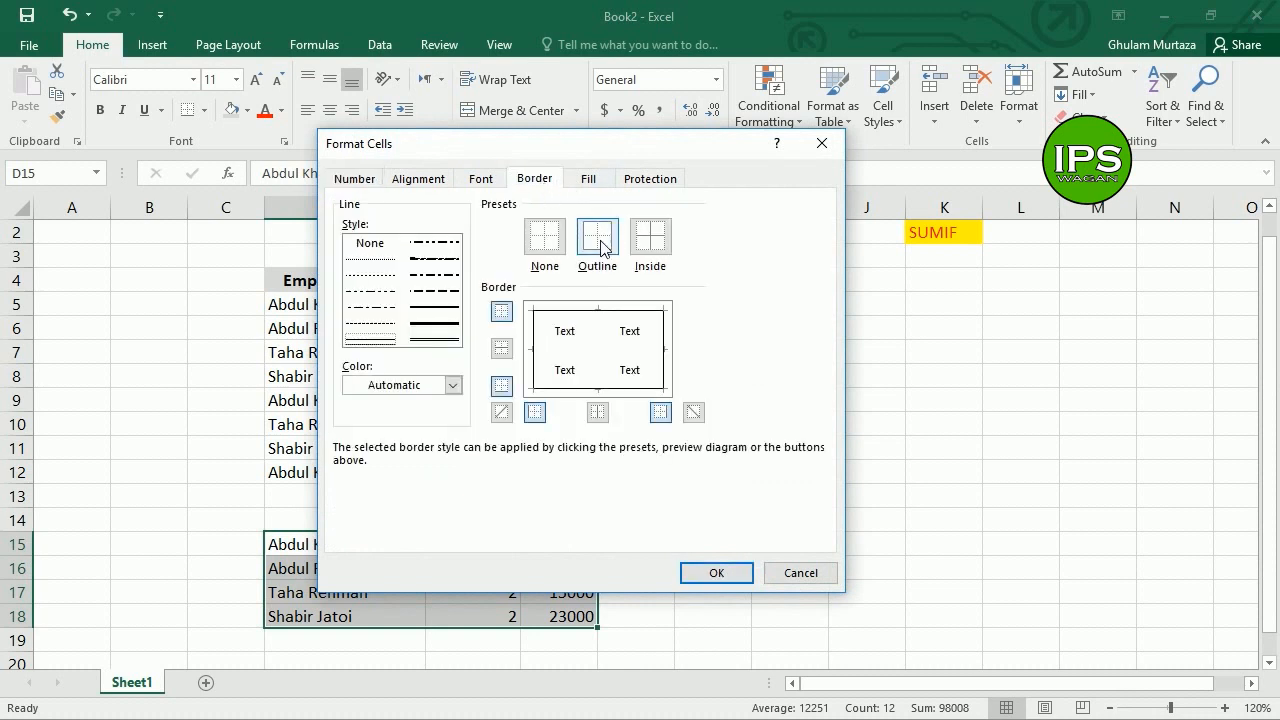
left_click(711, 576)
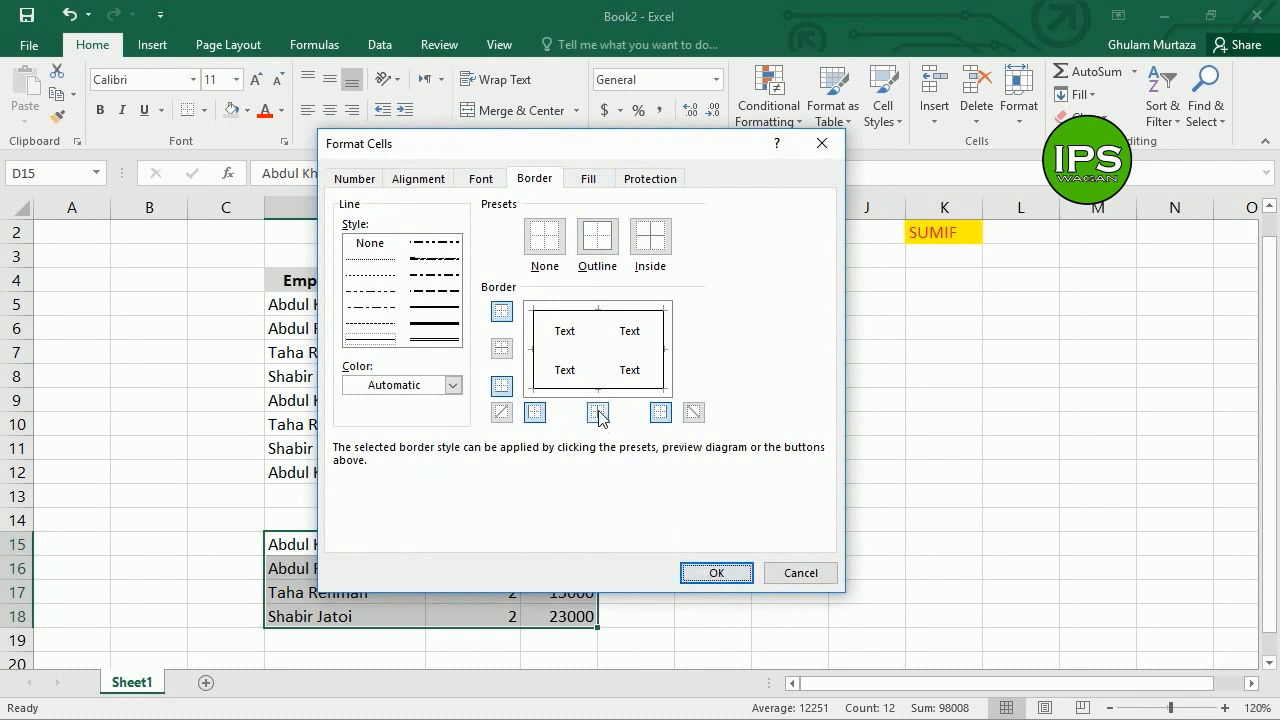
left_click(714, 574)
left_click(514, 543)
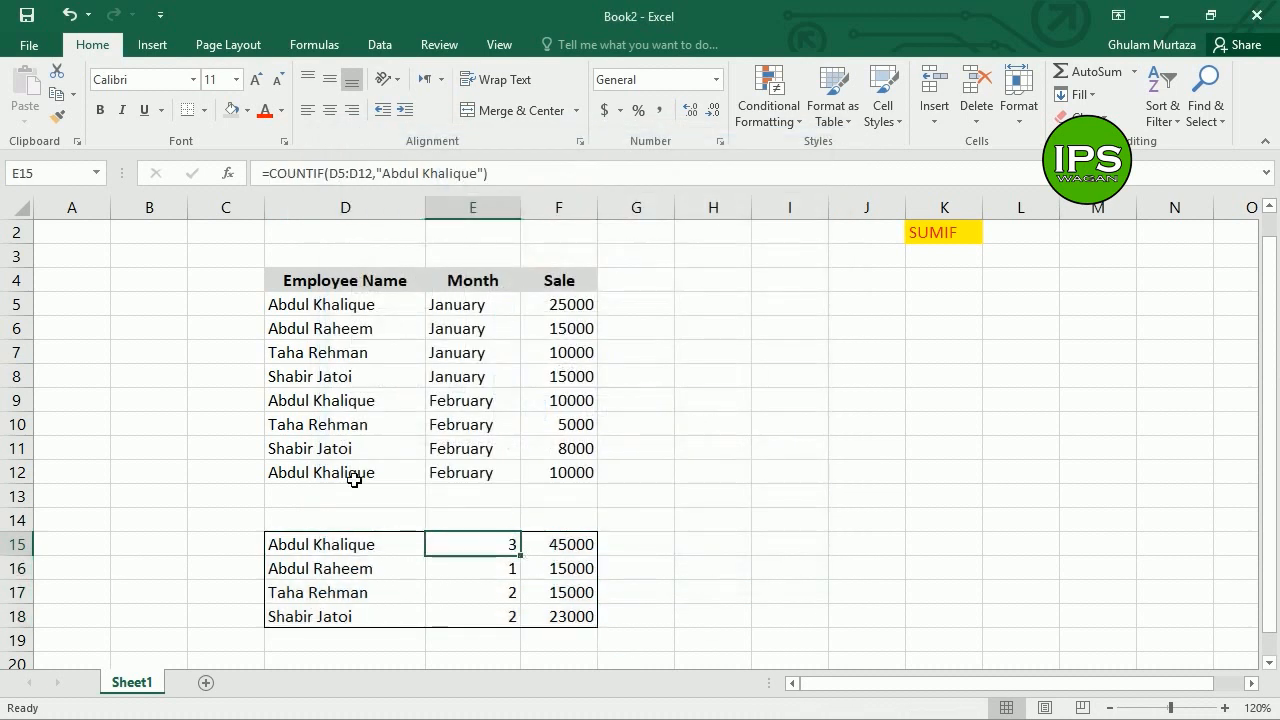
left_click(504, 357)
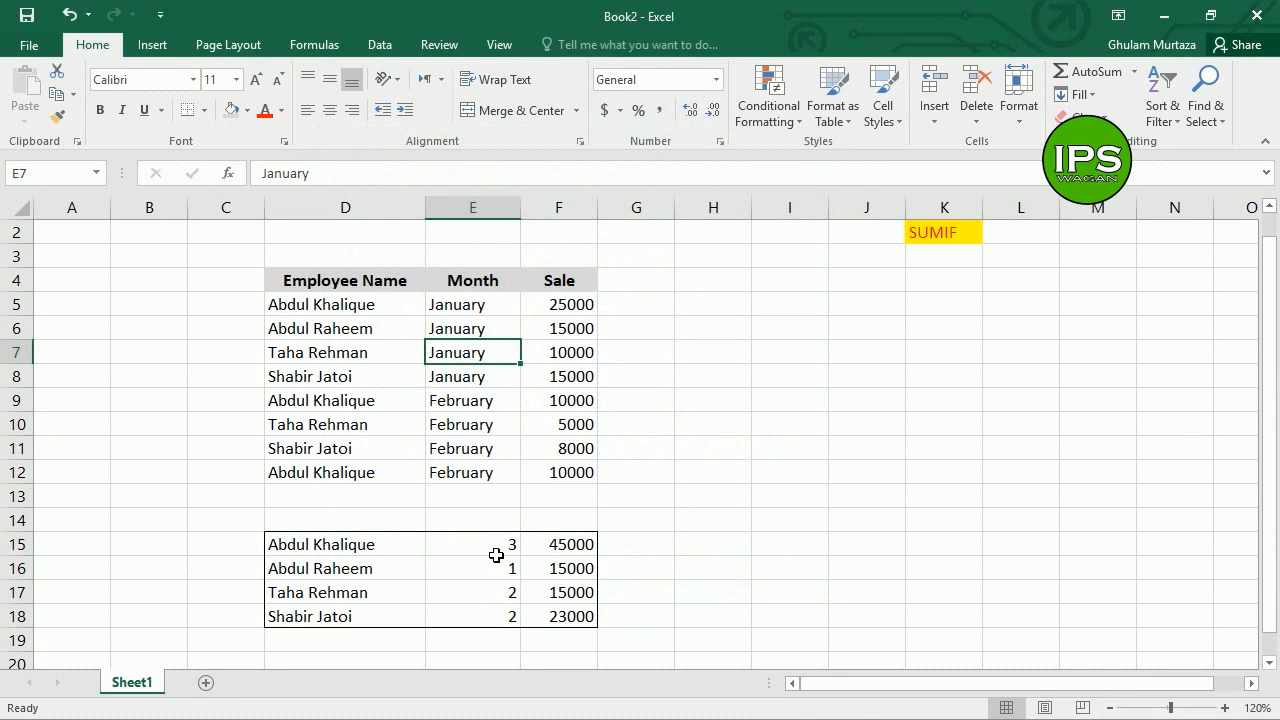
- Add an inside vertical border between the count and total columns in E15:F18
left_click_drag(494, 549, 546, 611)
key("ctrl+1")
left_click(597, 411)
left_click(714, 570)
left_click(636, 522)
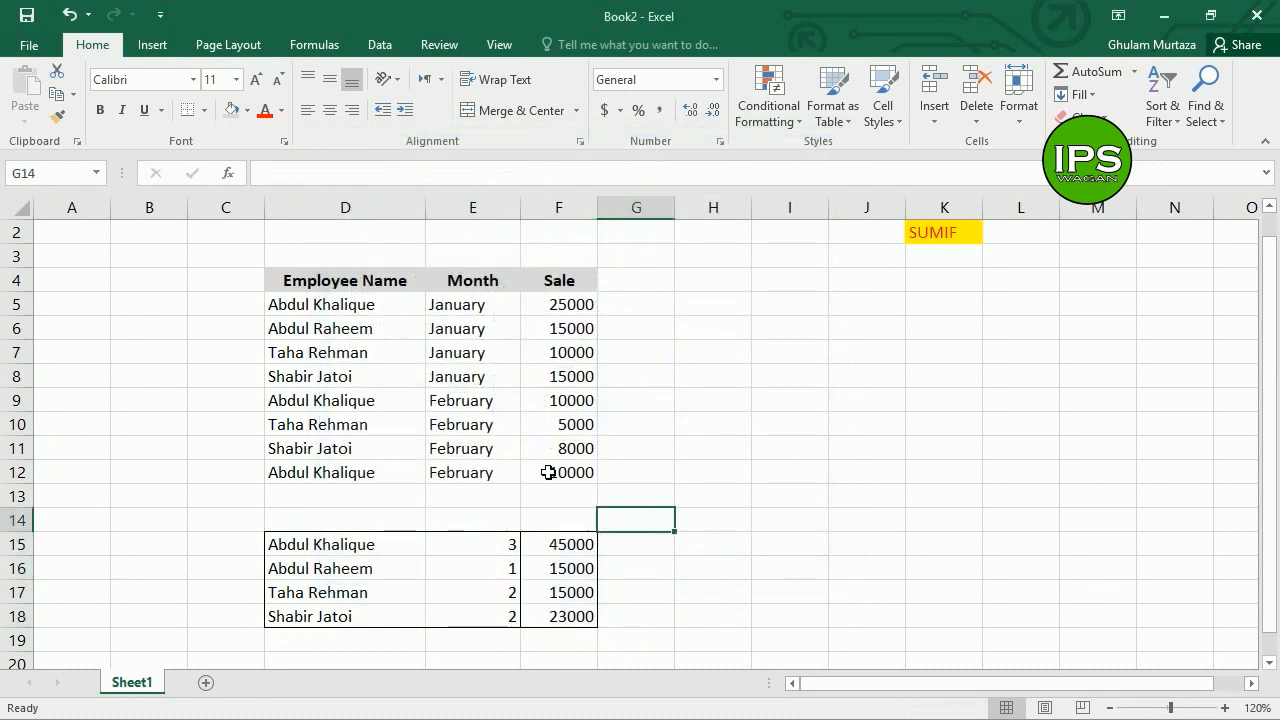
left_click_drag(462, 550, 462, 593)
left_click(478, 450)
- Apply an outline border and inside vertical borders to the sales data in D5:F12
left_click_drag(362, 308, 557, 477)
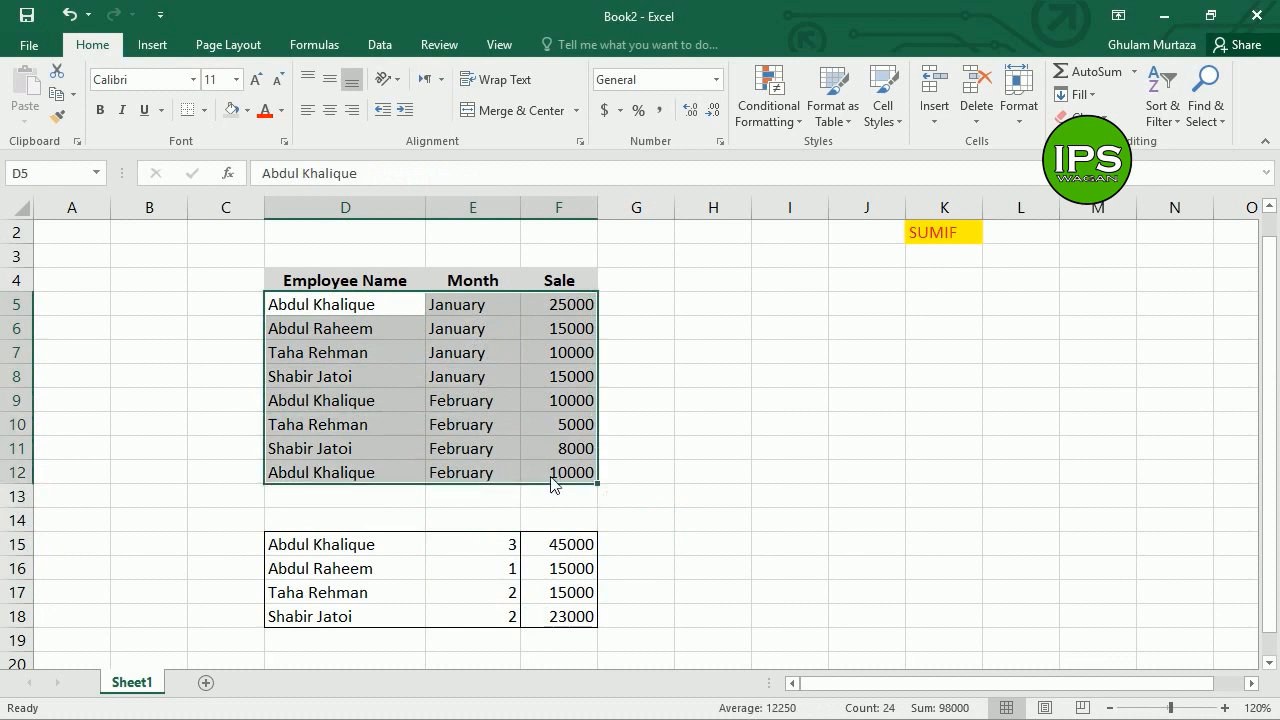
key("ctrl+1")
left_click(597, 236)
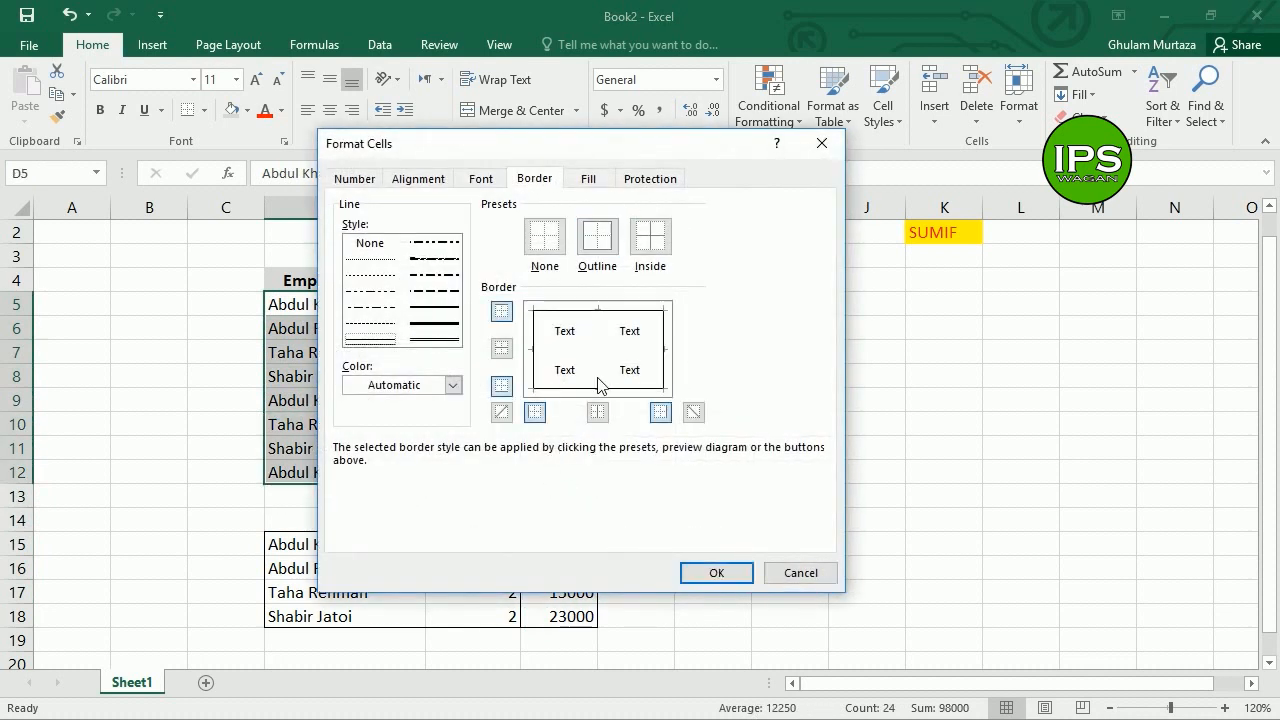
left_click(597, 411)
left_click(716, 573)
left_click(560, 592)
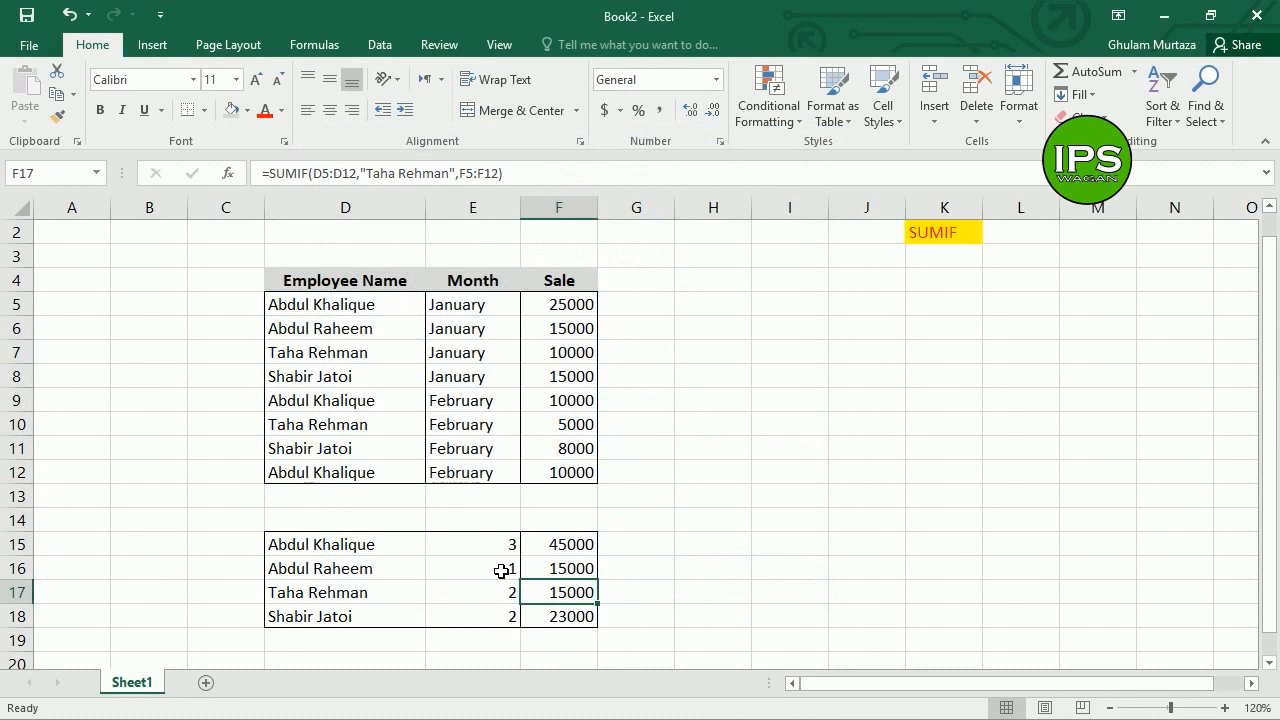
- Add a left border to the count cells E15:E18, leaving out inside horizontal lines
left_click_drag(491, 546, 483, 619)
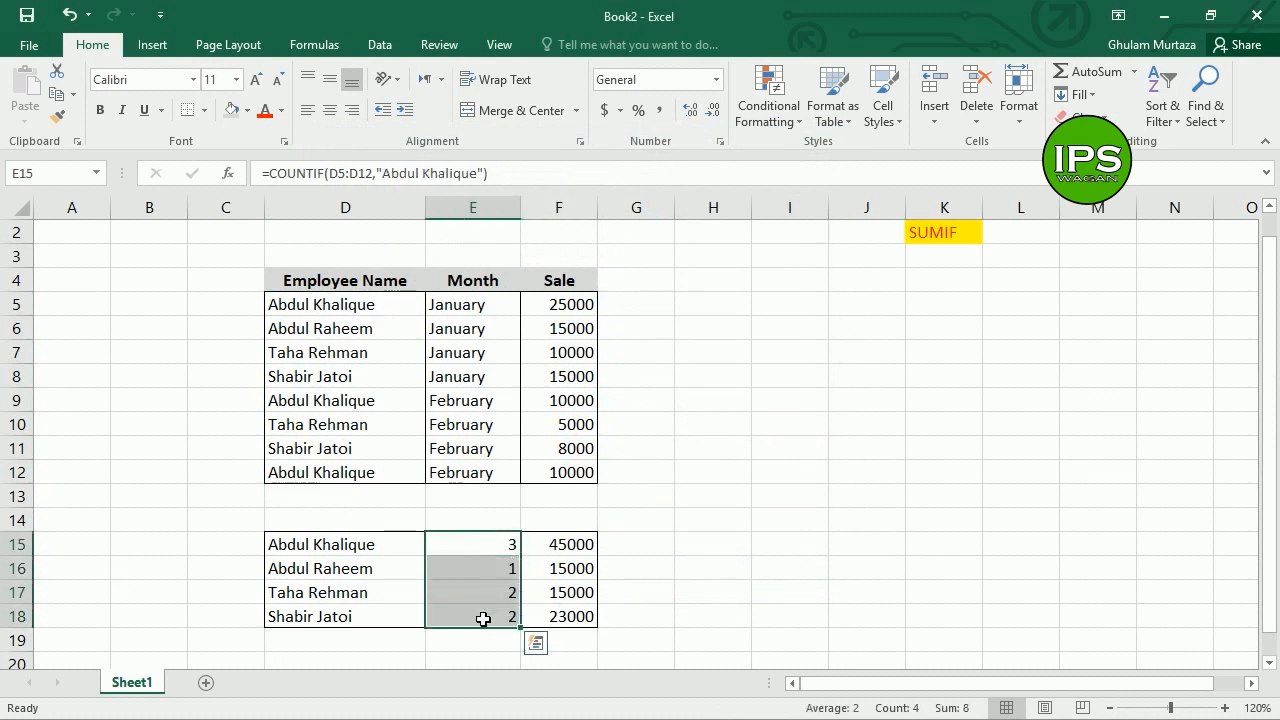
key("ctrl+1")
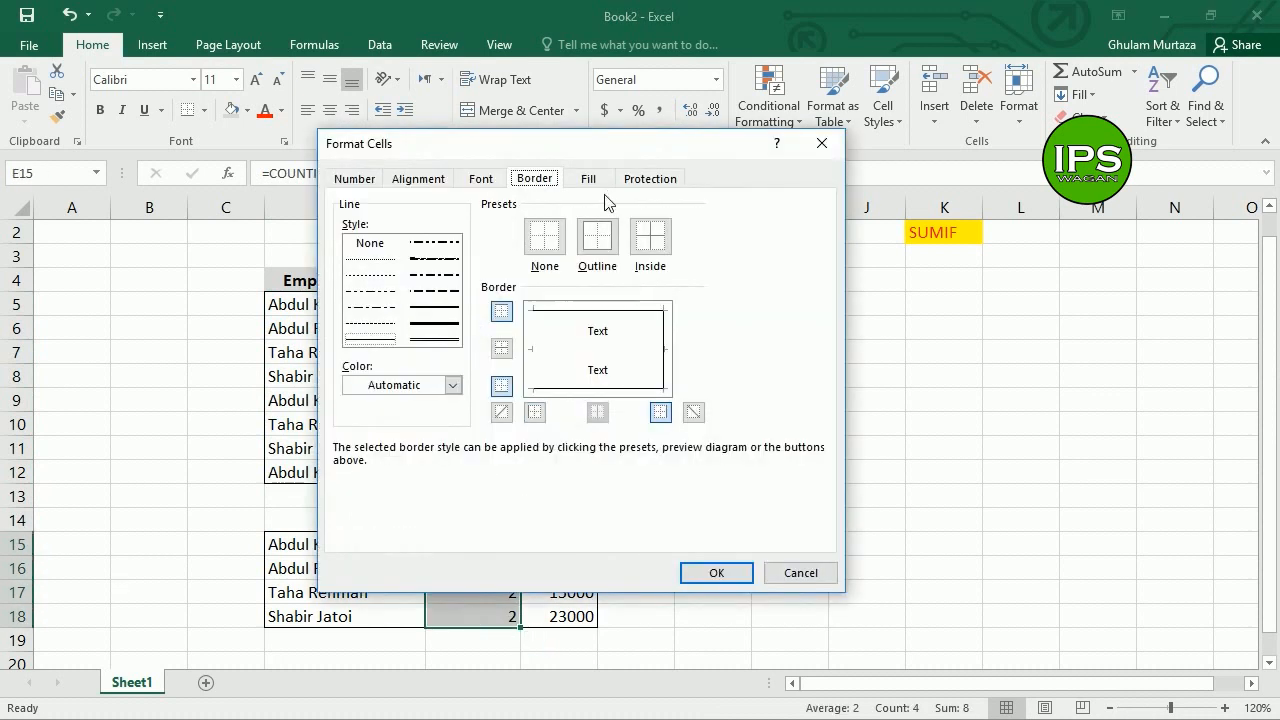
left_click(645, 236)
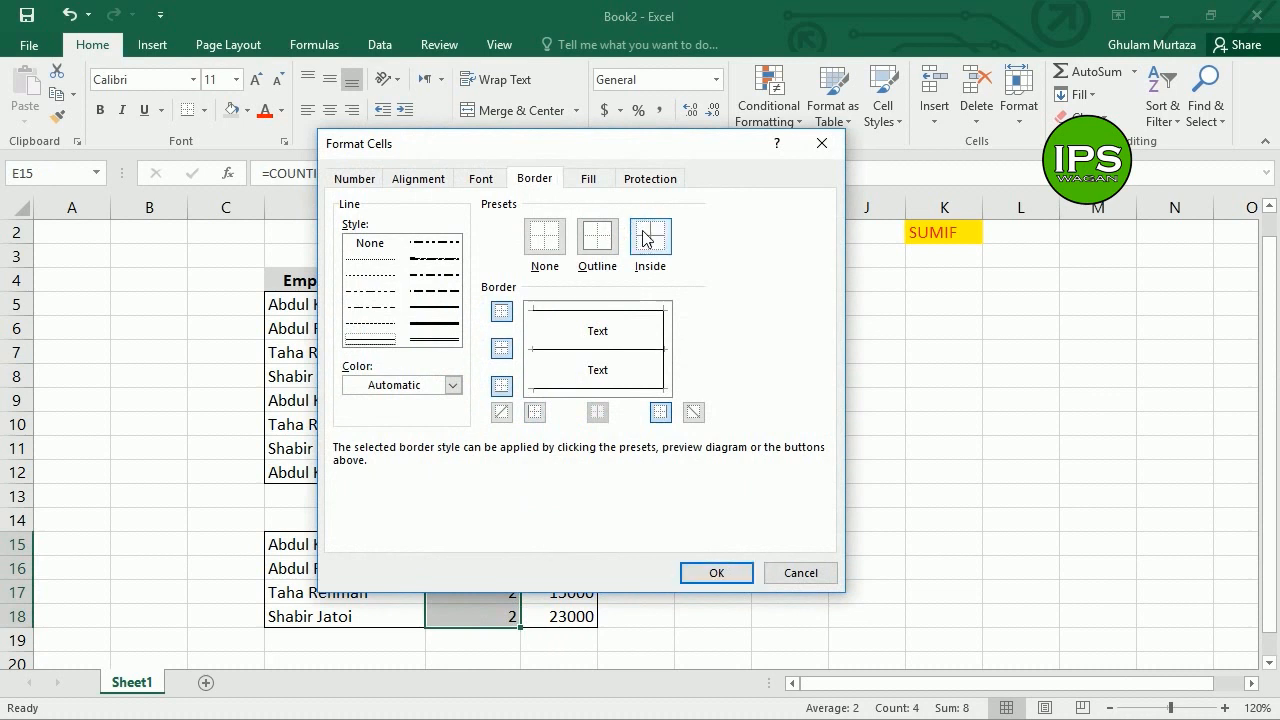
left_click(503, 349)
left_click(536, 412)
left_click(705, 575)
left_click(517, 569)
left_click(471, 544)
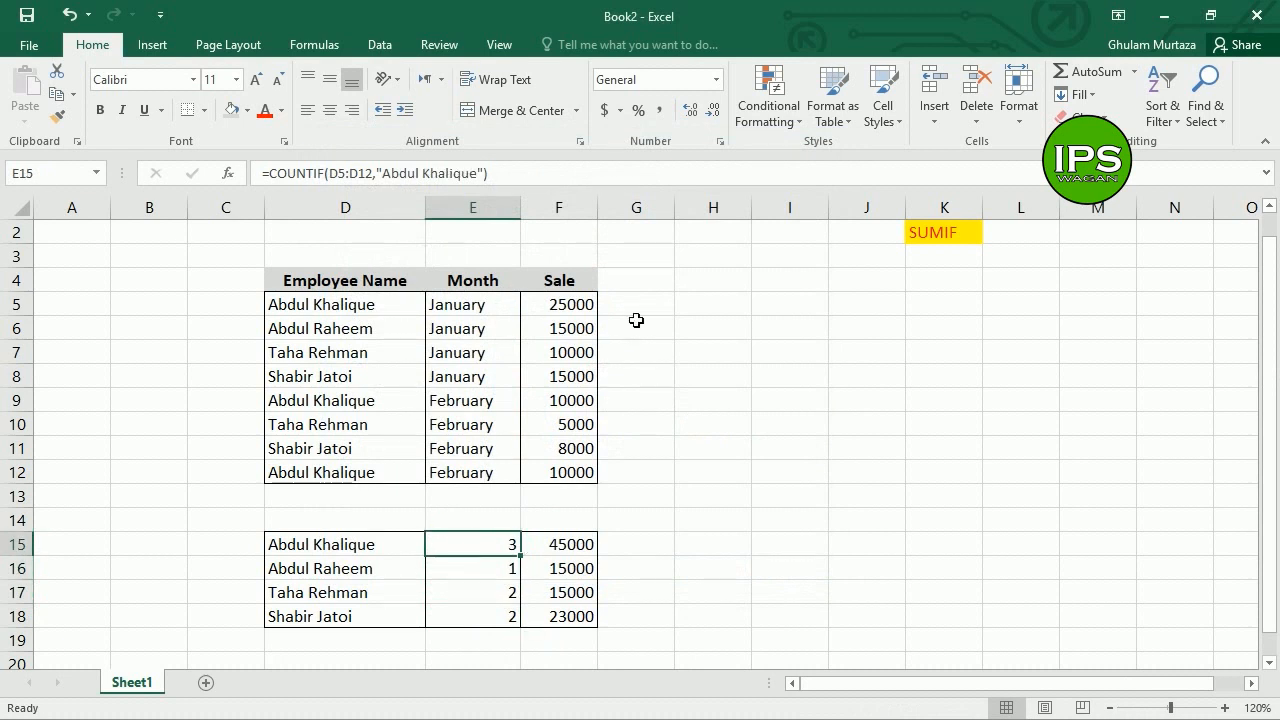
- Enter the headings Countif in E14 and Sumif in F14 above the summary results
left_click(535, 306)
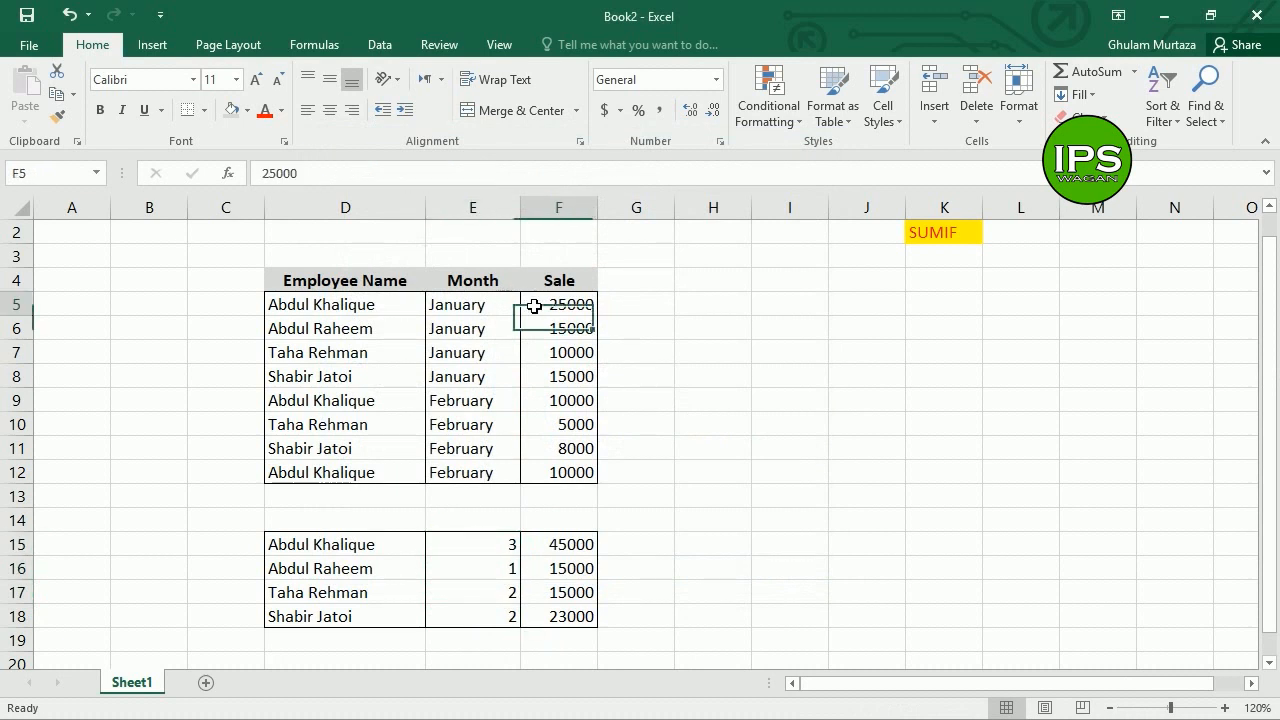
left_click(453, 523)
type("Cou")
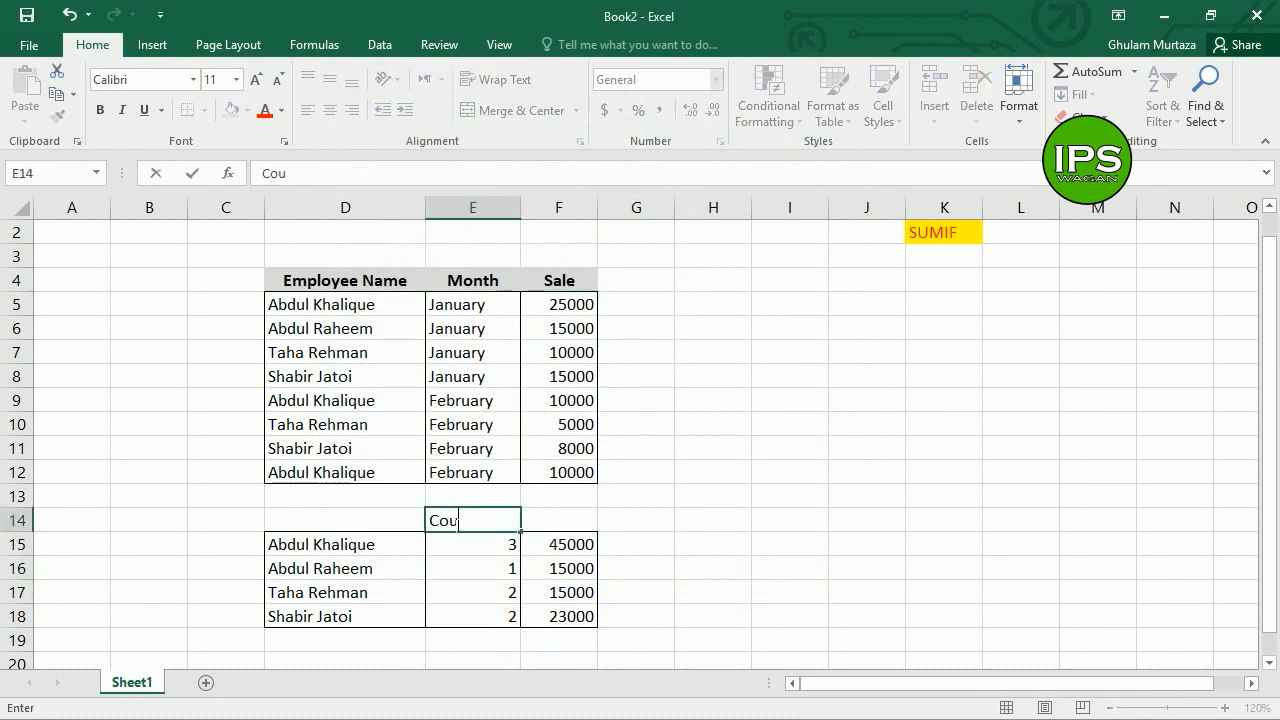
type("ntif")
key("Tab")
type("Sumif")
key("Return")
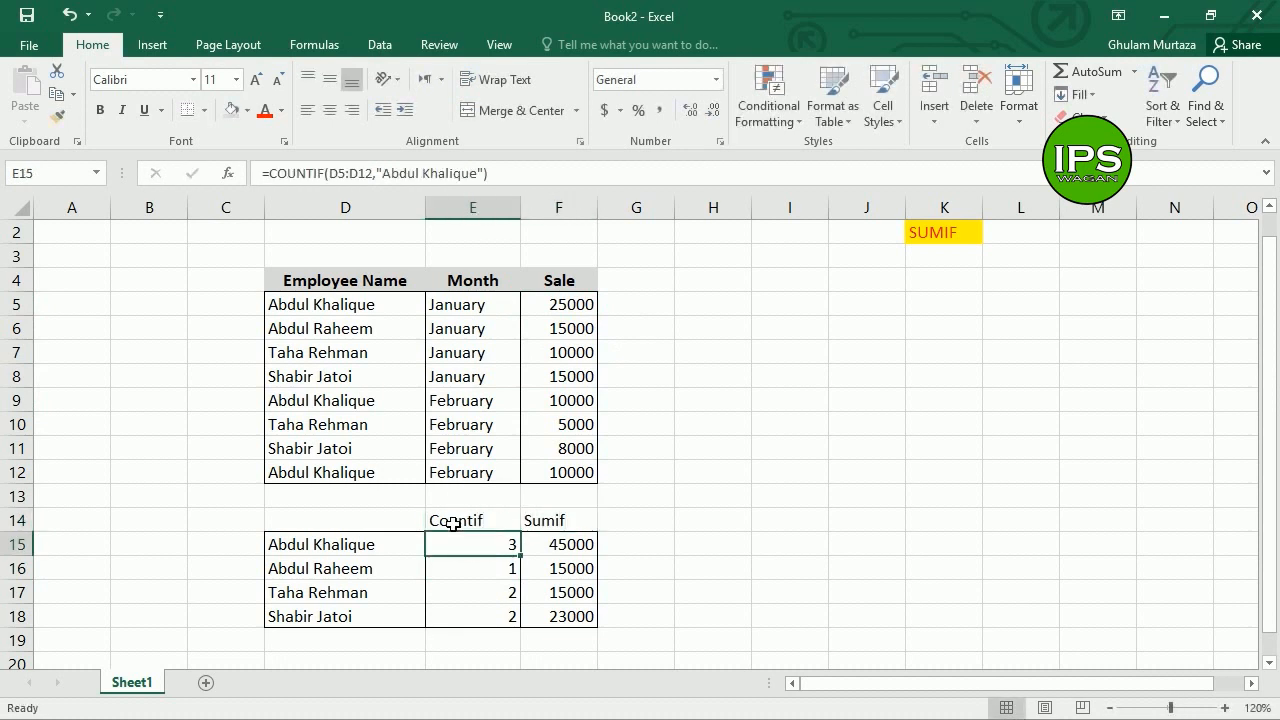
- Increase the font size of the table headings in D4:F4 to 16
left_click_drag(306, 284, 552, 285)
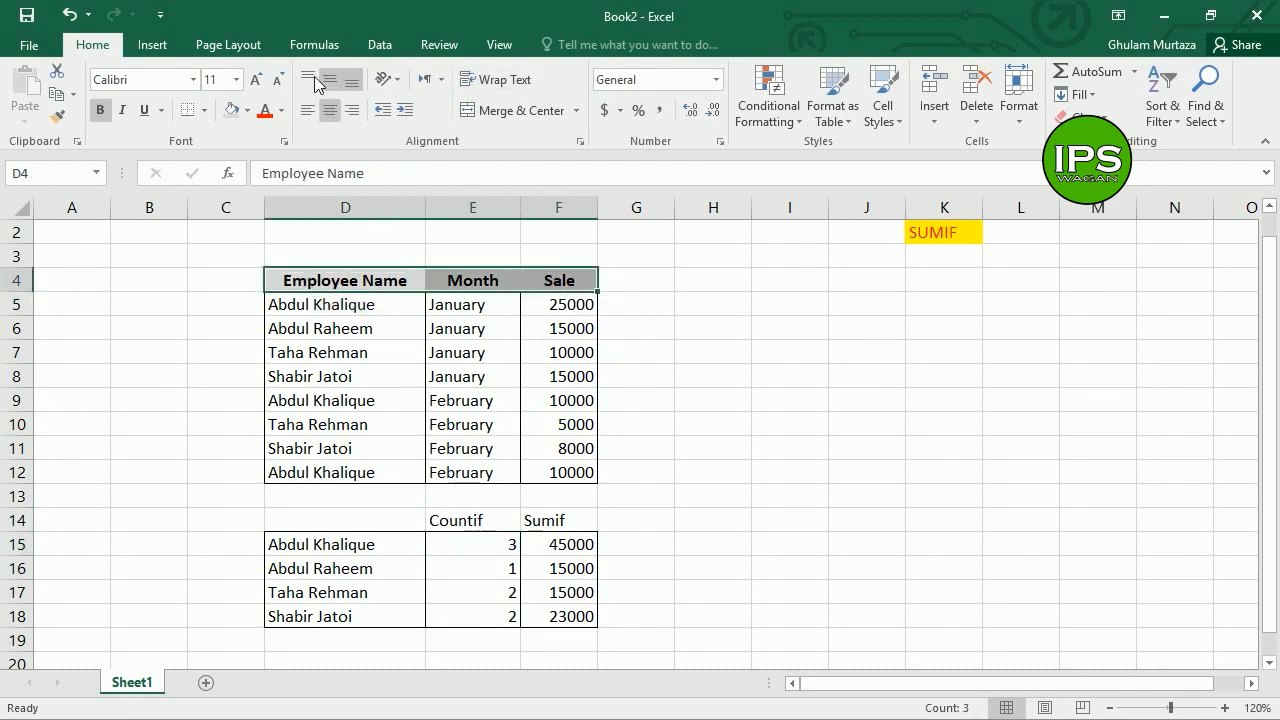
left_click(257, 80)
left_click(257, 80)
left_click(257, 80)
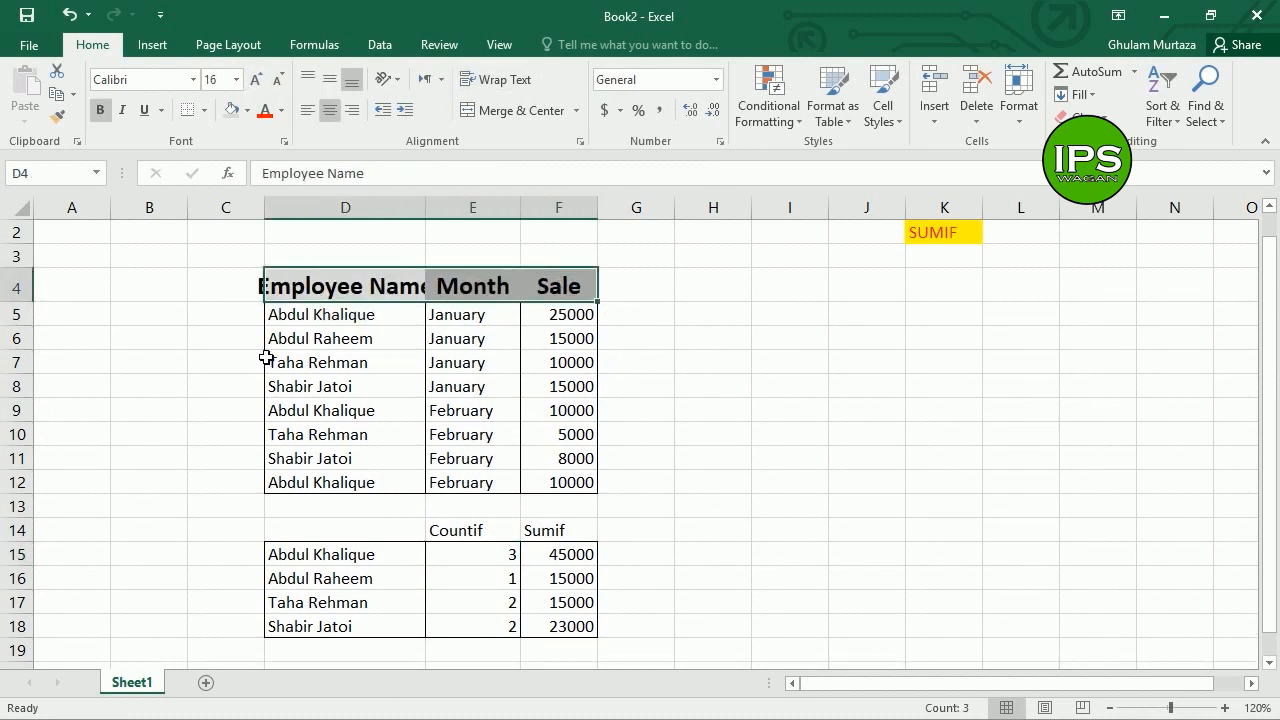
left_click(172, 434)
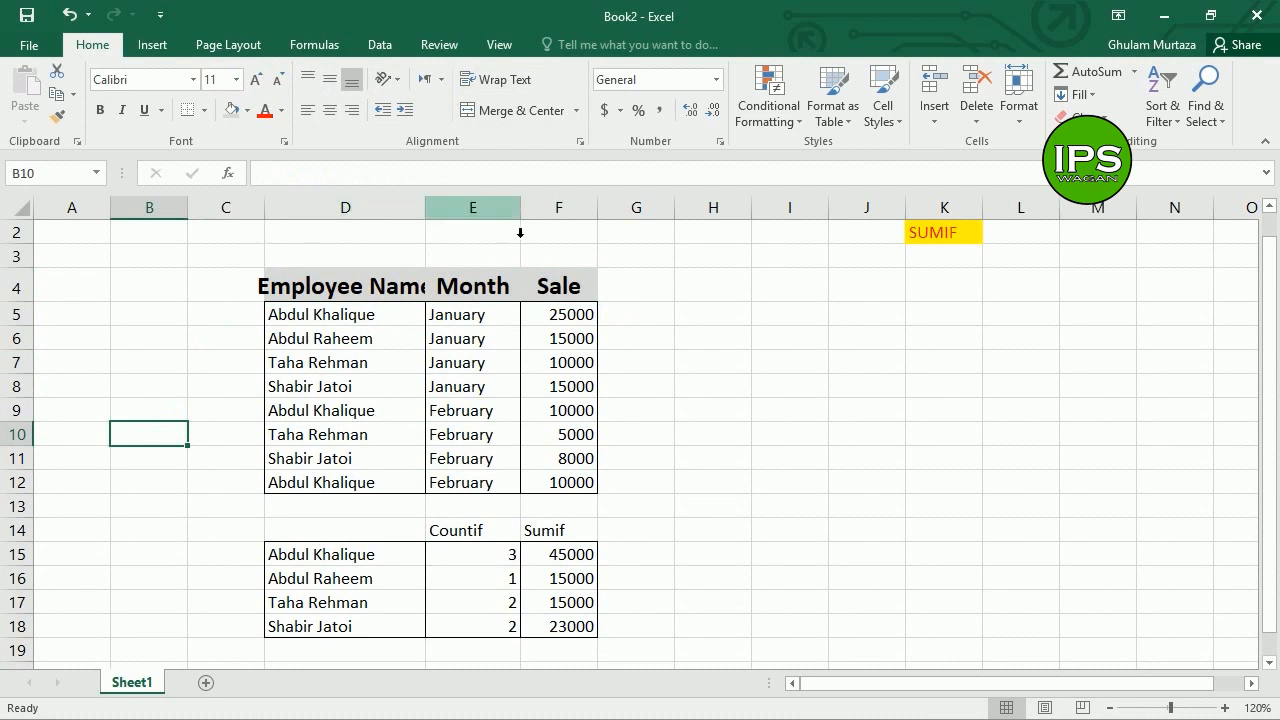
- Widen columns D, E and F to fit the enlarged table headings
left_click_drag(426, 220, 483, 230)
mouse_move(578, 207)
left_mouse_down()
mouse_move(609, 206)
mouse_move(598, 207)
left_mouse_up()
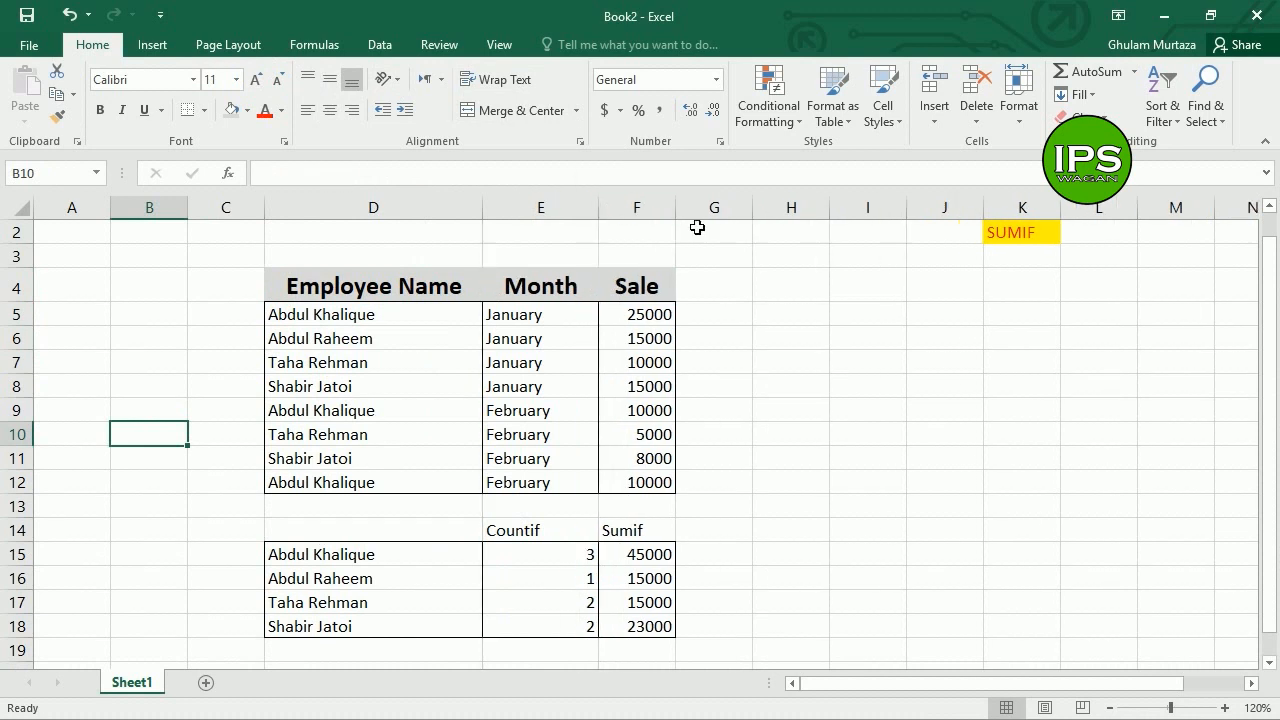
mouse_move(688, 220)
left_mouse_down()
mouse_move(703, 229)
mouse_move(691, 222)
left_mouse_up()
left_click(729, 290)
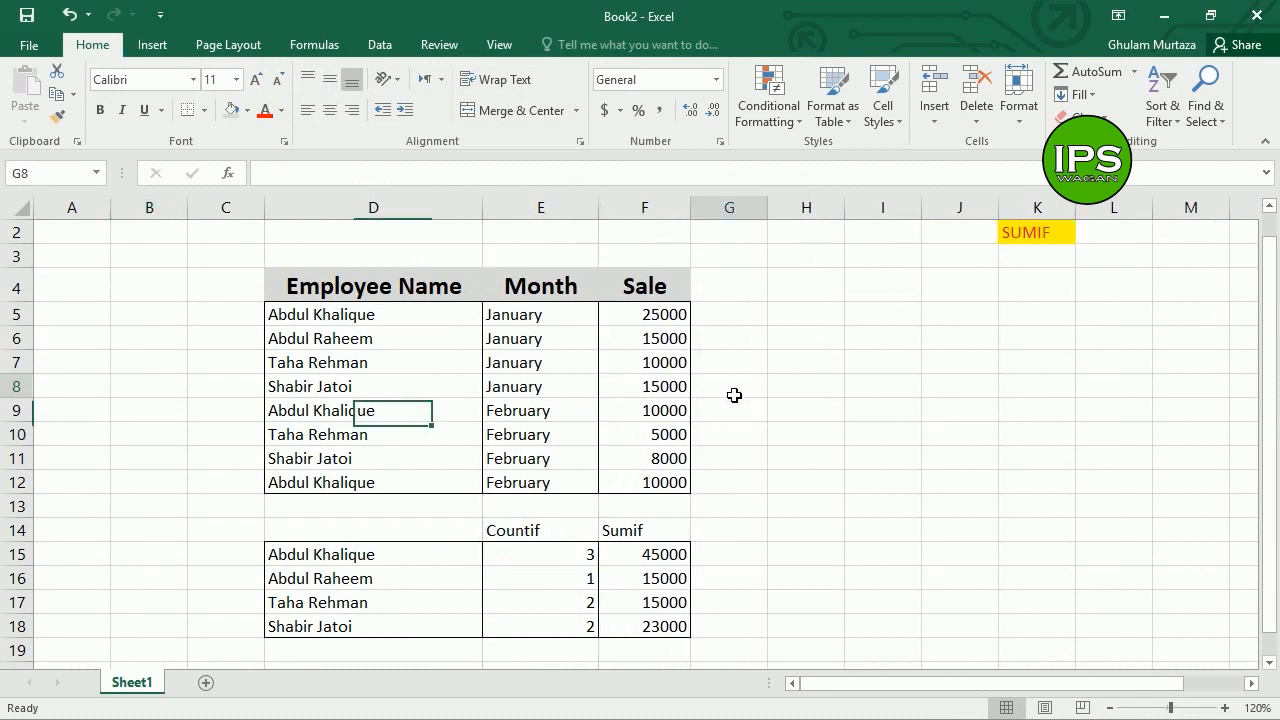
left_click(806, 314)
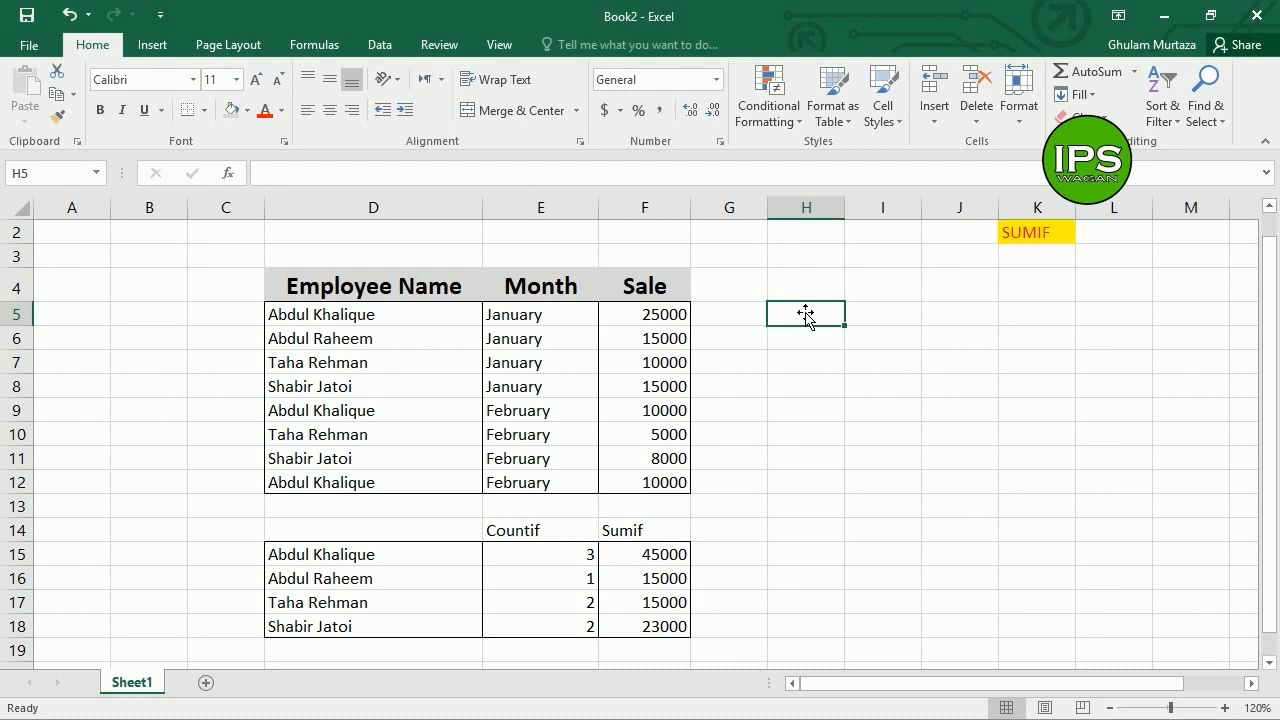
key("ctrl+F10")
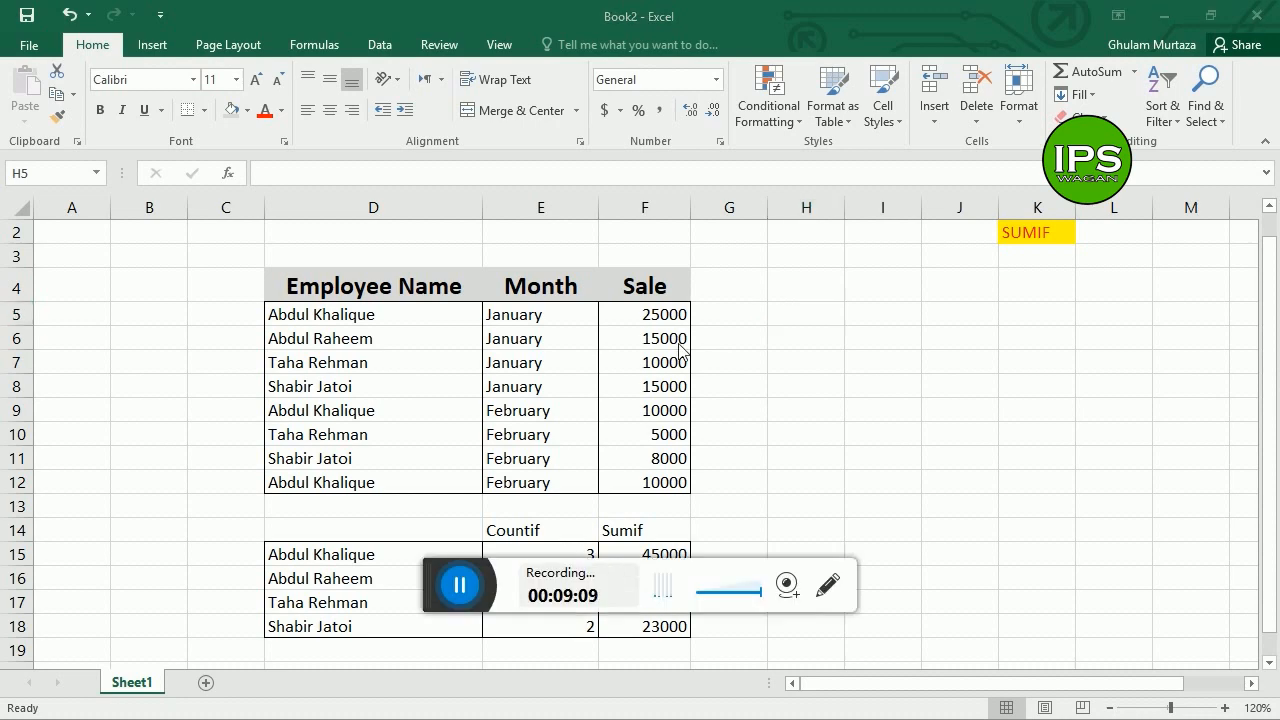